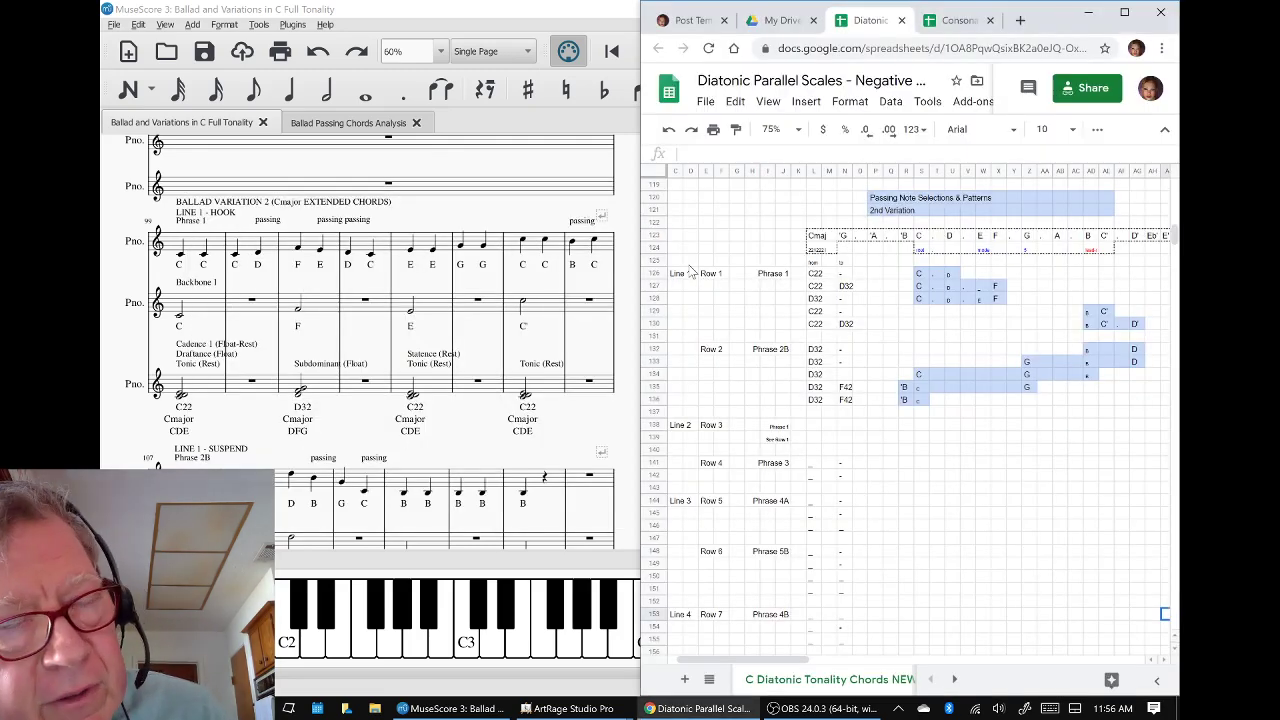
Switch to the ArtRage 'Circle Line Music Design - Bass & Passing Chords' sketch
key(alt+Tab)
key(alt+Tab)
key(alt+Tab)
key(alt+Tab)
key(alt+Tab)
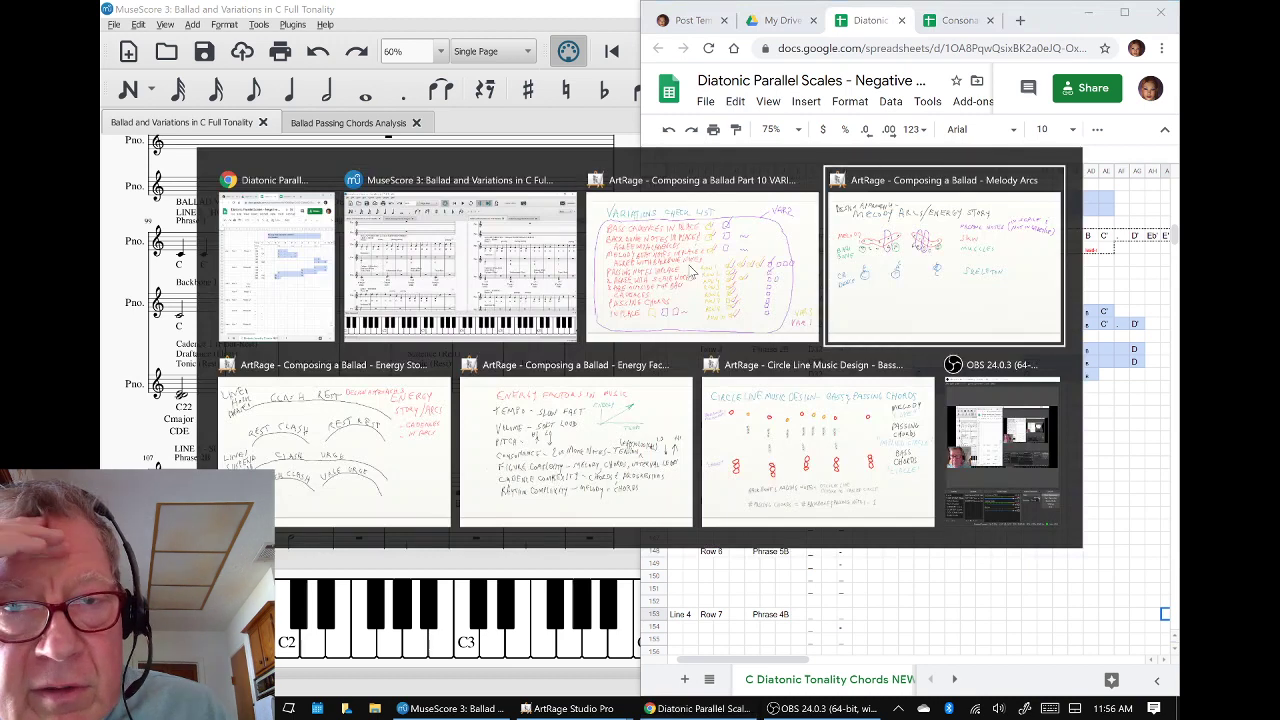
key(alt+Tab)
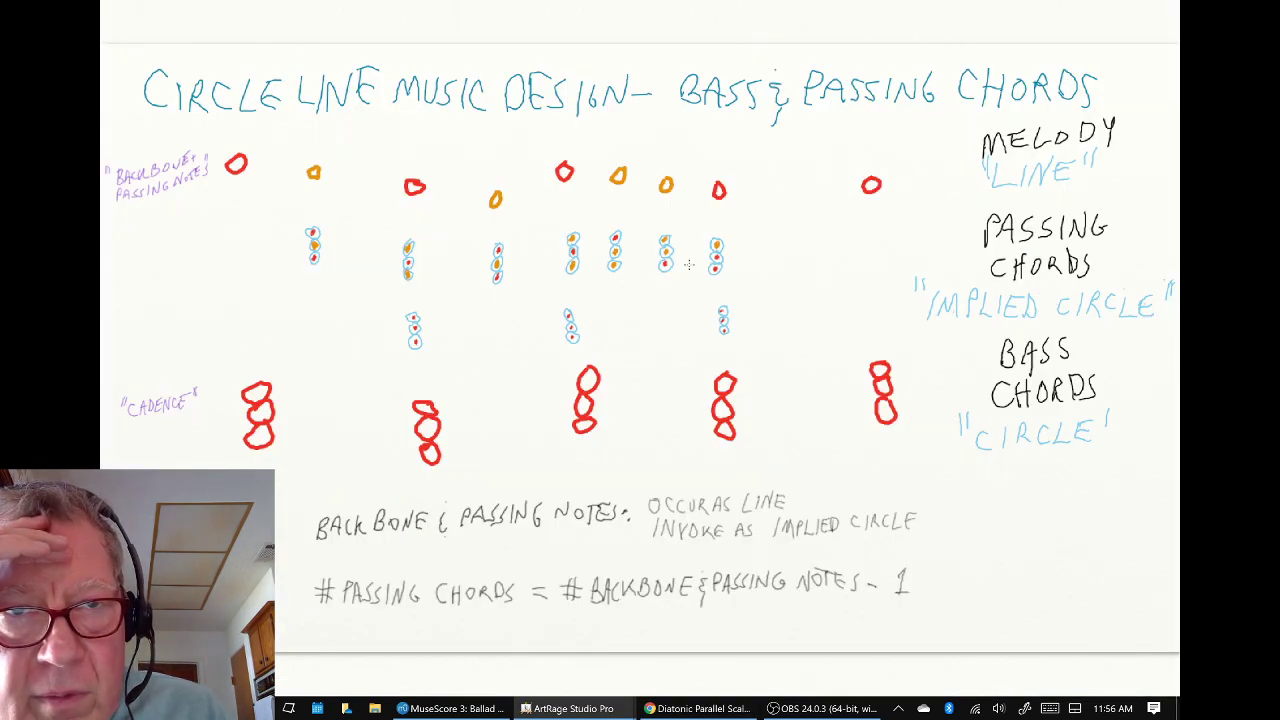
Bring the ArtRage Melody Arcs sketch to the front
key(alt+Tab)
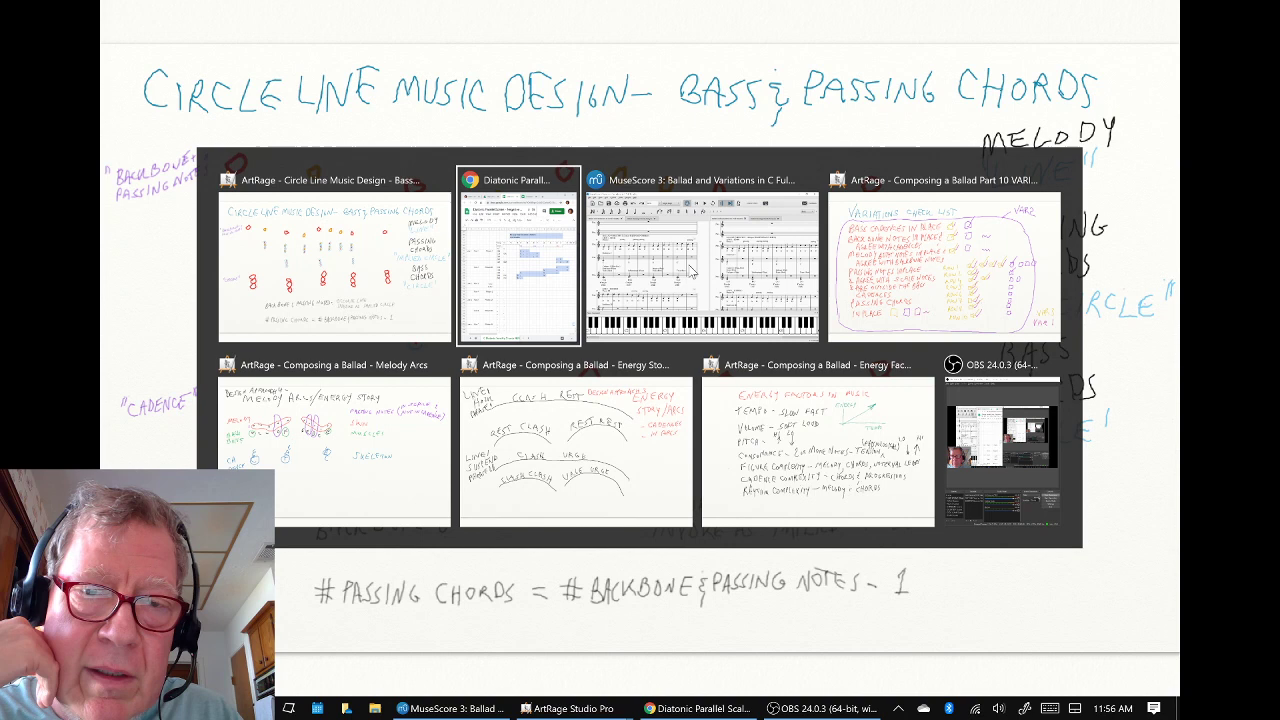
key(alt+Tab)
key(alt+Tab)
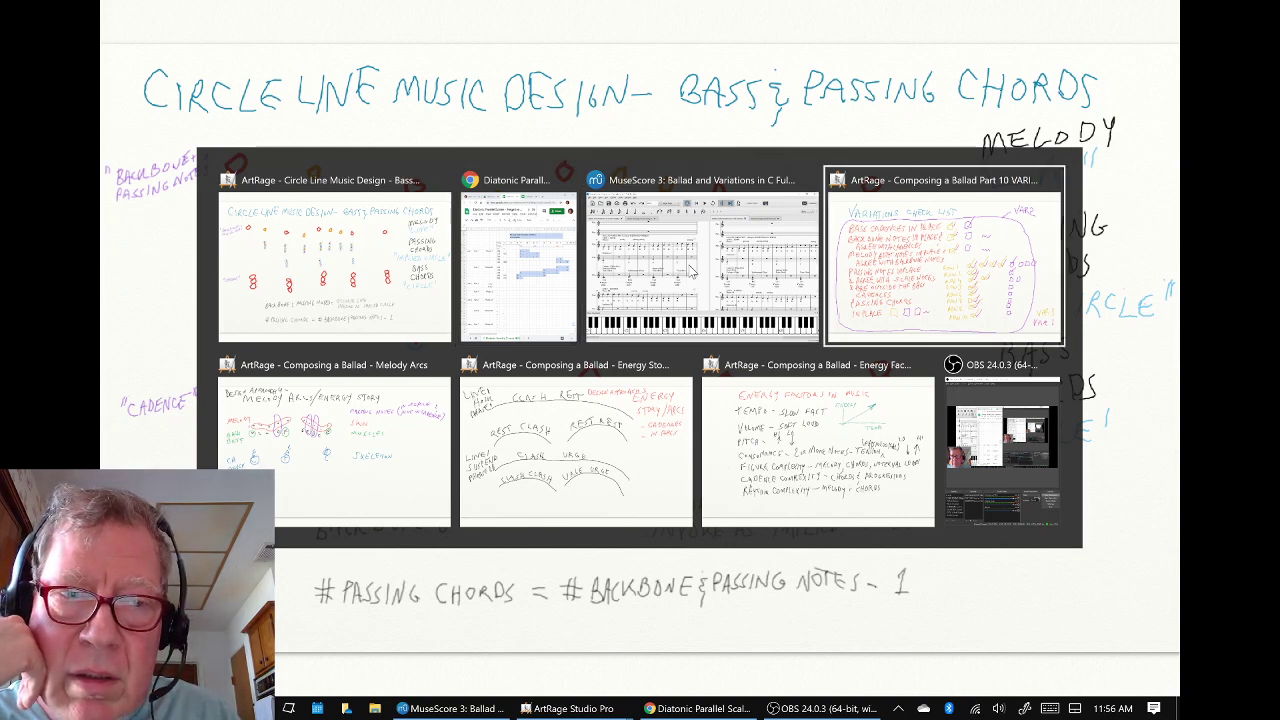
key(alt+Tab)
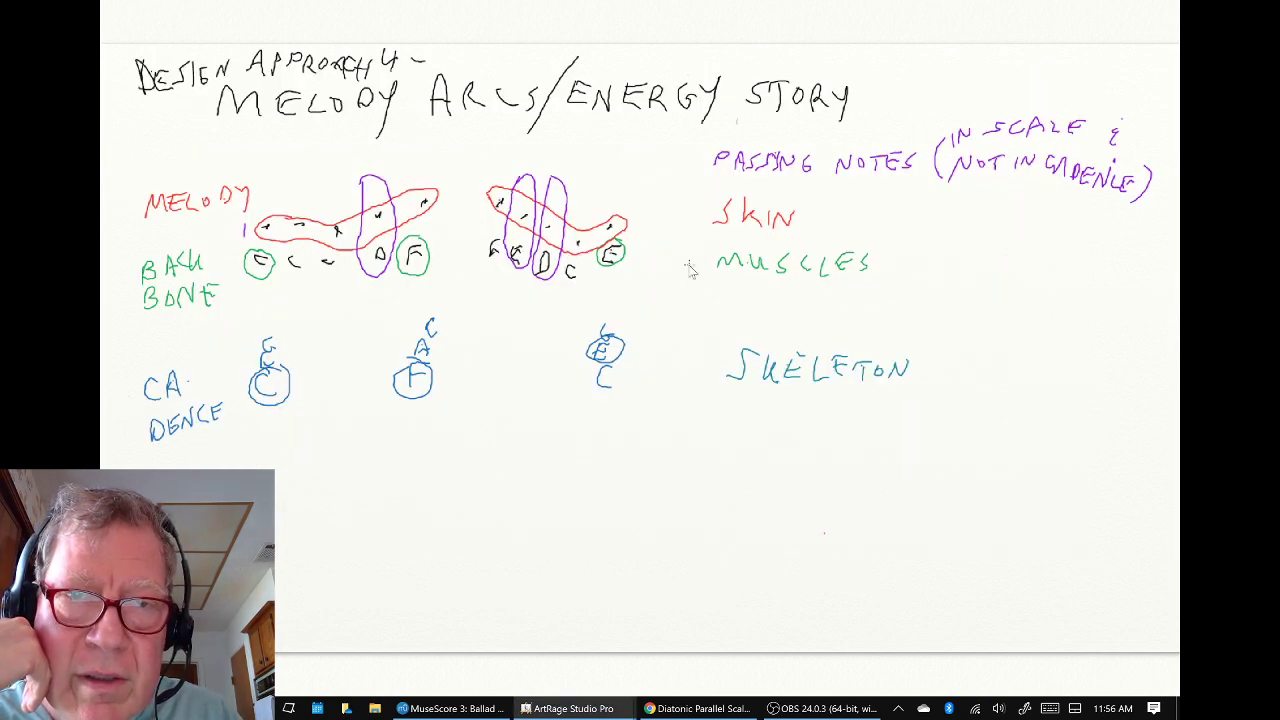
Look over the Energy Story sketch, then return to the MuseScore ballad score
key(alt+Tab)
key(alt+Tab)
key(alt+Tab)
key(alt+Tab)
key(alt+Tab)
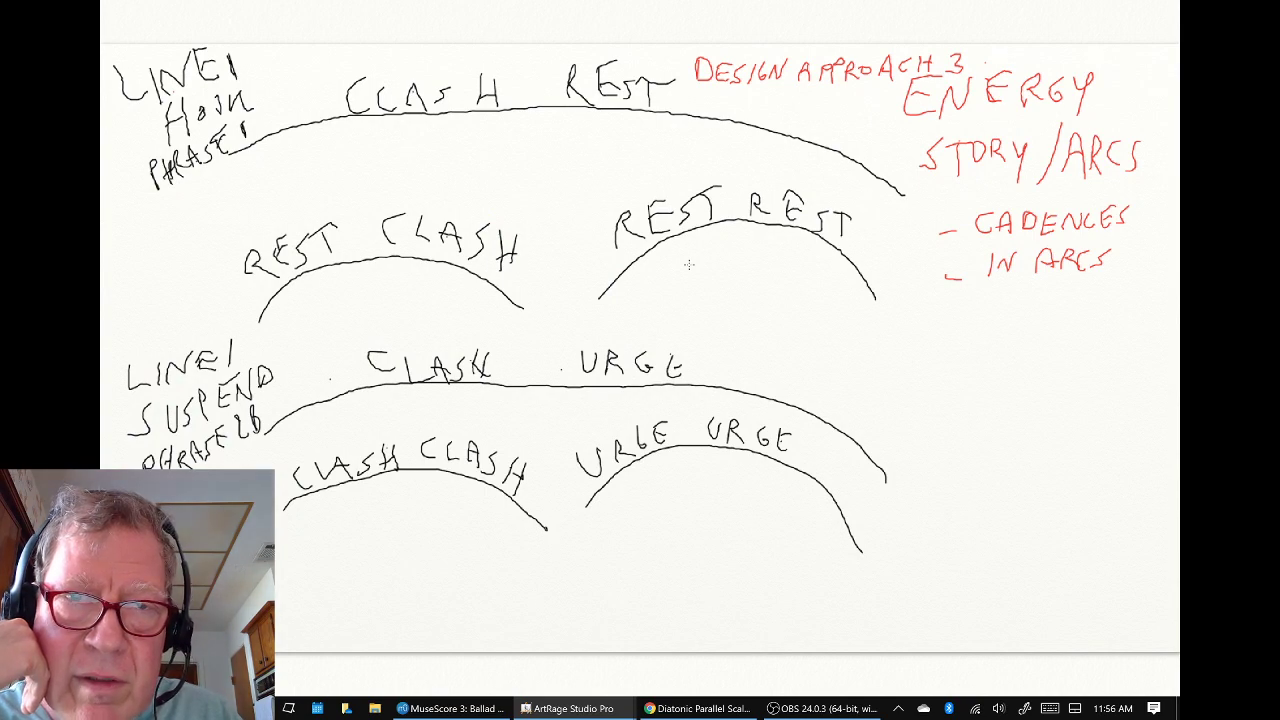
key(alt+Tab)
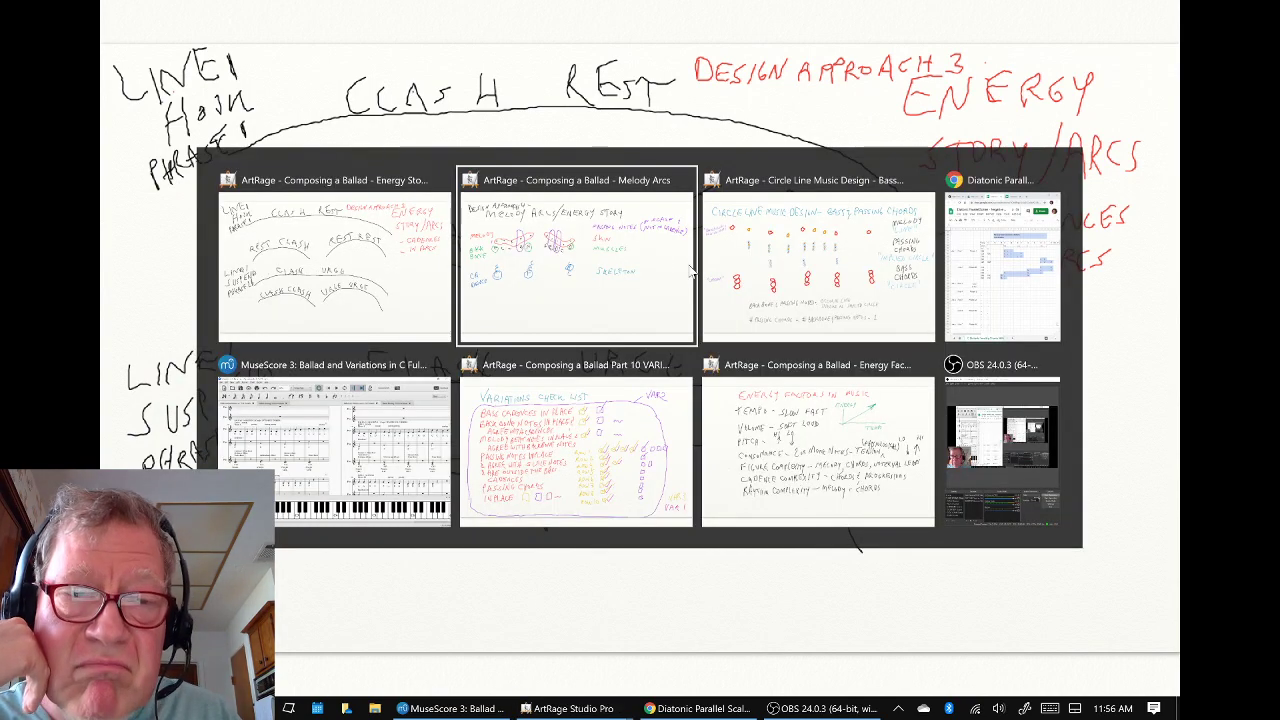
key(alt+Tab)
key(alt+Tab)
key(alt+Tab)
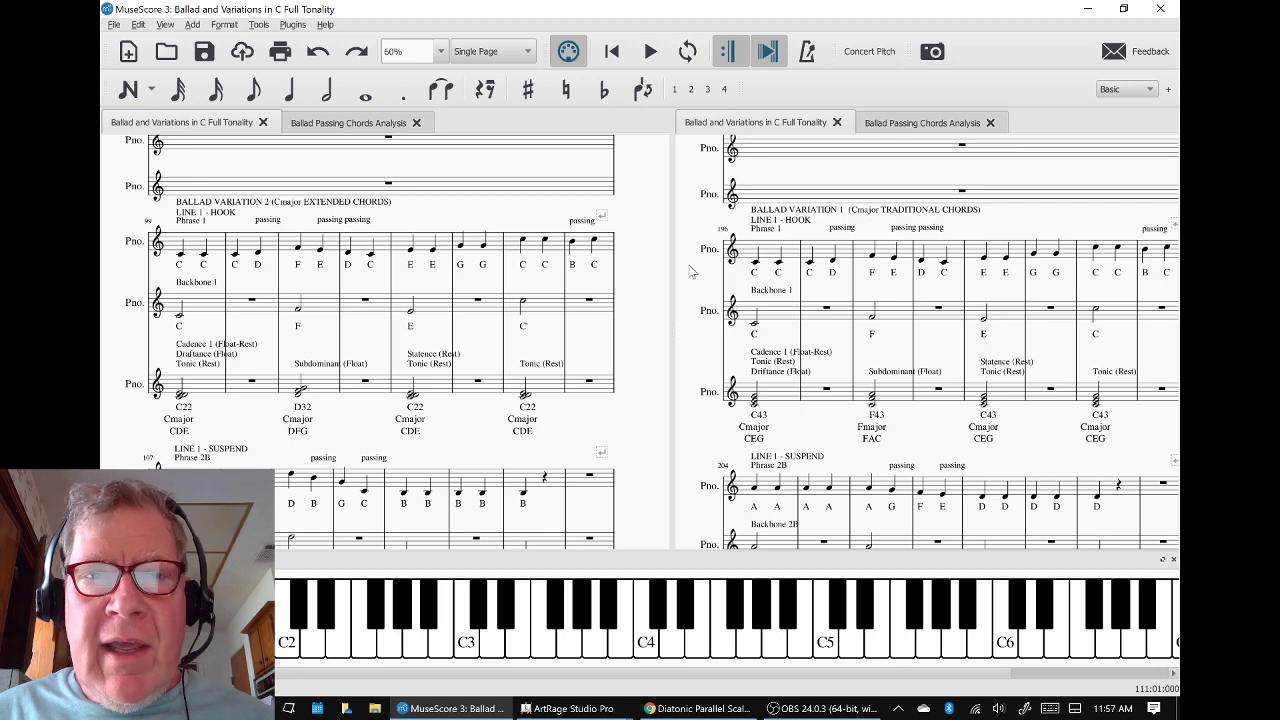
Bring ArtRage's 'Composing a Ballad Part 1' Variations Check List sketch to the front
key(alt+Tab)
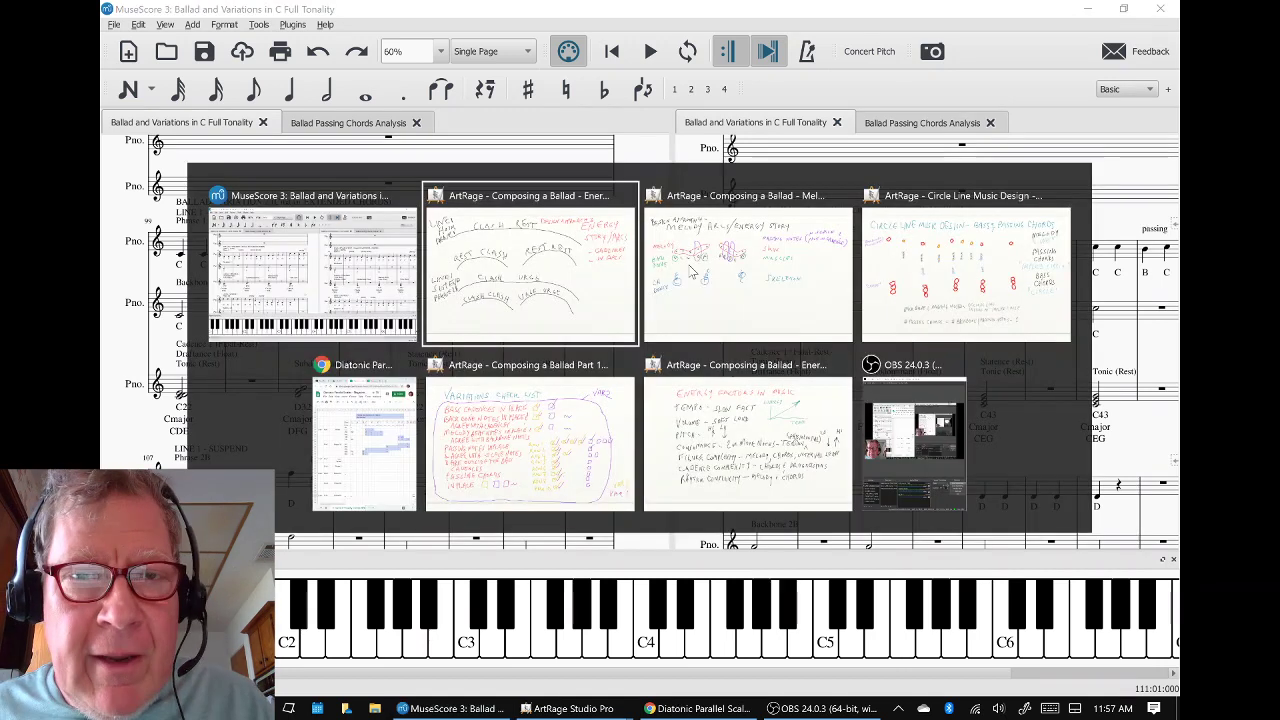
key(alt+Tab)
key(alt+Tab)
key(alt+Tab)
key(alt+Tab)
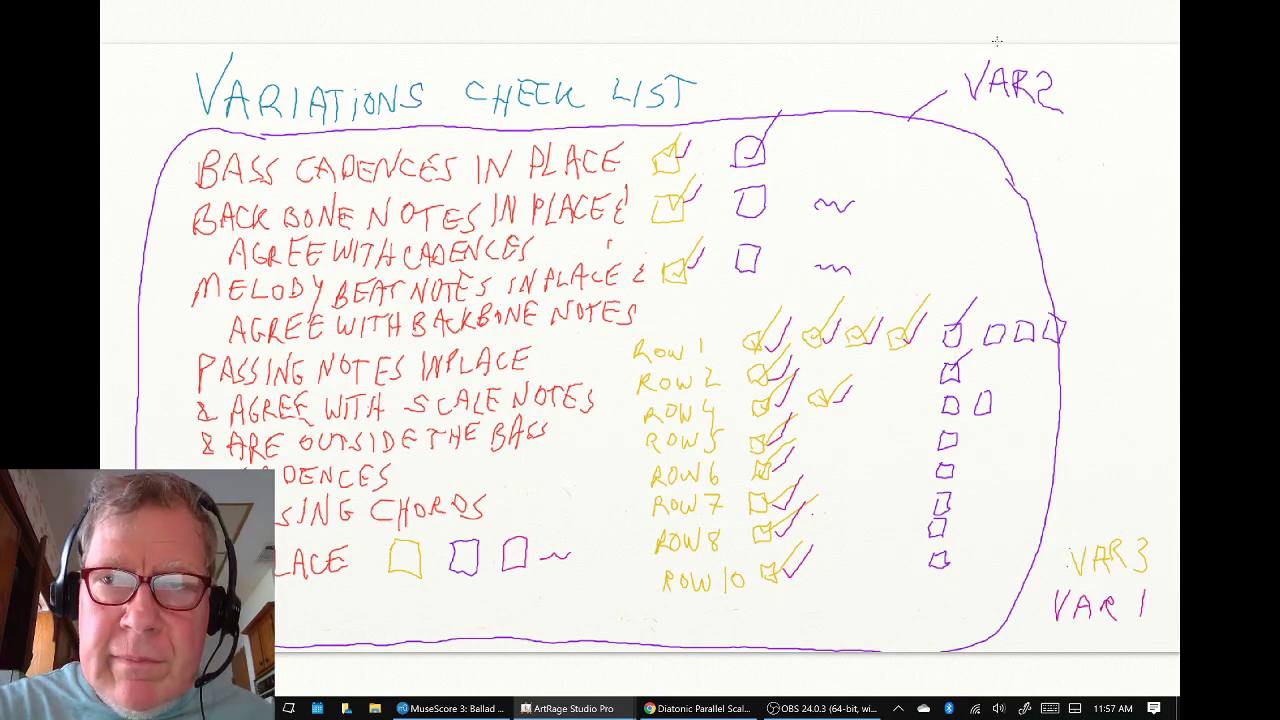
mouse_move(997, 41)
mouse_down()
mouse_move(949, 139)
mouse_move(1089, 91)
mouse_move(978, 46)
mouse_up()
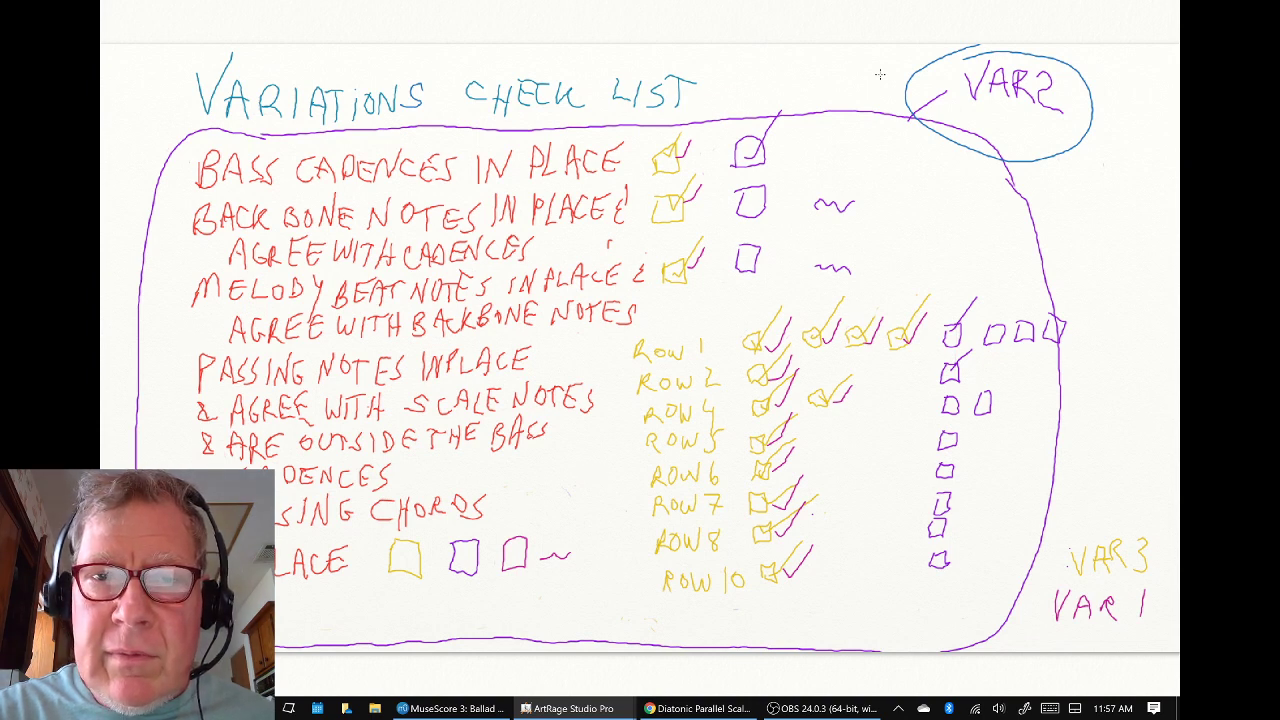
mouse_move(851, 182)
mouse_down()
mouse_move(806, 174)
mouse_move(731, 202)
mouse_move(773, 233)
mouse_move(863, 228)
mouse_move(840, 176)
mouse_up()
mouse_move(788, 241)
mouse_down()
mouse_move(728, 272)
mouse_move(862, 252)
mouse_move(792, 238)
mouse_up()
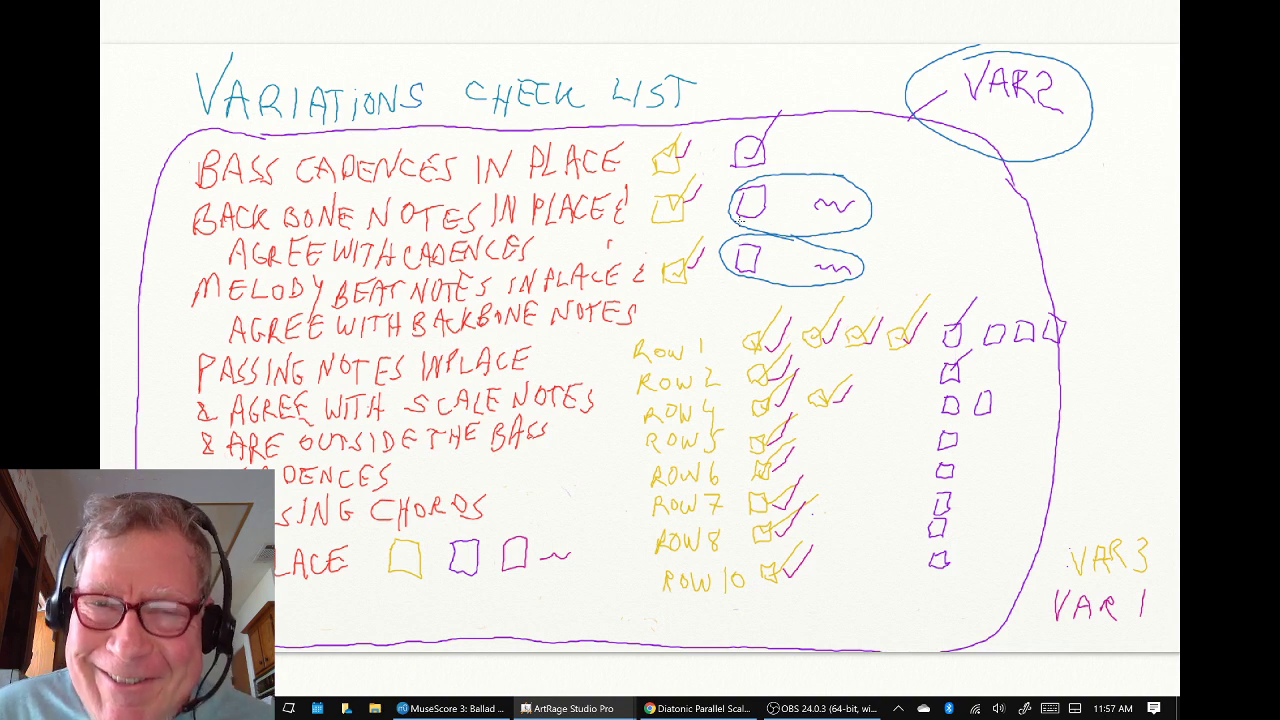
key(ctrl+z)
key(ctrl+z)
key(ctrl+z)
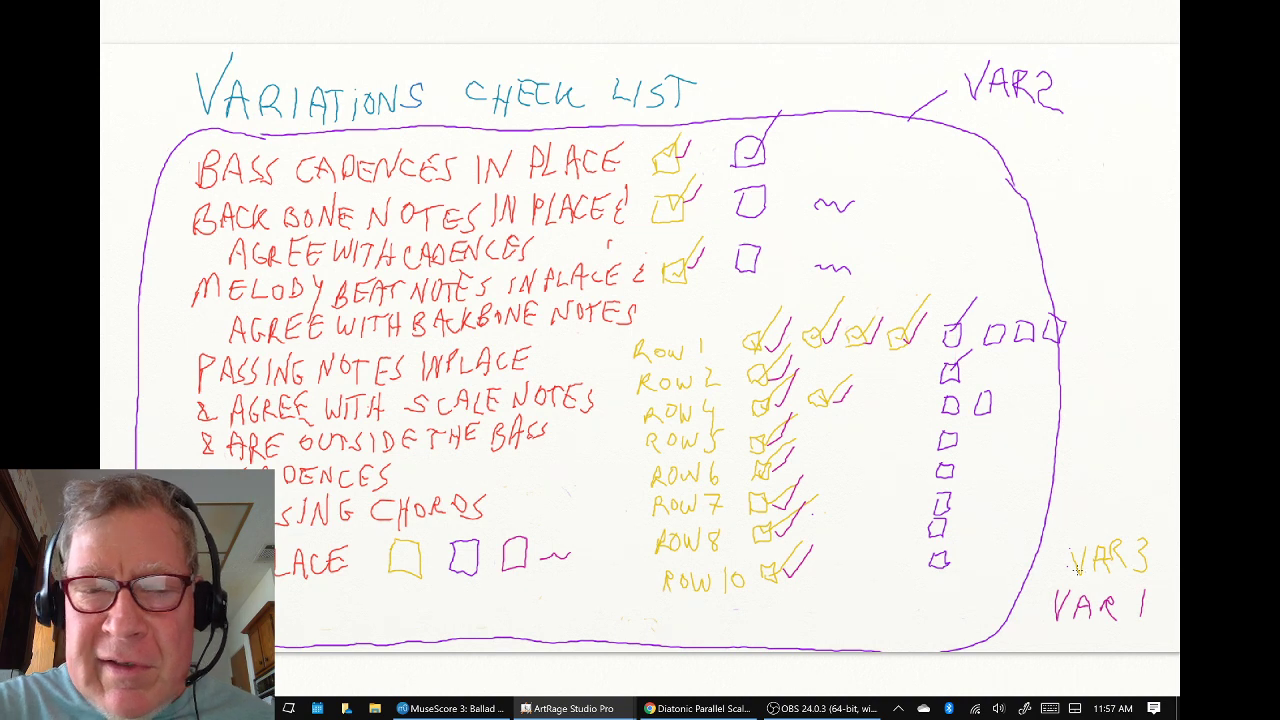
Circle the purple box, VAR 1, the ticked boxes and lower checklist lines in blue
mouse_move(557, 519)
mouse_down()
mouse_move(520, 525)
mouse_move(492, 550)
mouse_move(527, 584)
mouse_move(581, 558)
mouse_move(555, 521)
mouse_up()
mouse_move(1088, 582)
mouse_down()
mouse_move(1040, 589)
mouse_move(1049, 629)
mouse_move(1148, 630)
mouse_move(1162, 600)
mouse_move(1125, 581)
mouse_move(1070, 586)
mouse_up()
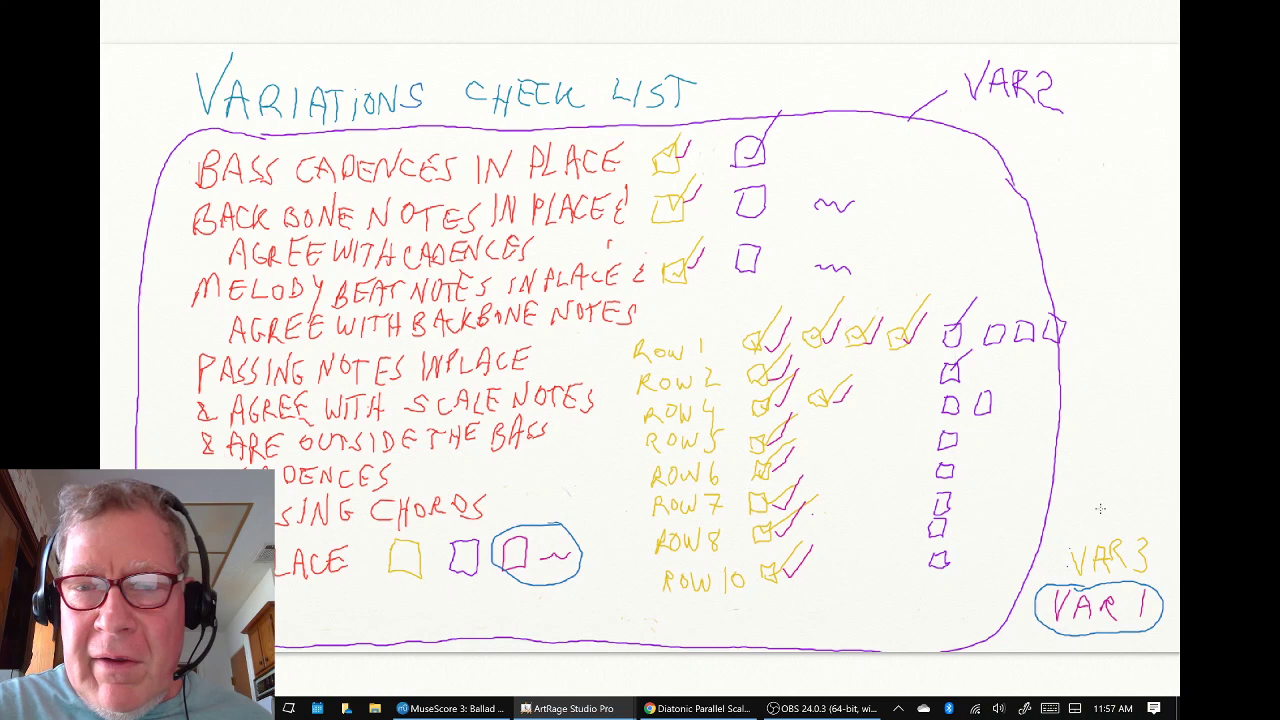
mouse_move(731, 314)
mouse_down()
mouse_move(942, 294)
mouse_move(938, 325)
mouse_move(876, 345)
mouse_move(840, 375)
mouse_move(838, 485)
mouse_move(816, 570)
mouse_move(755, 597)
mouse_move(722, 509)
mouse_move(732, 354)
mouse_move(740, 312)
mouse_up()
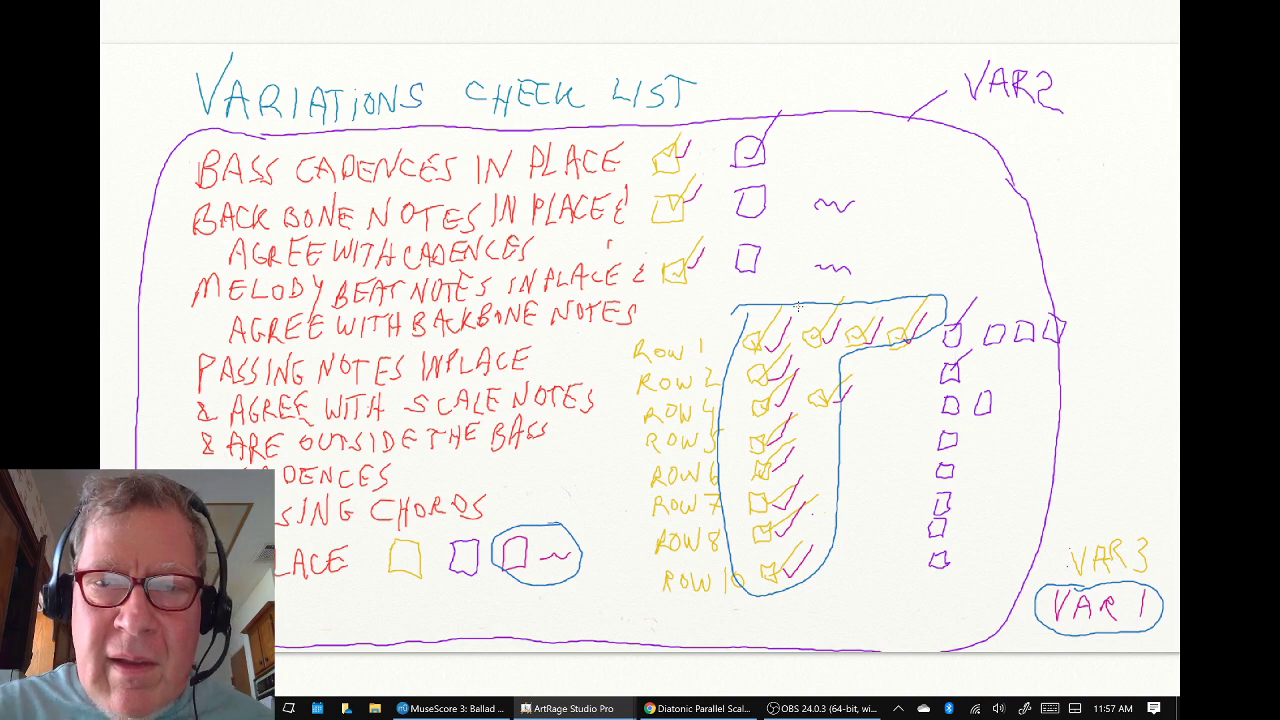
mouse_move(657, 131)
mouse_down()
mouse_move(685, 300)
mouse_move(710, 203)
mouse_move(662, 128)
mouse_up()
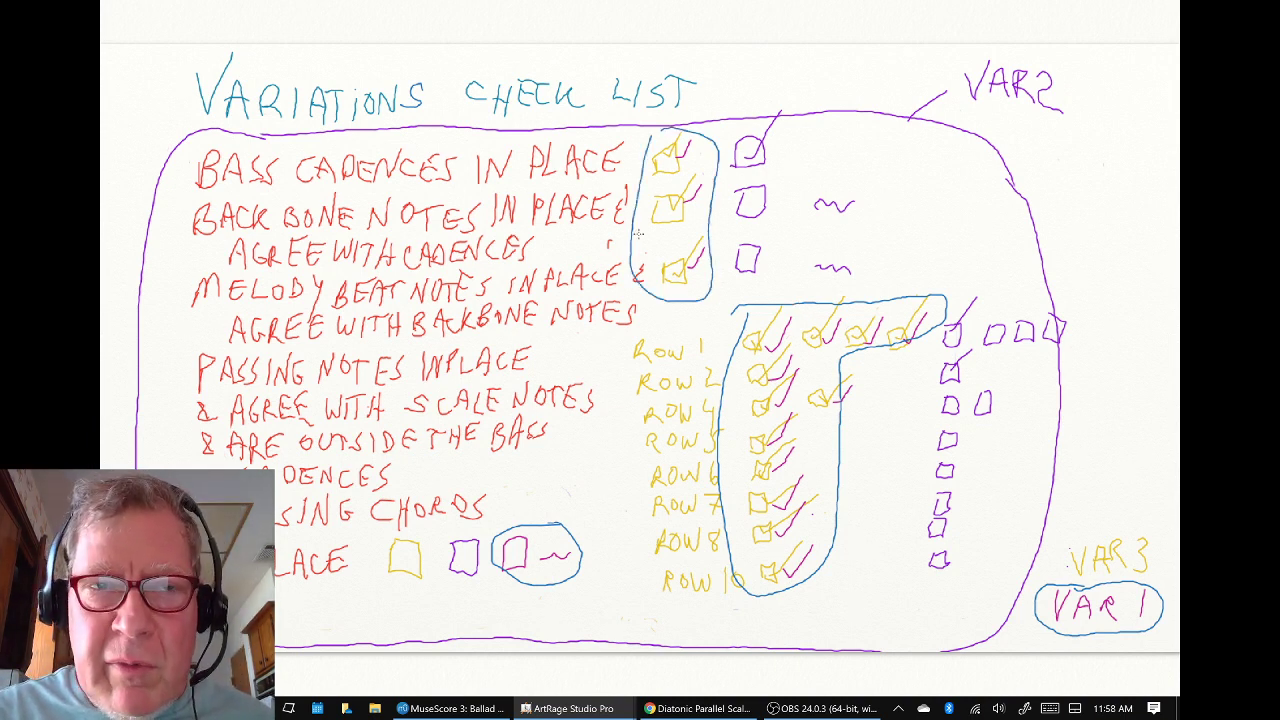
mouse_move(280, 598)
mouse_down()
mouse_move(478, 503)
mouse_move(274, 470)
mouse_up()
mouse_move(520, 524)
mouse_down()
mouse_move(488, 574)
mouse_move(587, 560)
mouse_move(484, 562)
mouse_up()
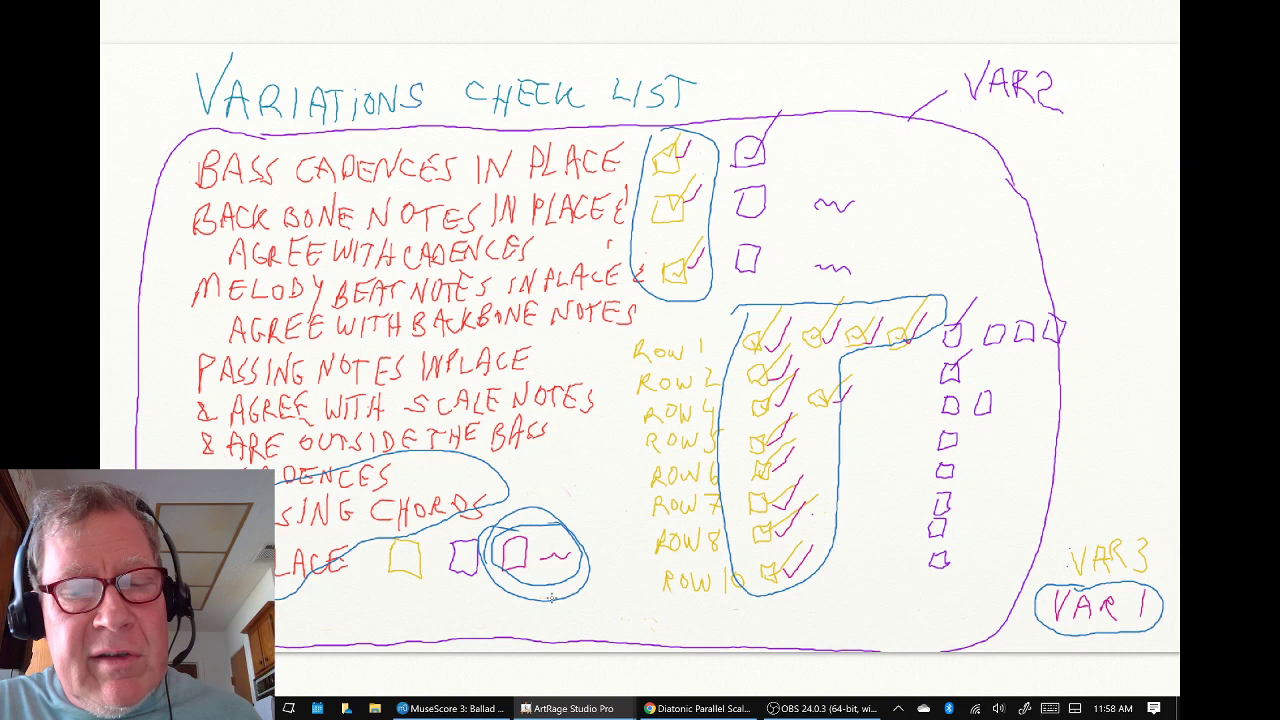
Undo the blue circles and return to the MuseScore ballad score
key(ctrl+z)
key(ctrl+z)
key(ctrl+z)
key(ctrl+z)
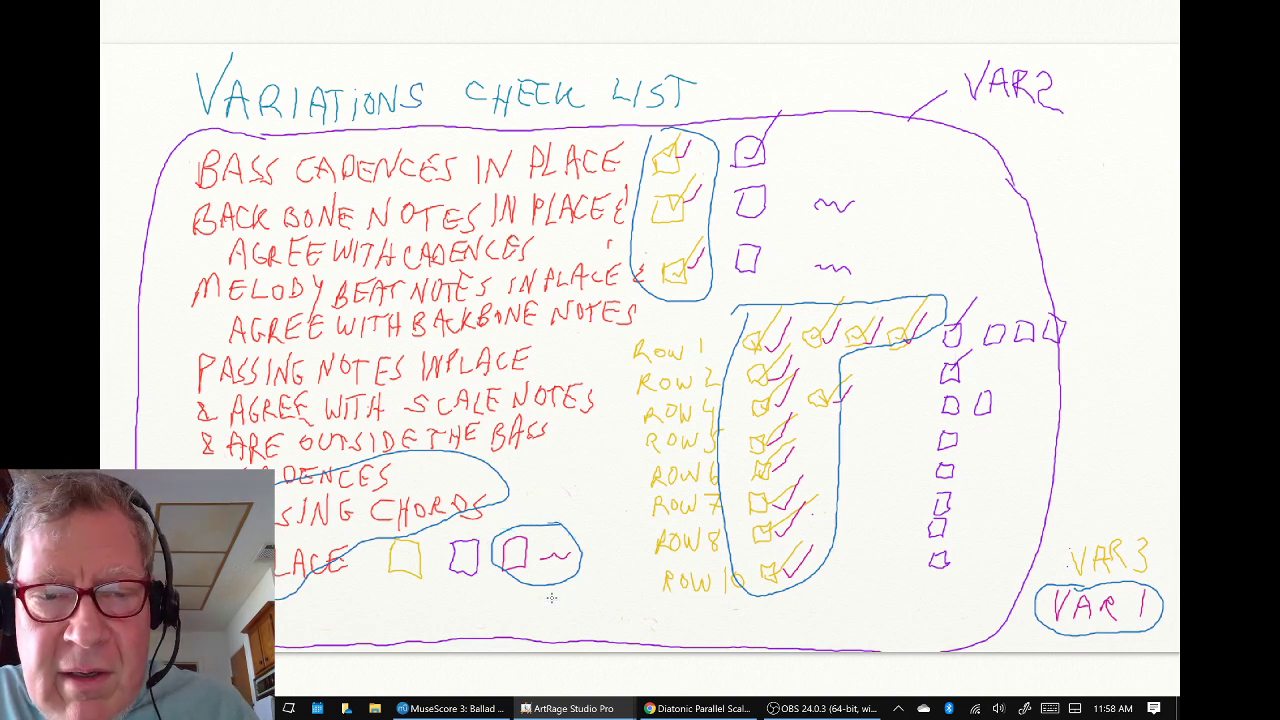
key(ctrl+z)
key(ctrl+z)
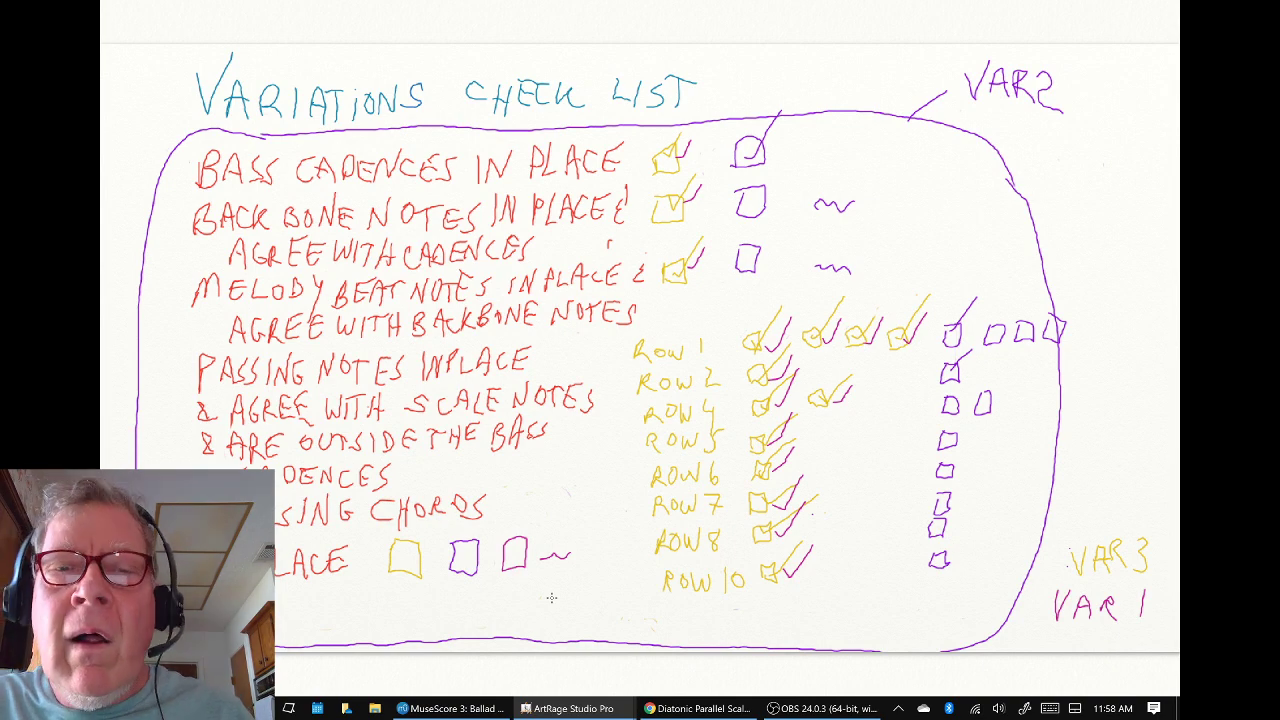
key(alt+Tab)
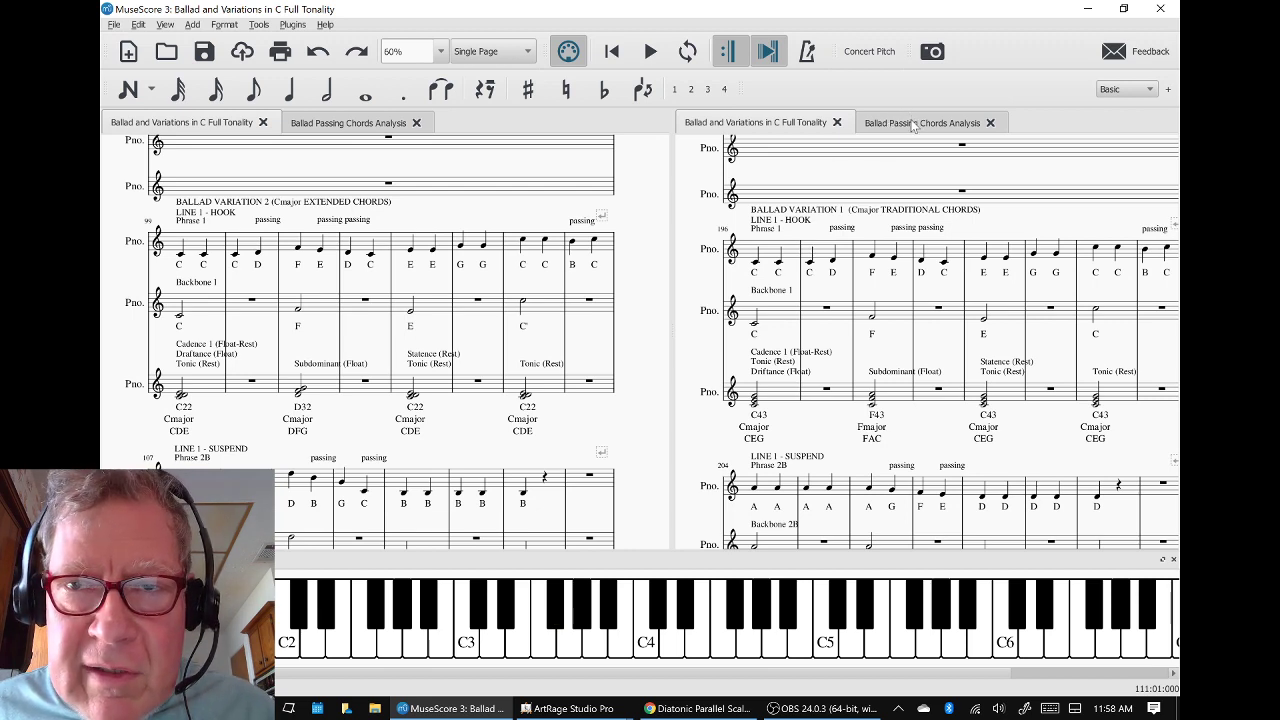
Display the Ballad Passing Chords Analysis score and scroll down to its Passing Chords staff
click(911, 122)
scroll(440, 290, down, 2)
scroll(424, 320, down, 5)
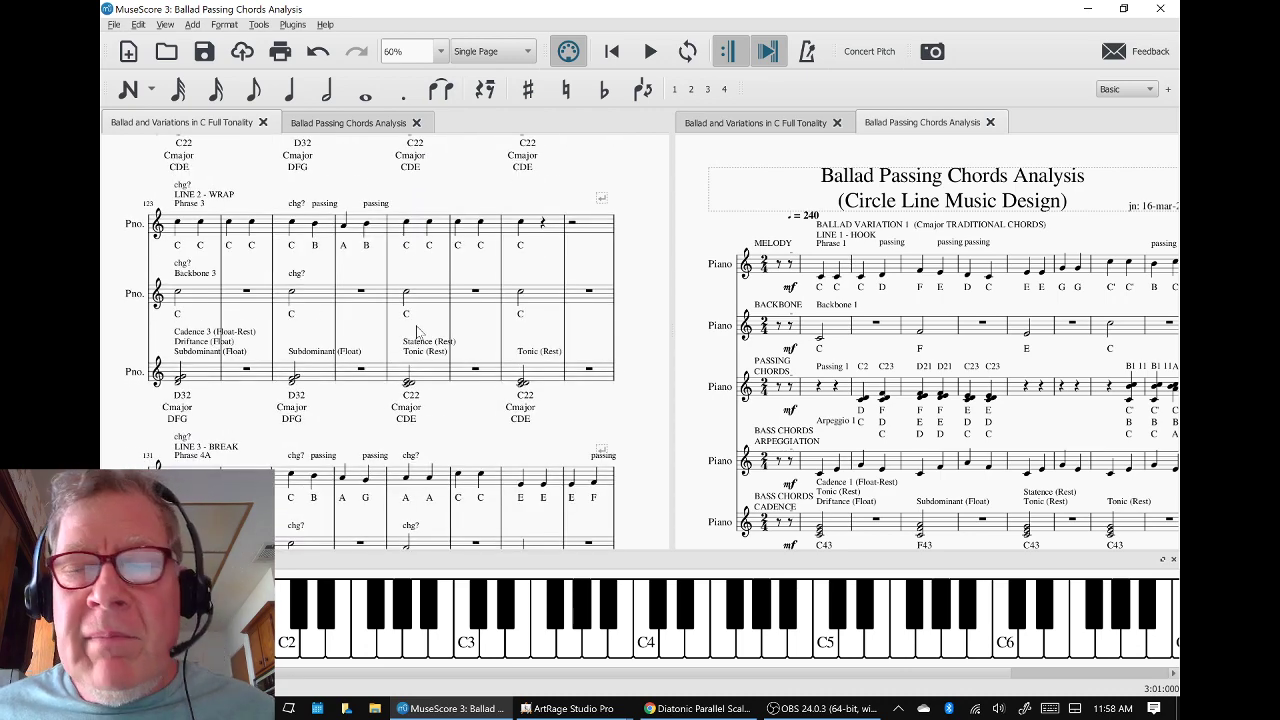
scroll(417, 331, down, 6)
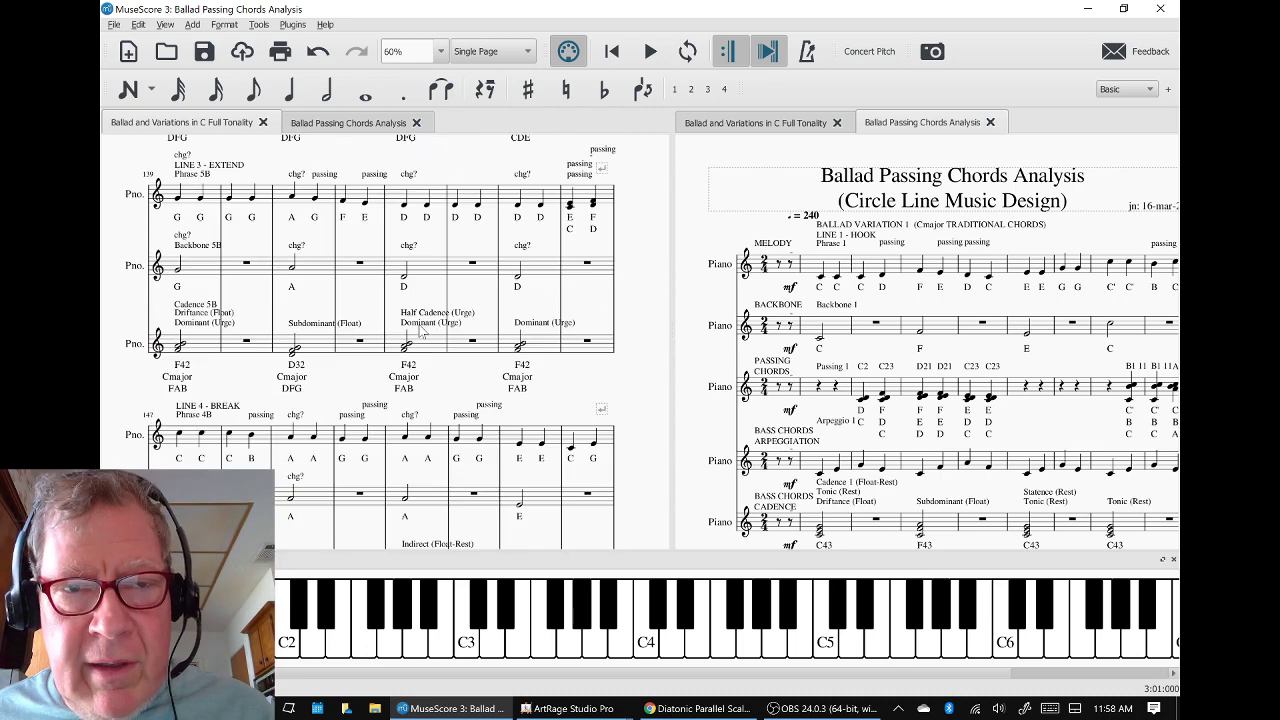
scroll(422, 333, down, 8)
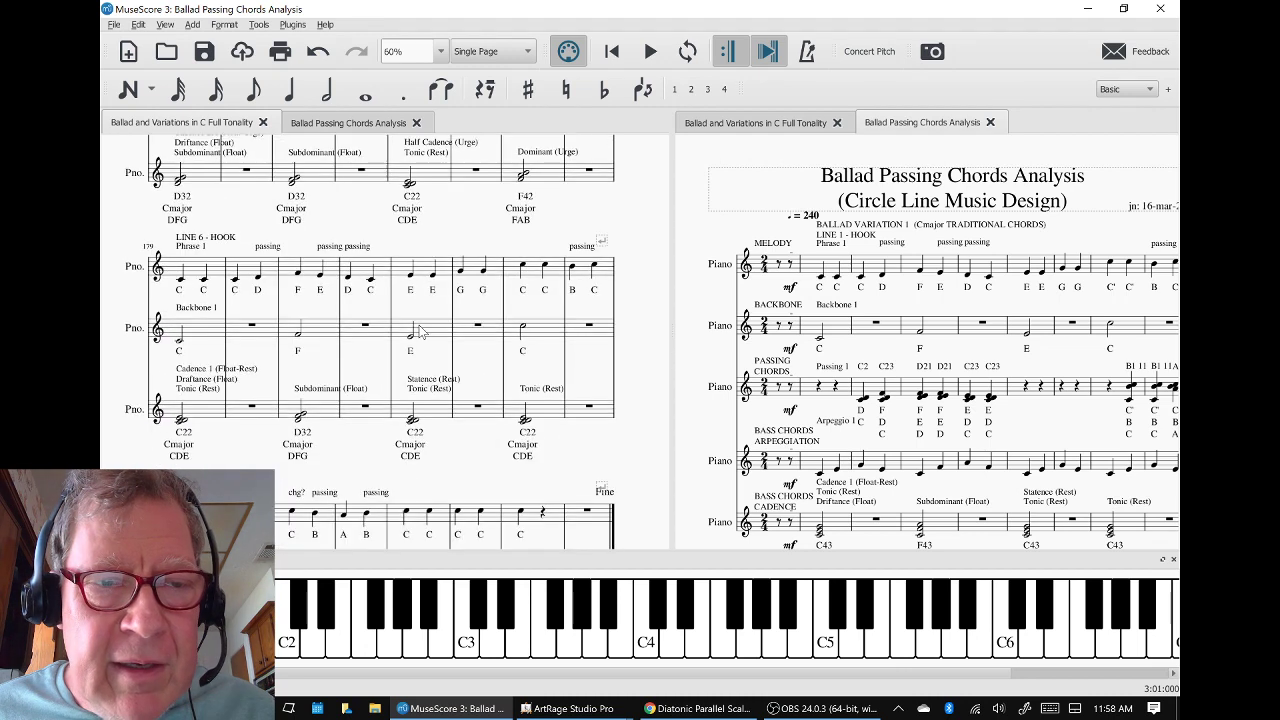
scroll(421, 332, down, 4)
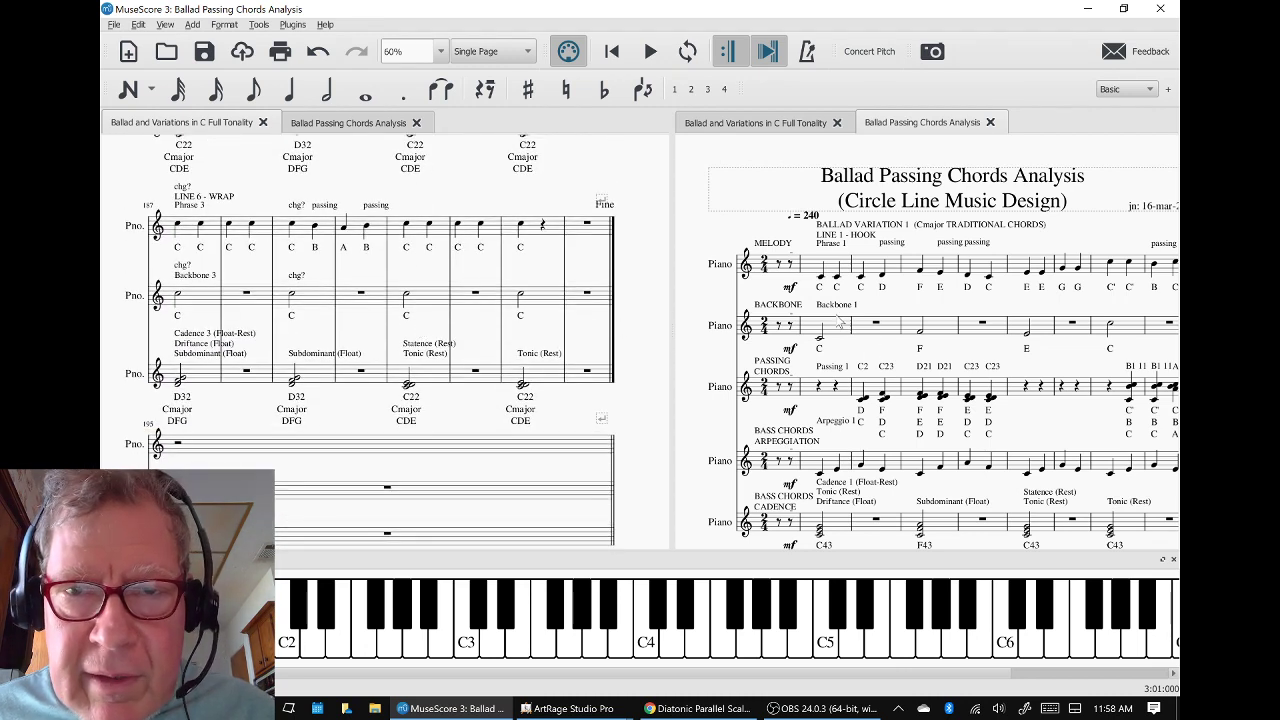
click(818, 388)
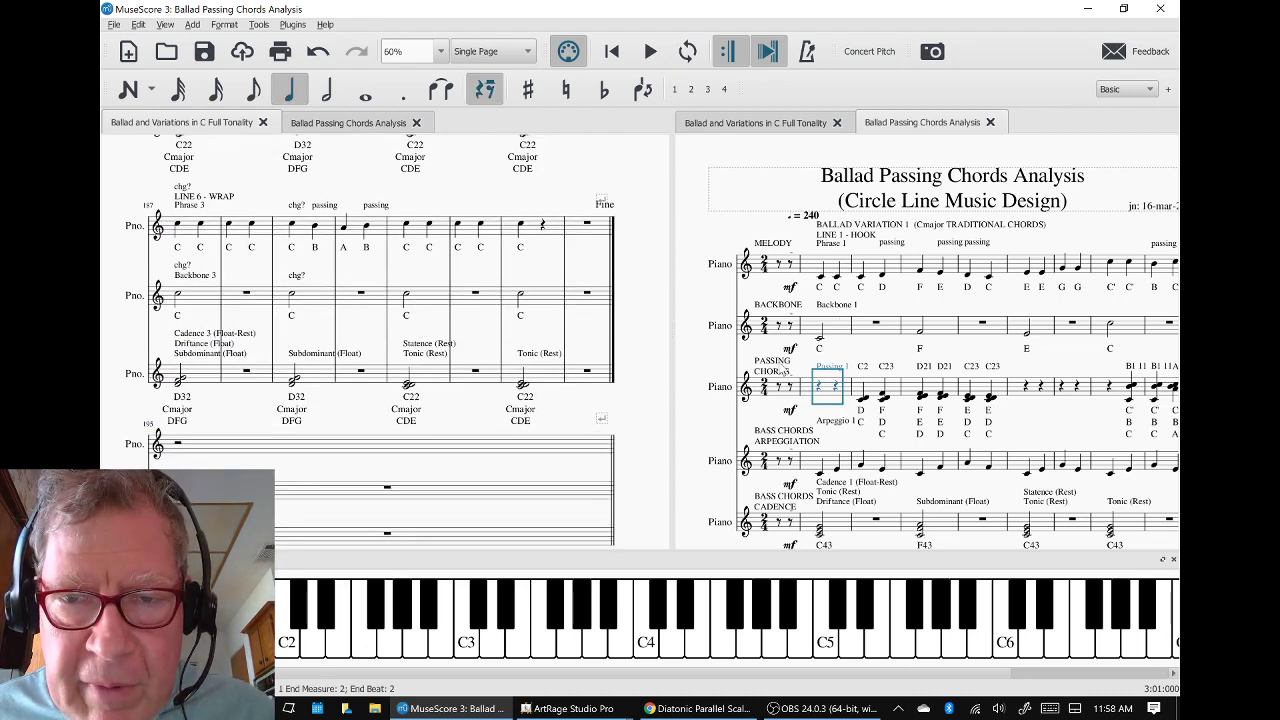
click(783, 370)
scroll(516, 356, down, 1)
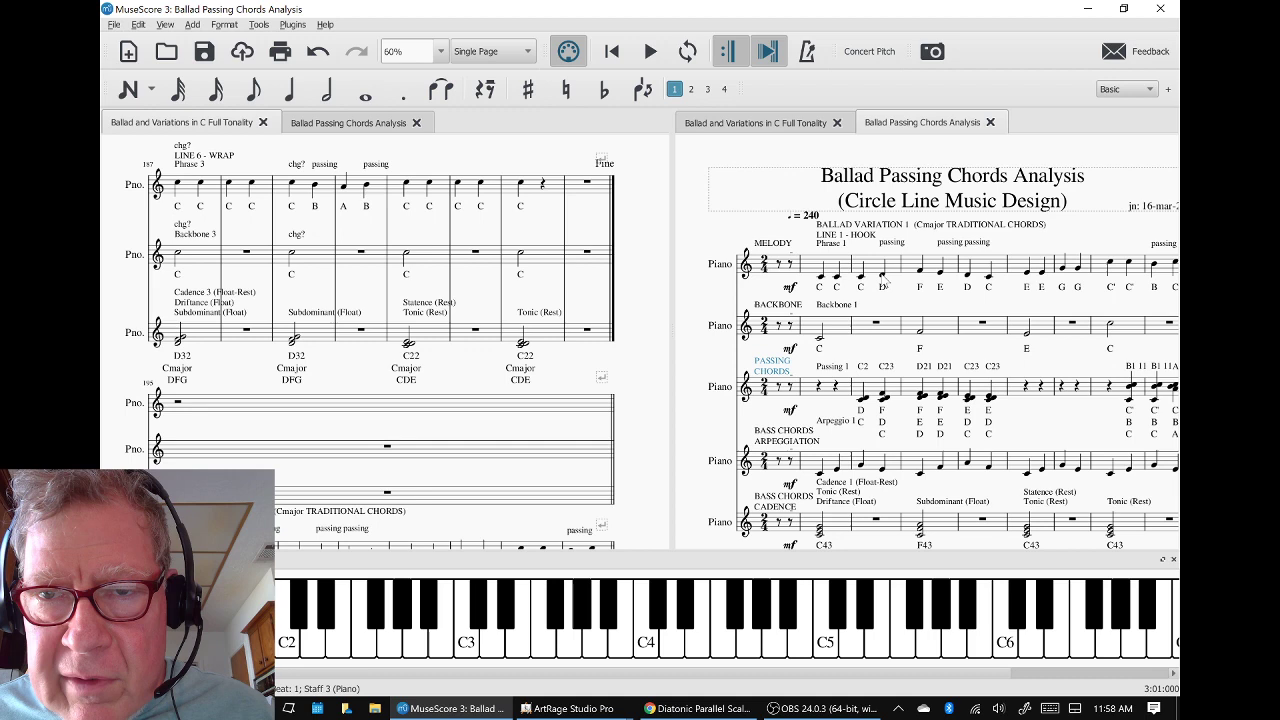
Audition the first passing chord and the melody notes of measures 2 and 3
click(884, 278)
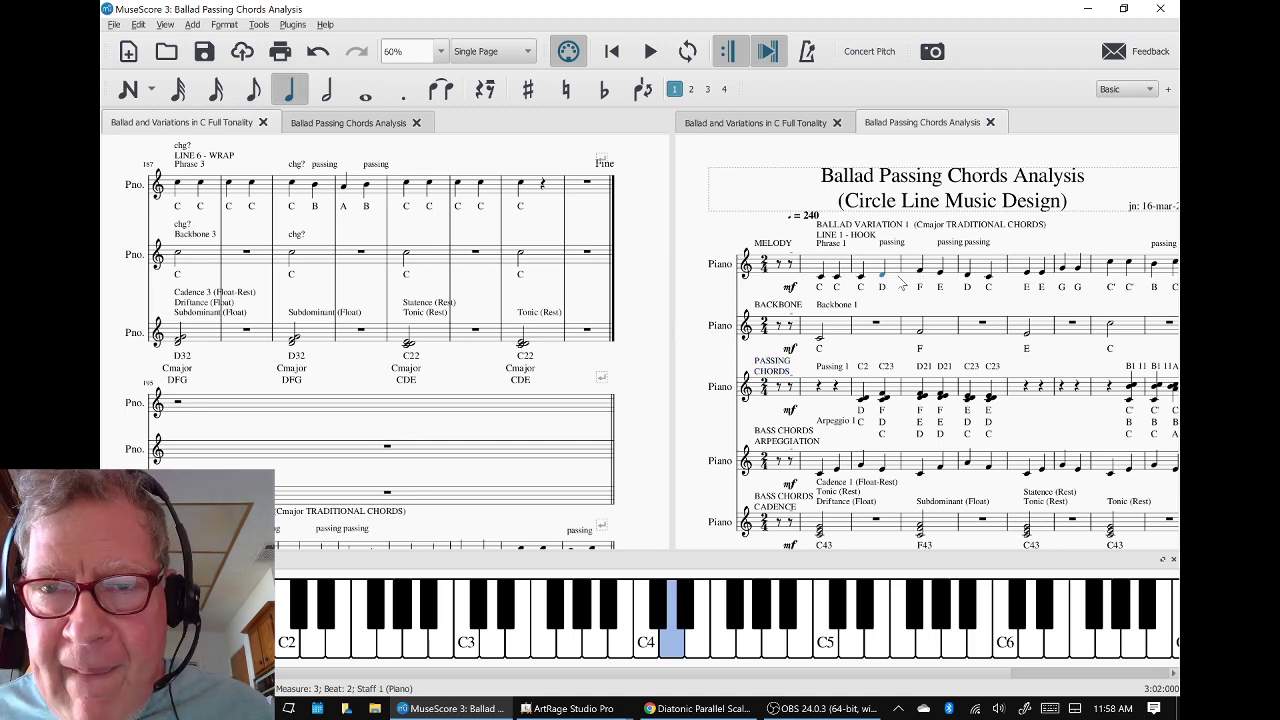
click(861, 400)
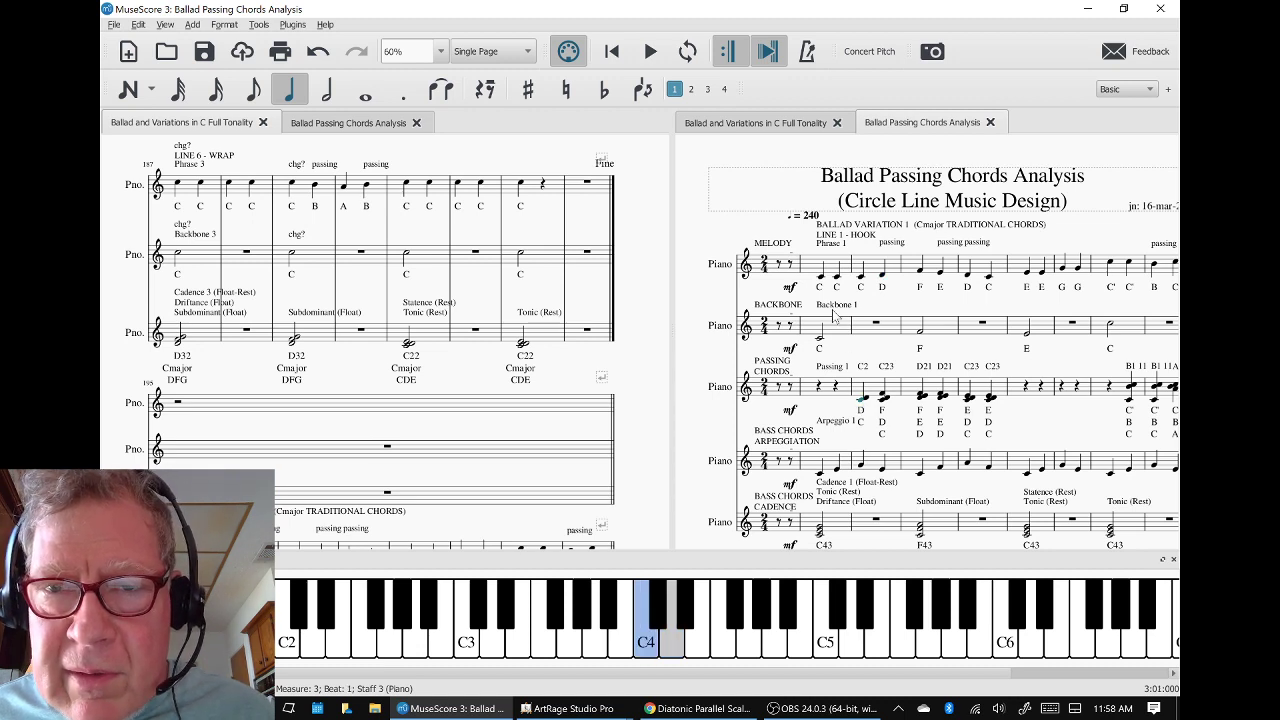
click(838, 277)
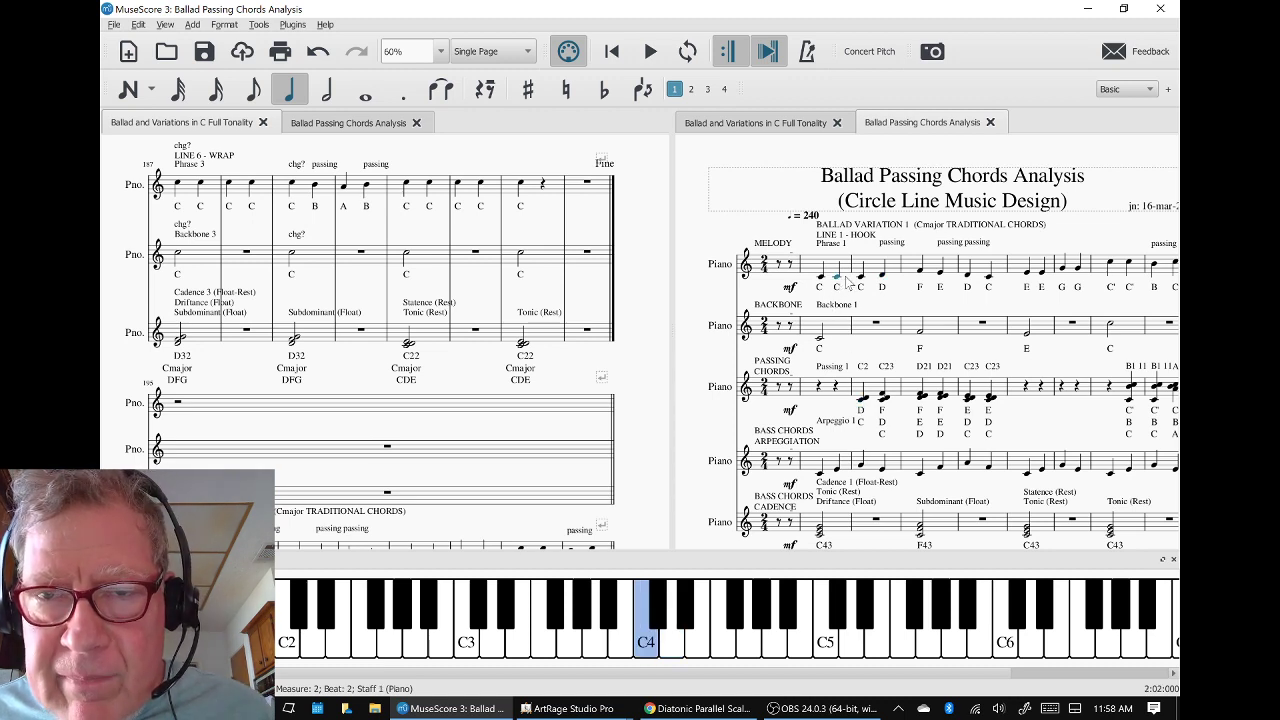
click(861, 276)
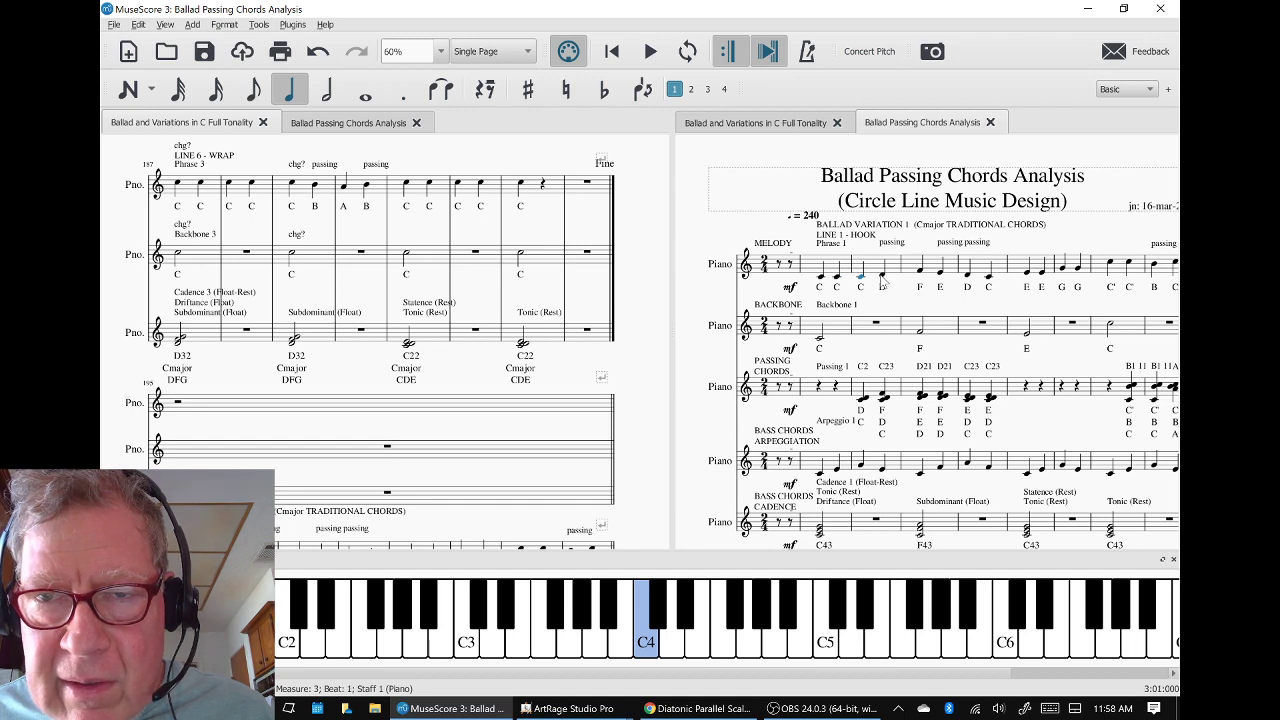
click(882, 278)
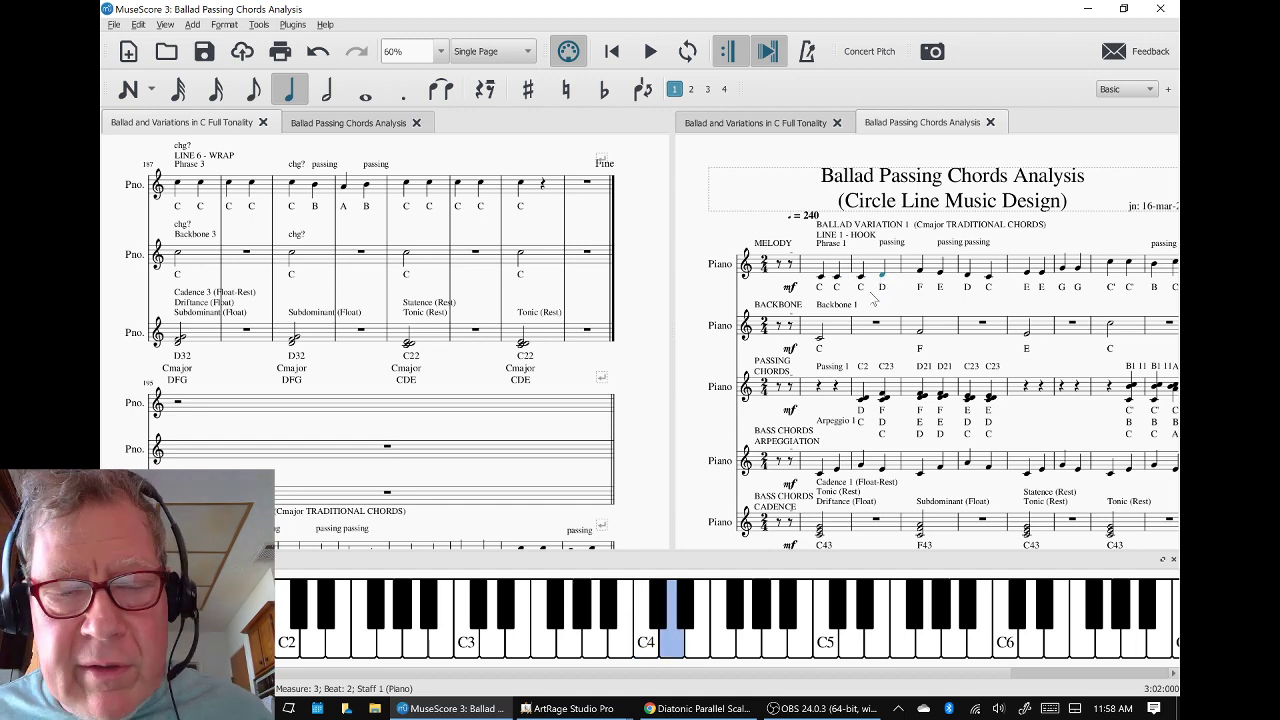
key(alt+Tab)
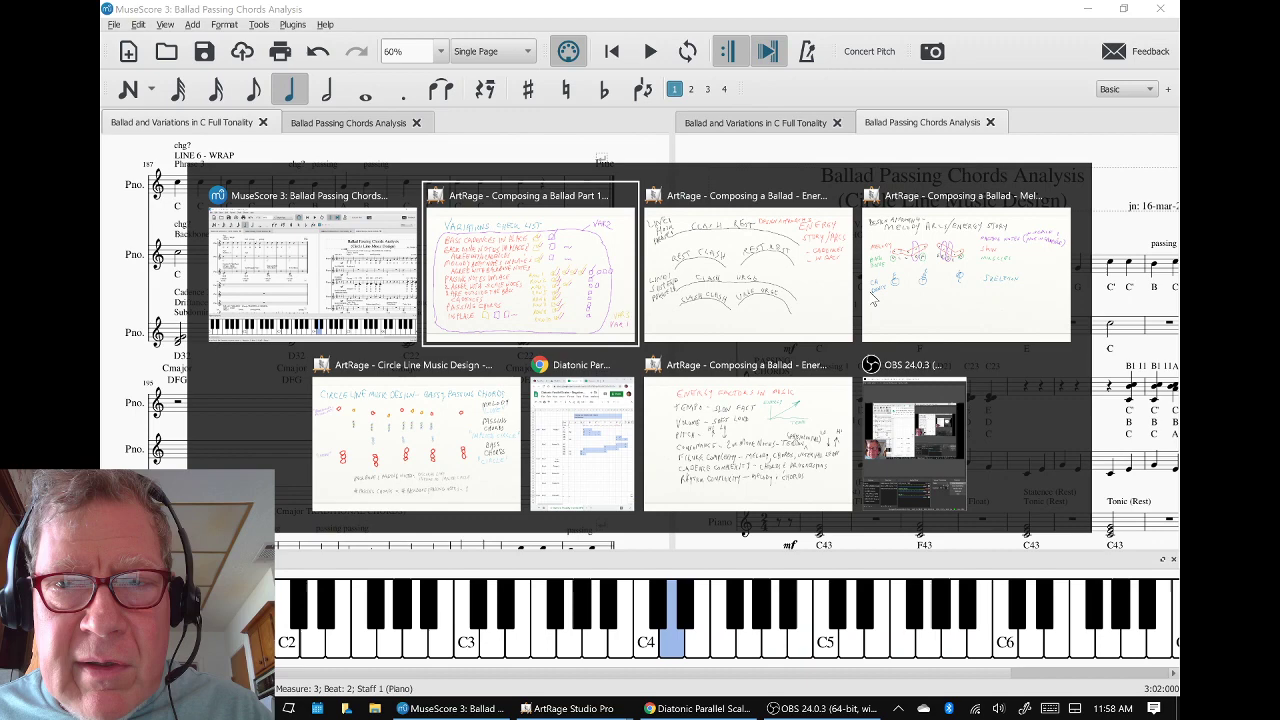
Mark the first backbone and passing notes with a blue circle, slashes and an oval
key(alt+Tab)
key(alt+Tab)
key(alt+Tab)
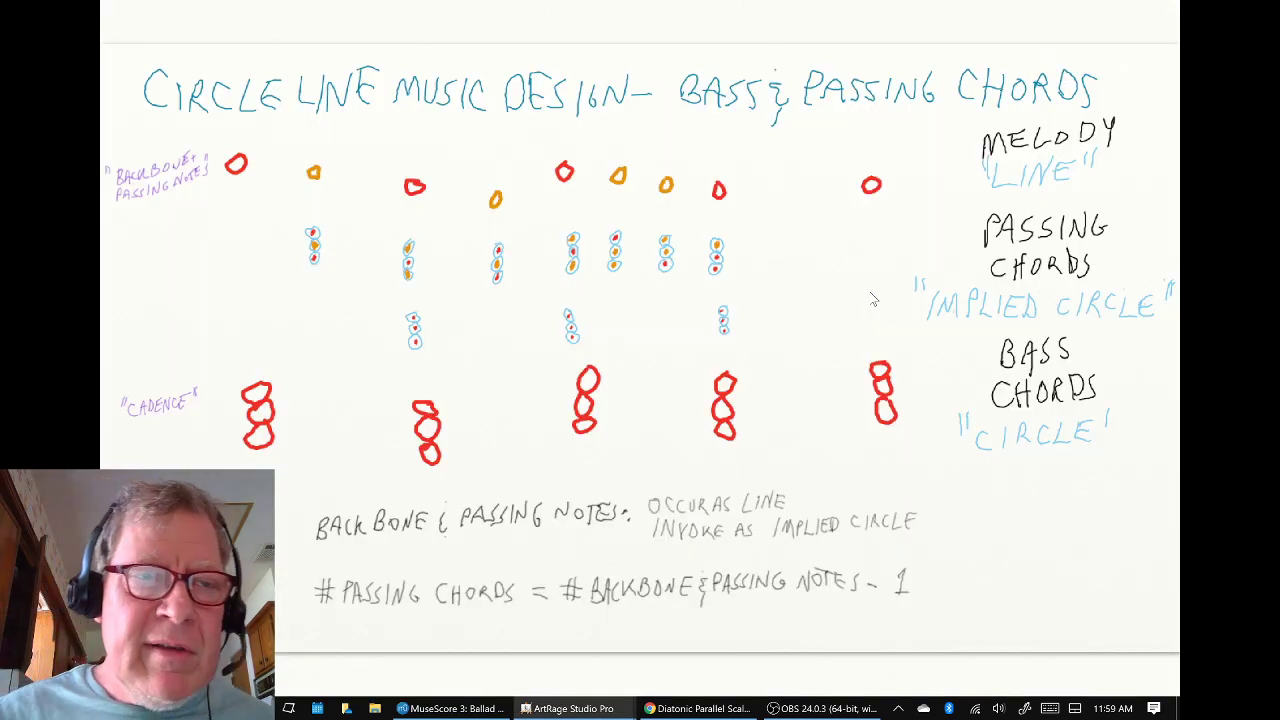
mouse_move(168, 107)
mouse_down()
mouse_move(121, 168)
mouse_move(275, 199)
mouse_move(332, 188)
mouse_move(344, 135)
mouse_move(188, 102)
mouse_up()
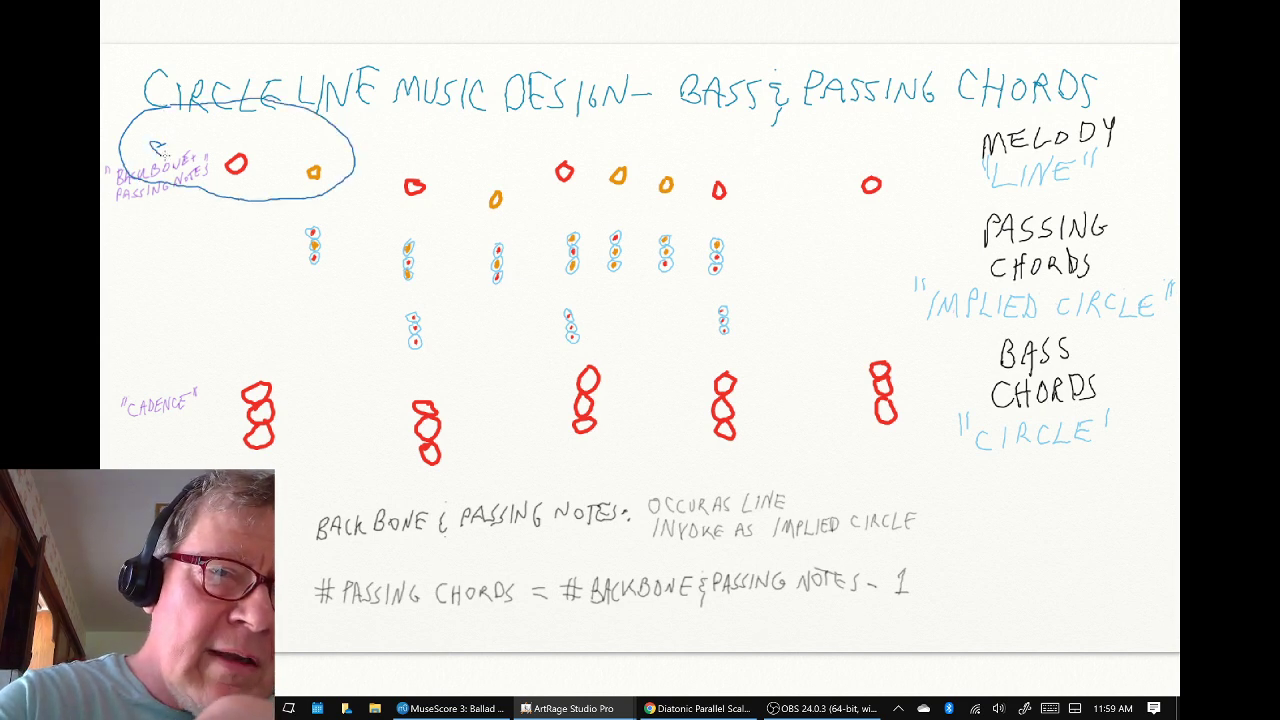
drag(158, 148, 198, 118)
drag(238, 168, 268, 130)
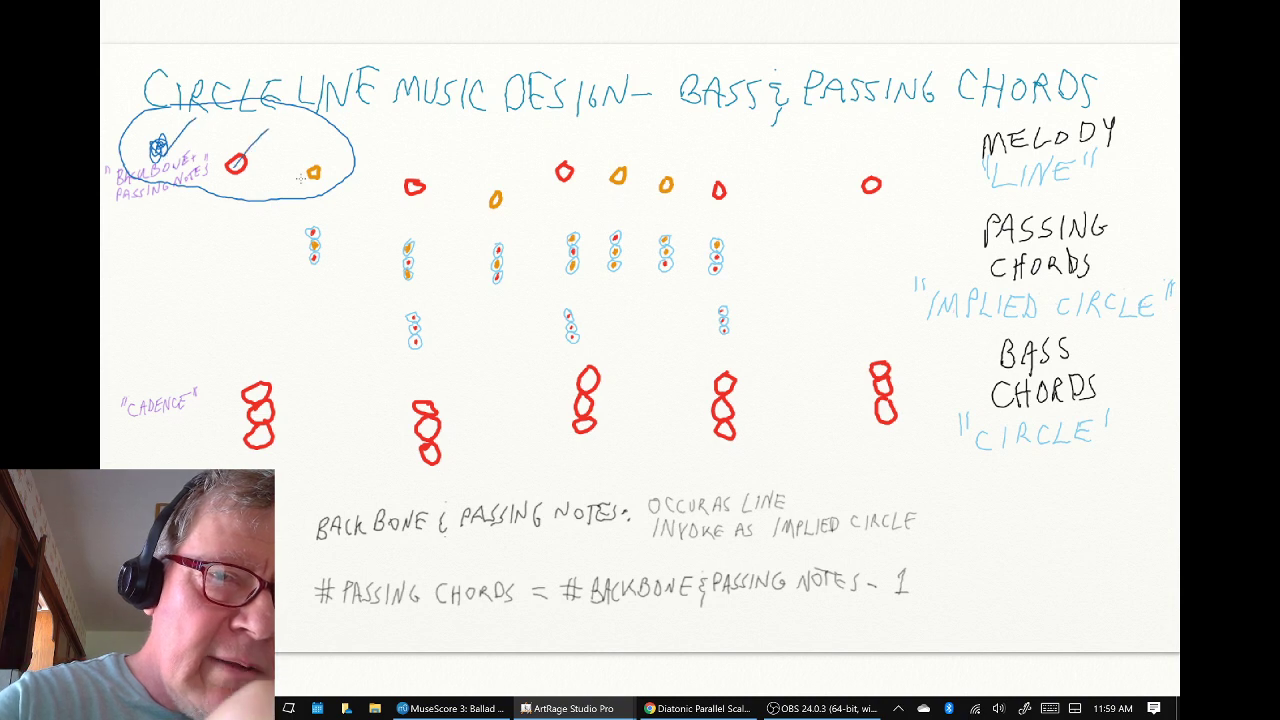
drag(302, 180, 327, 154)
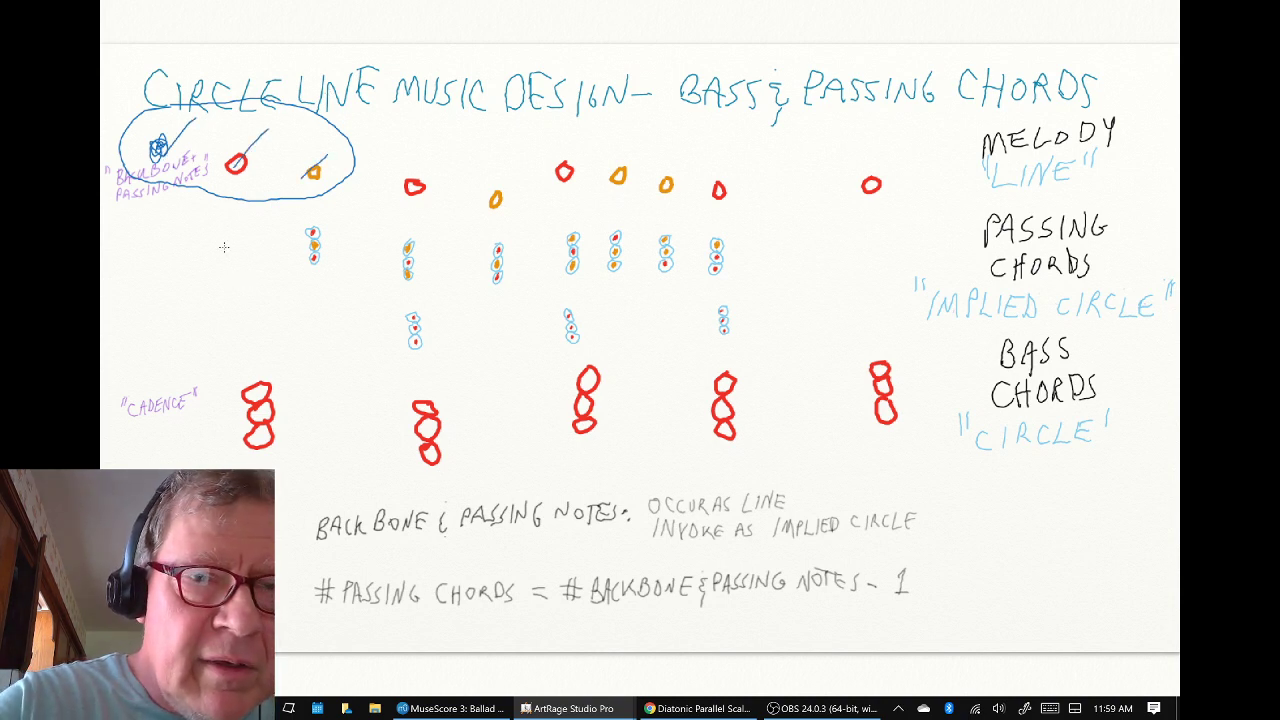
mouse_move(222, 227)
mouse_down()
mouse_move(246, 236)
mouse_move(236, 221)
mouse_up()
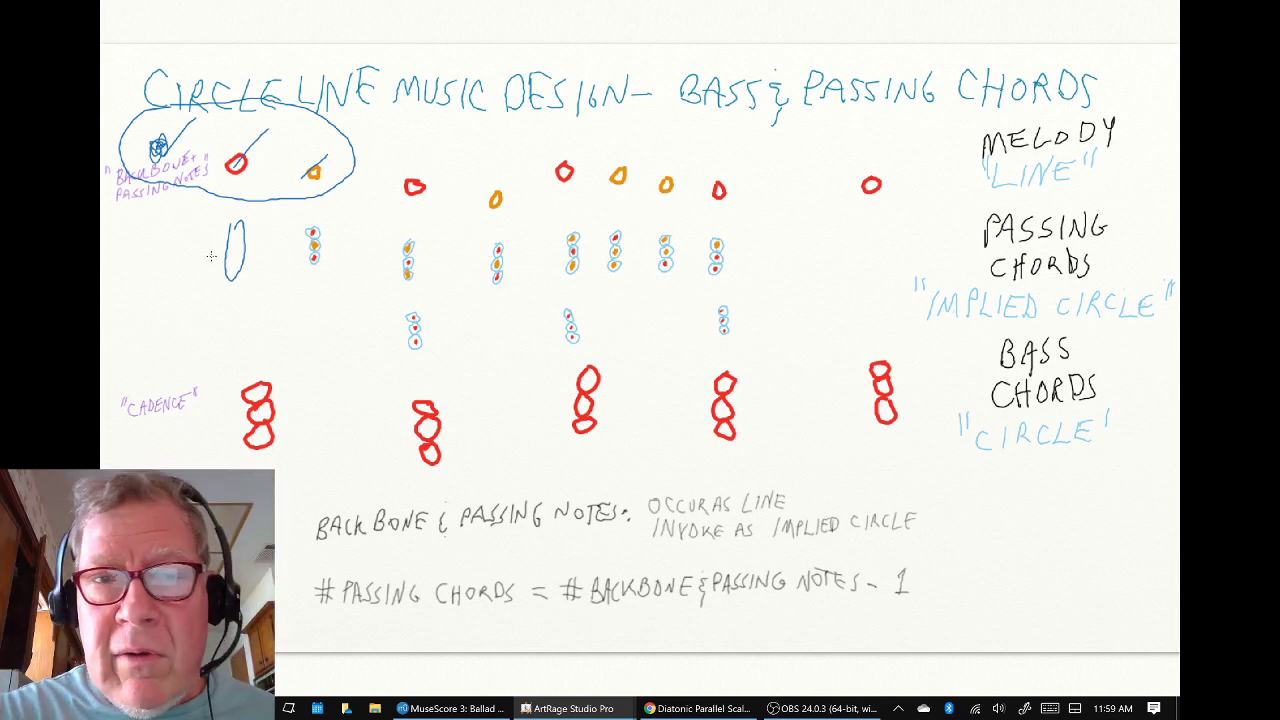
Mark the last melody-note group with a circle, slashes and an oval, then return to MuseScore
mouse_move(702, 148)
mouse_down()
mouse_move(720, 217)
mouse_move(818, 226)
mouse_move(906, 185)
mouse_move(833, 130)
mouse_move(702, 146)
mouse_up()
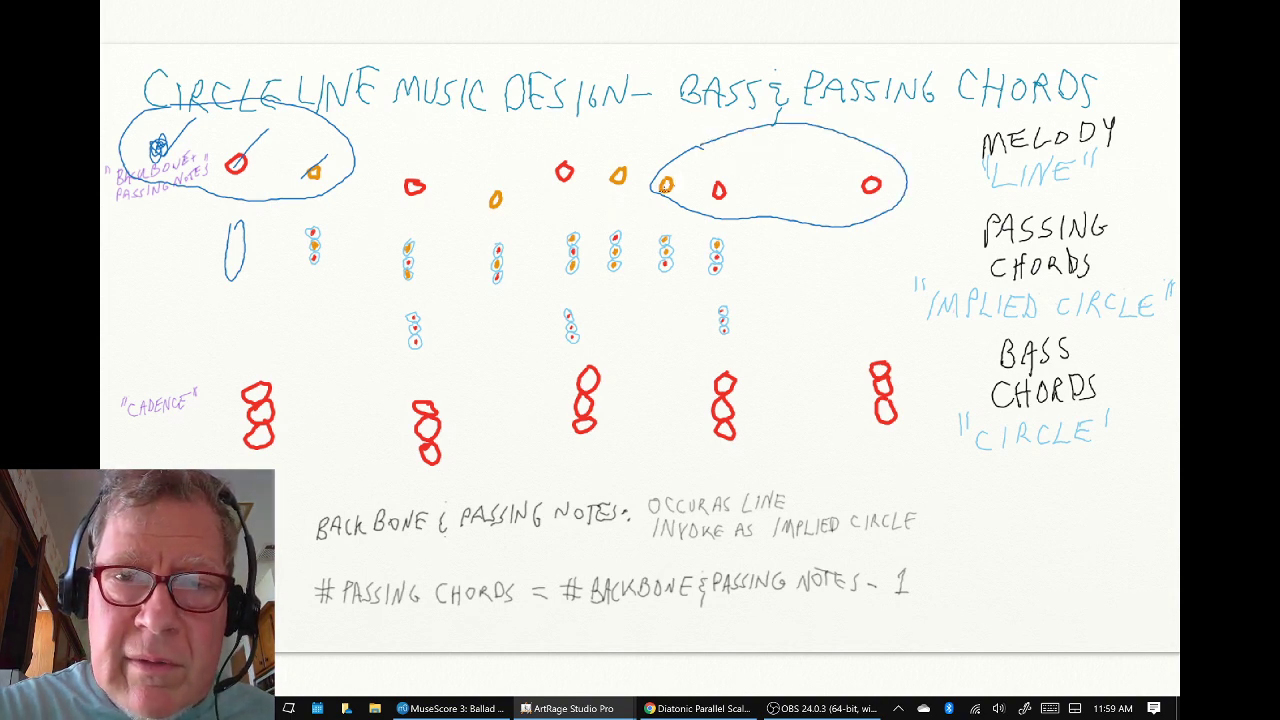
drag(664, 194, 700, 158)
drag(752, 204, 768, 168)
drag(878, 210, 897, 146)
mouse_move(791, 232)
mouse_down()
mouse_move(792, 287)
mouse_move(805, 234)
mouse_up()
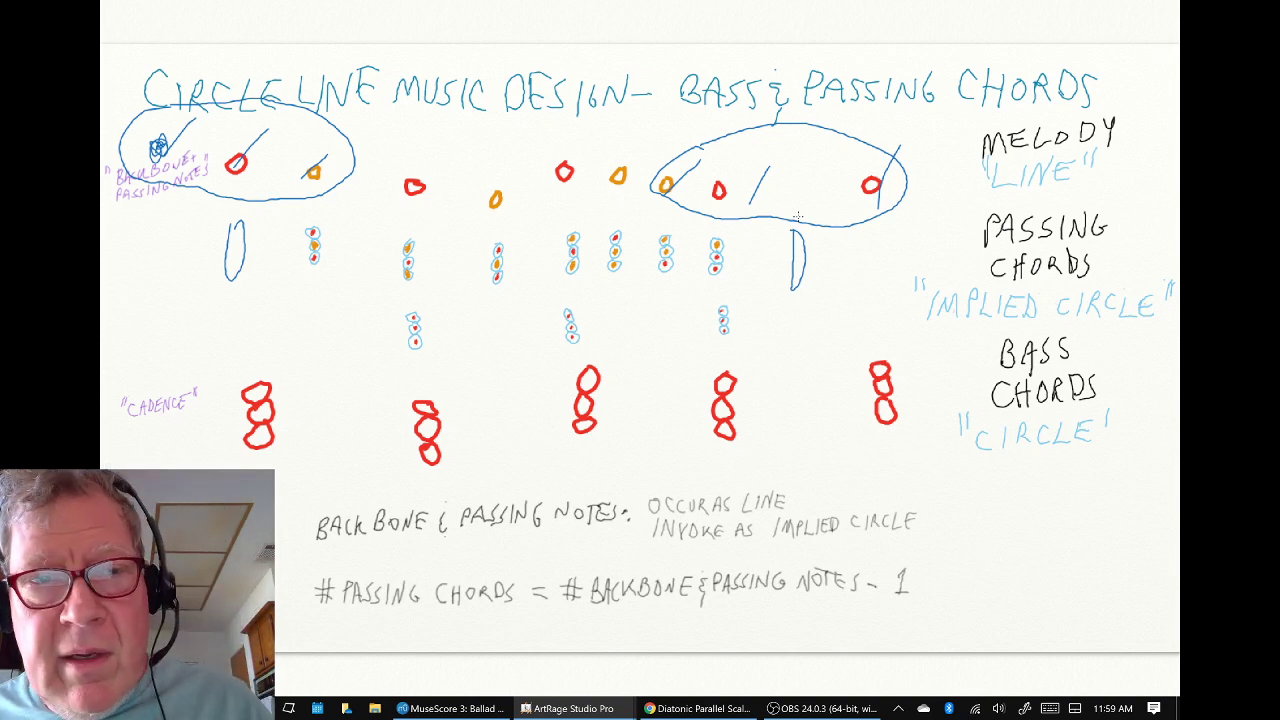
key(alt+Tab)
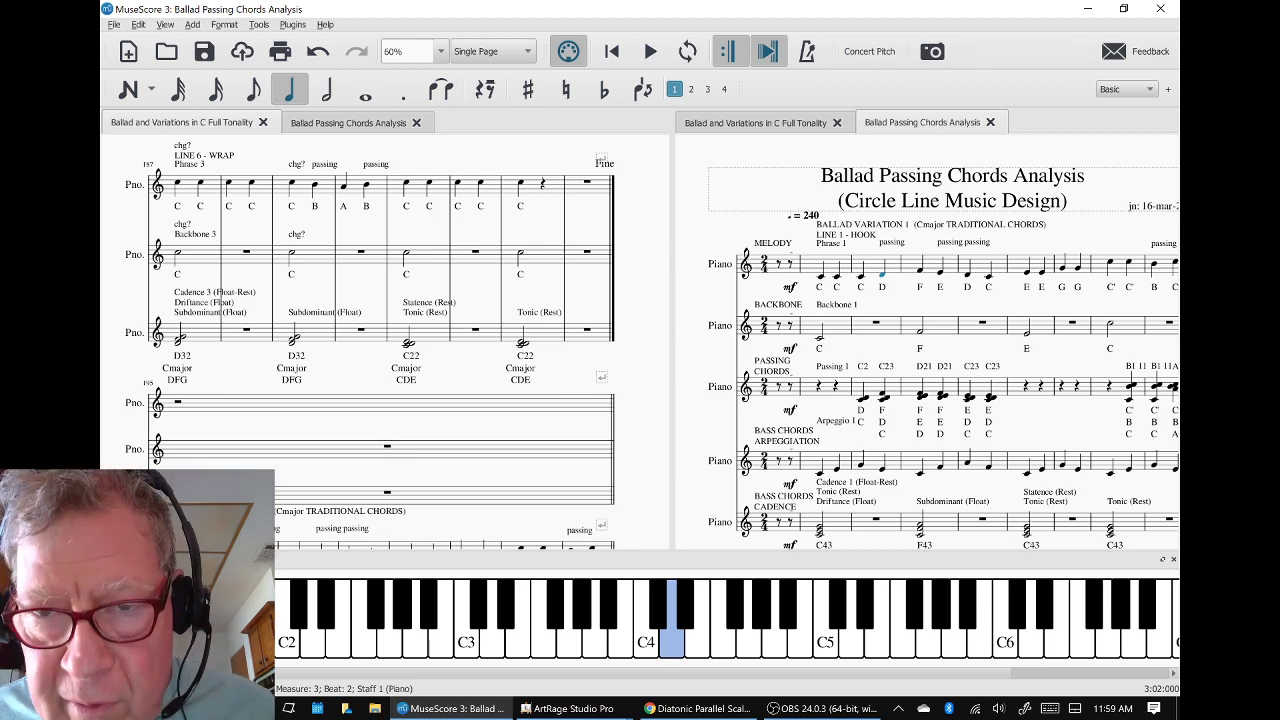
Inspect the measure-3 passing chord and Passing 2B's E note, then bring up the Diatonic Parallel Scales sheet
click(861, 397)
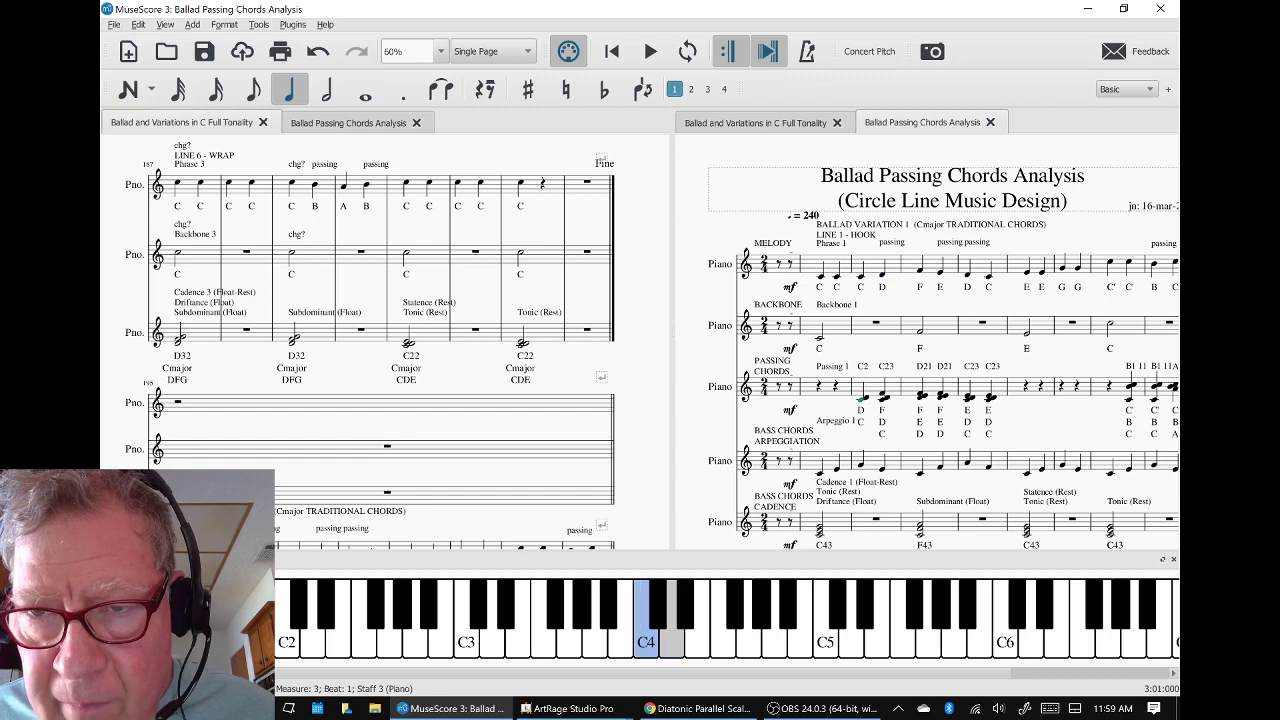
scroll(927, 355, right, 2)
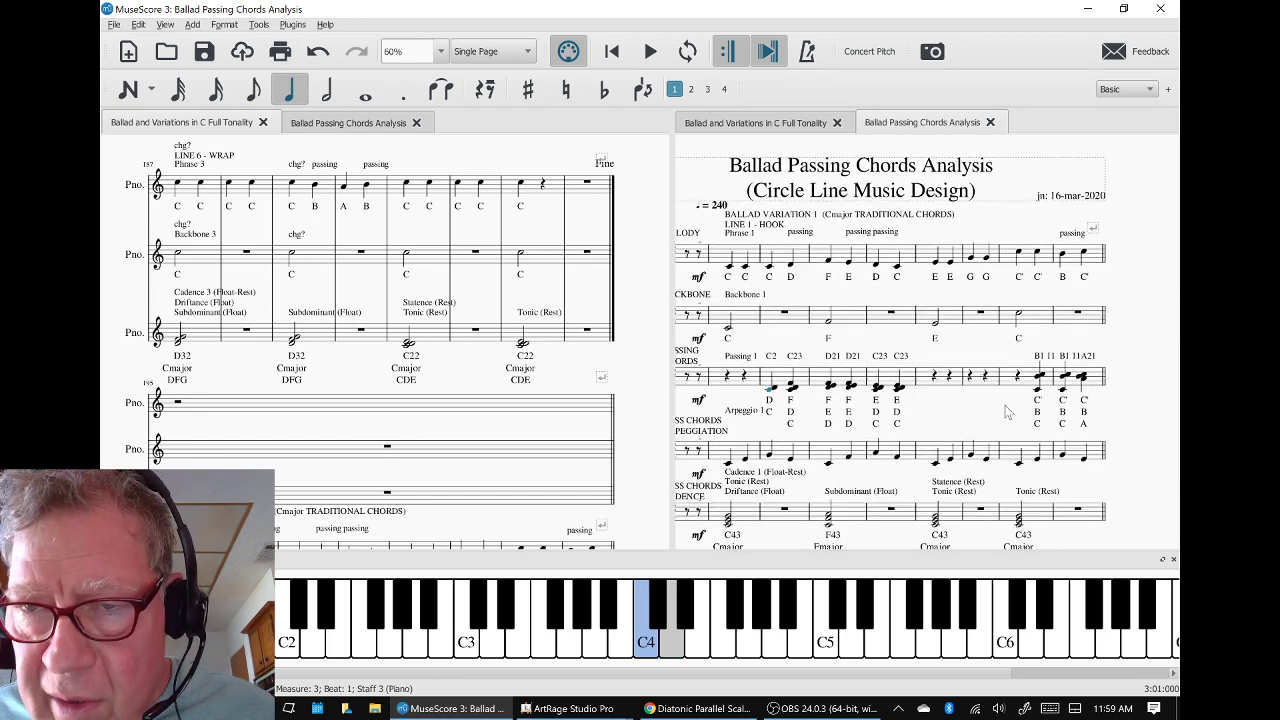
drag(1007, 412, 1047, 356)
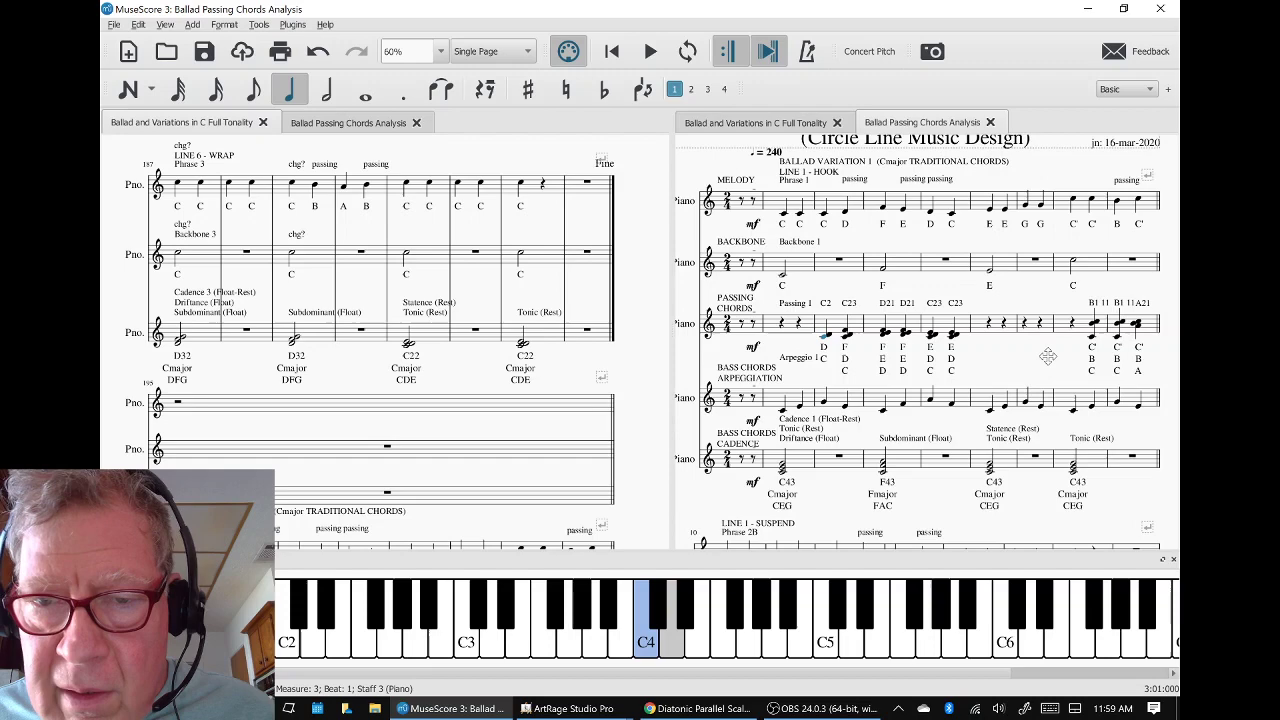
scroll(1047, 356, down, 5)
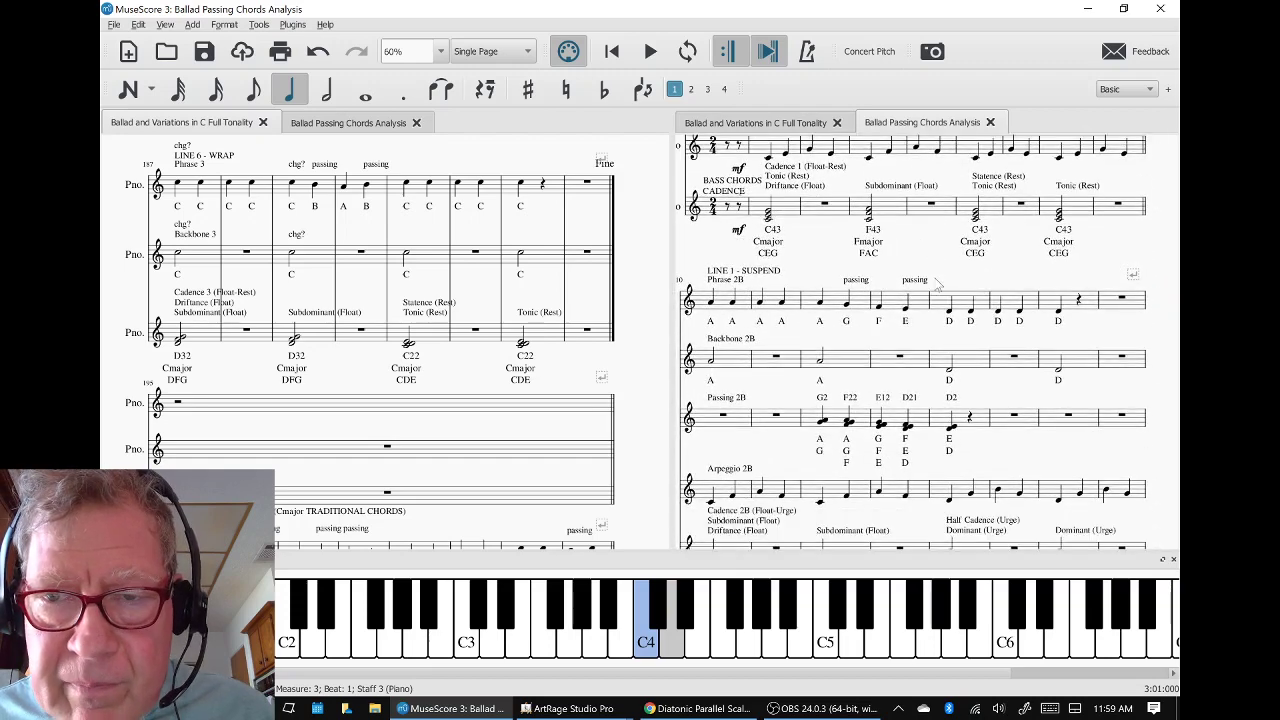
click(952, 427)
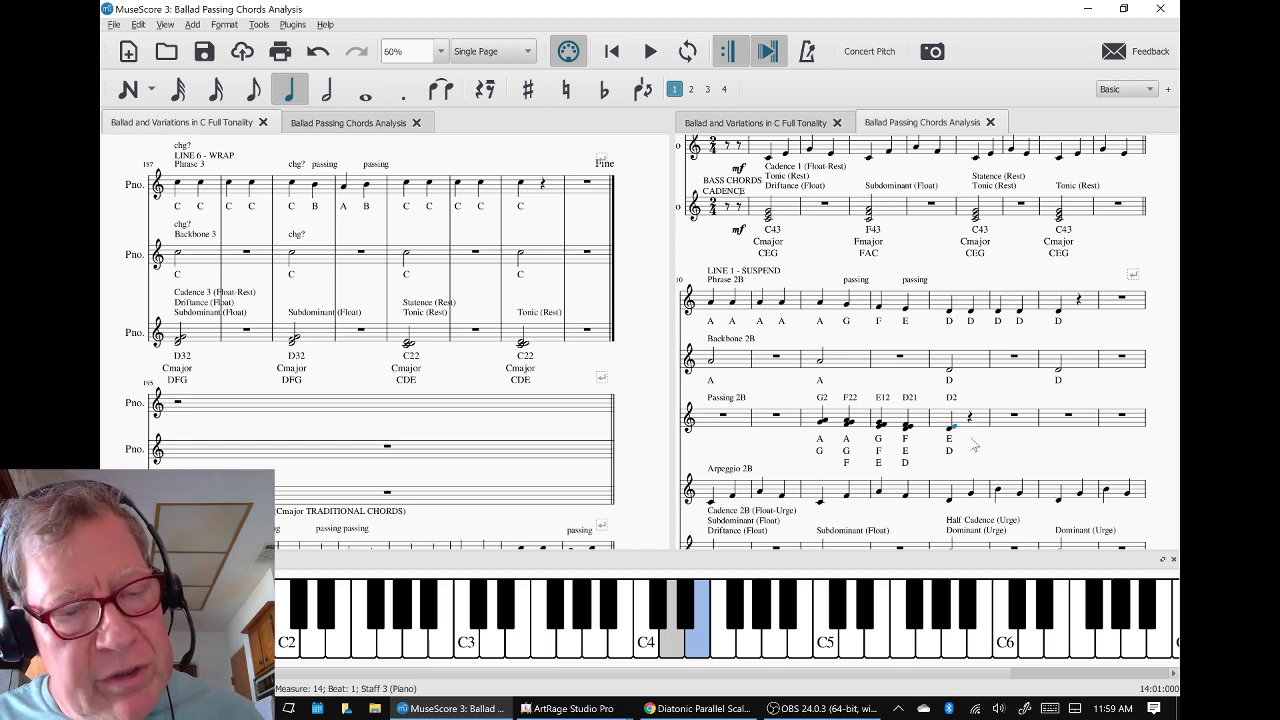
key(alt+Tab)
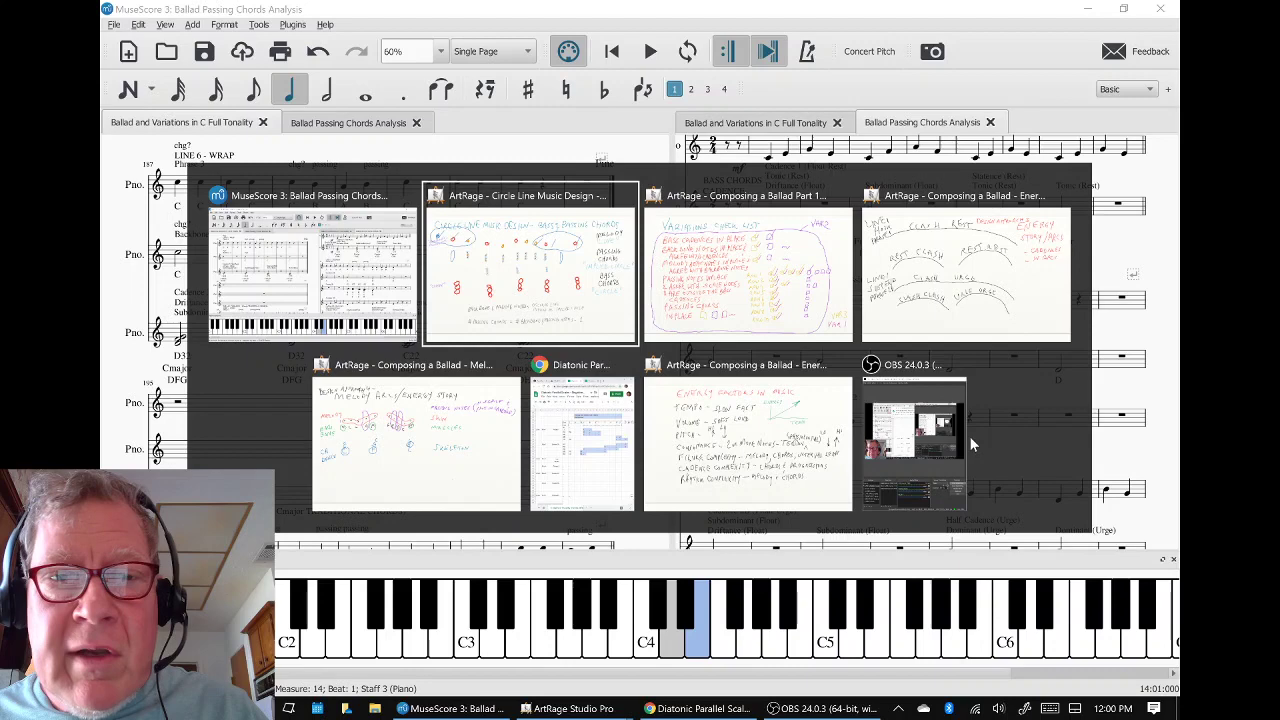
key(alt+Tab)
key(alt+Tab)
key(alt+Tab)
key(alt+Tab)
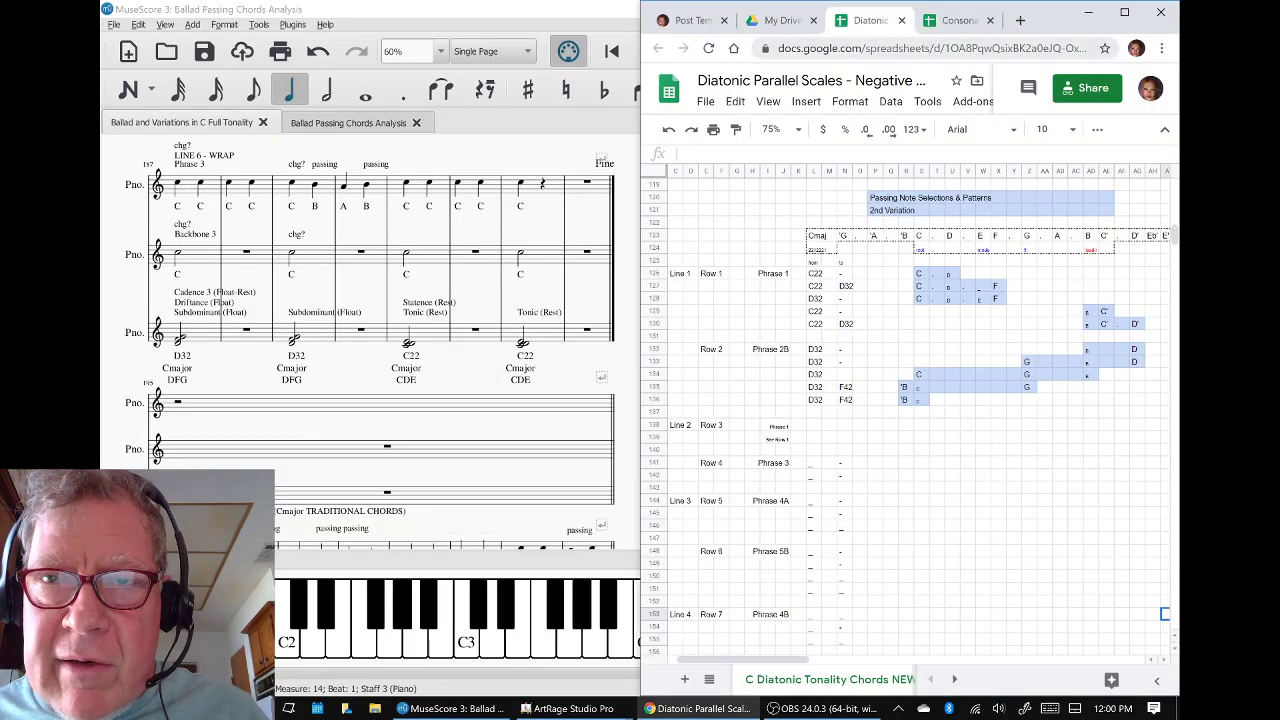
Open the Consonance Model sheet, check cells B35 and E35, and view the consonance chart
click(962, 24)
scroll(810, 440, down, 2)
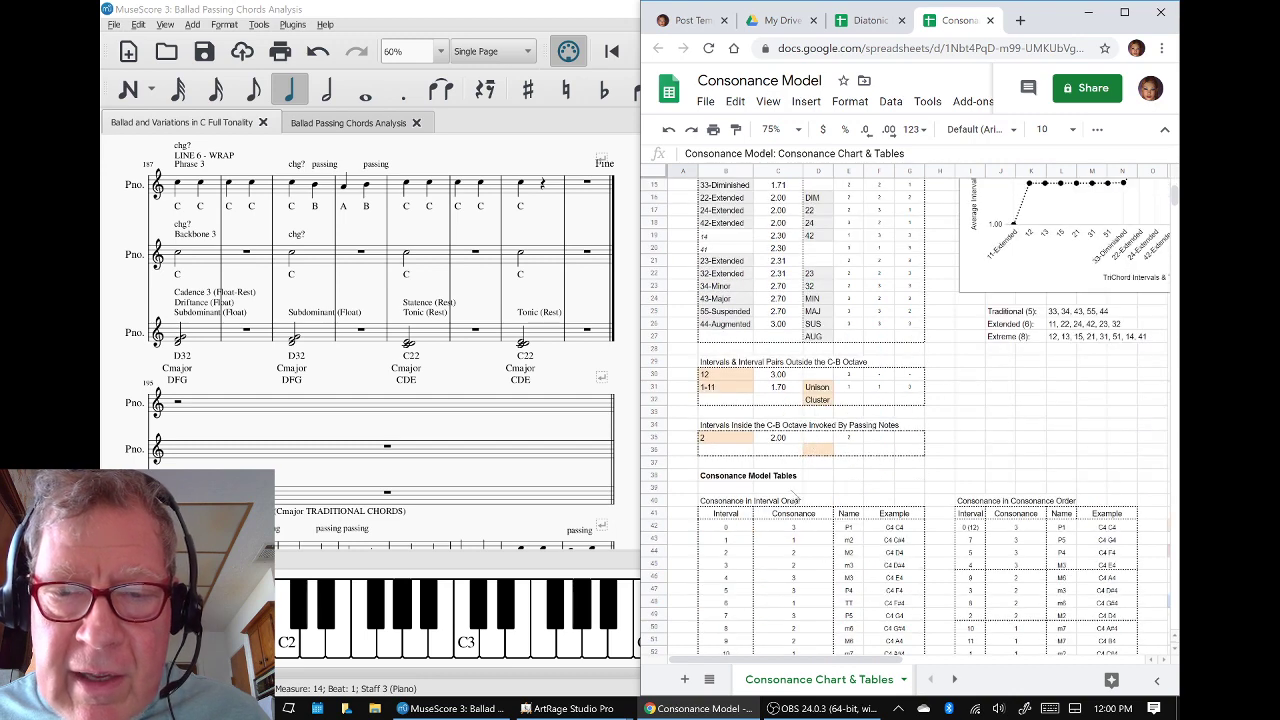
click(738, 440)
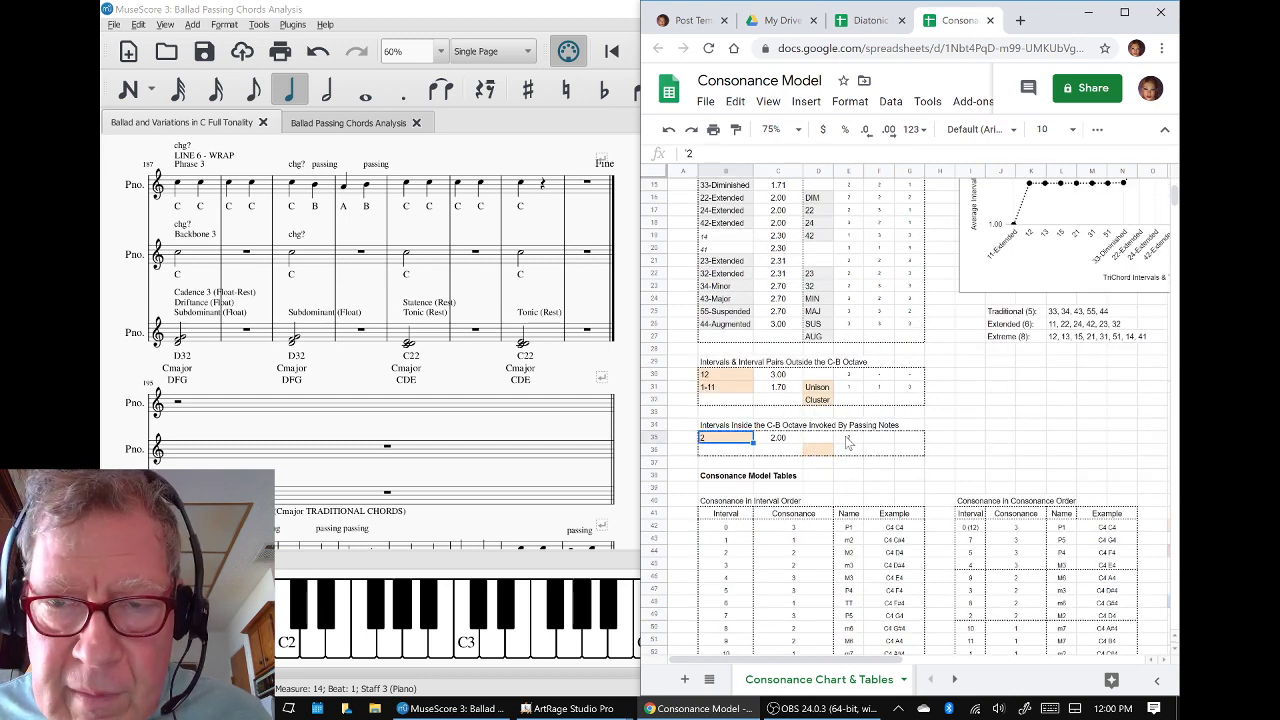
click(845, 440)
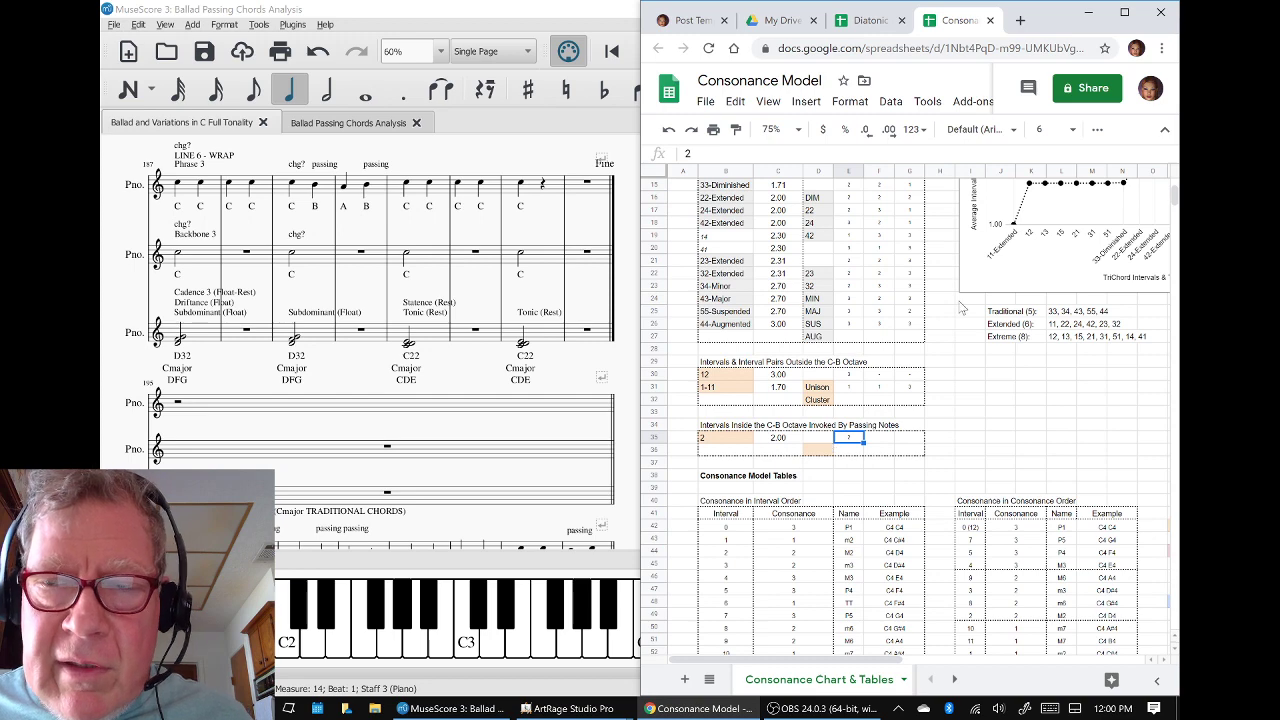
scroll(964, 290, up, 5)
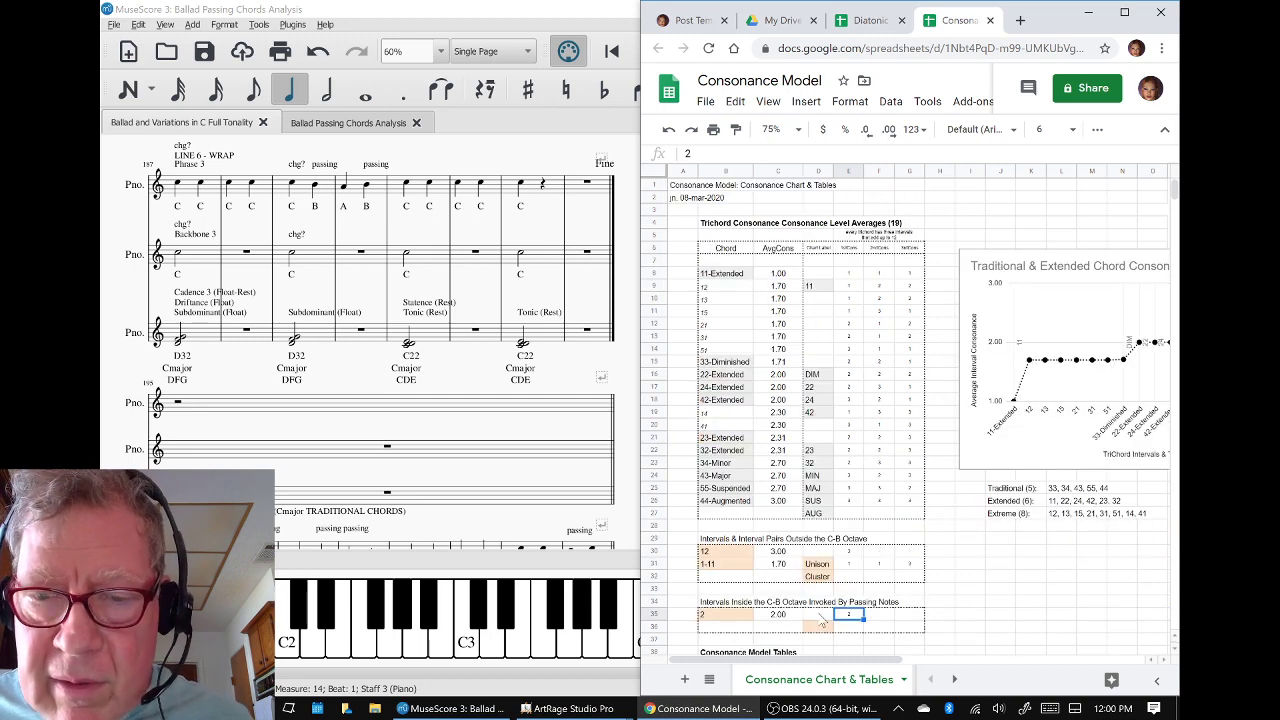
drag(857, 662, 958, 664)
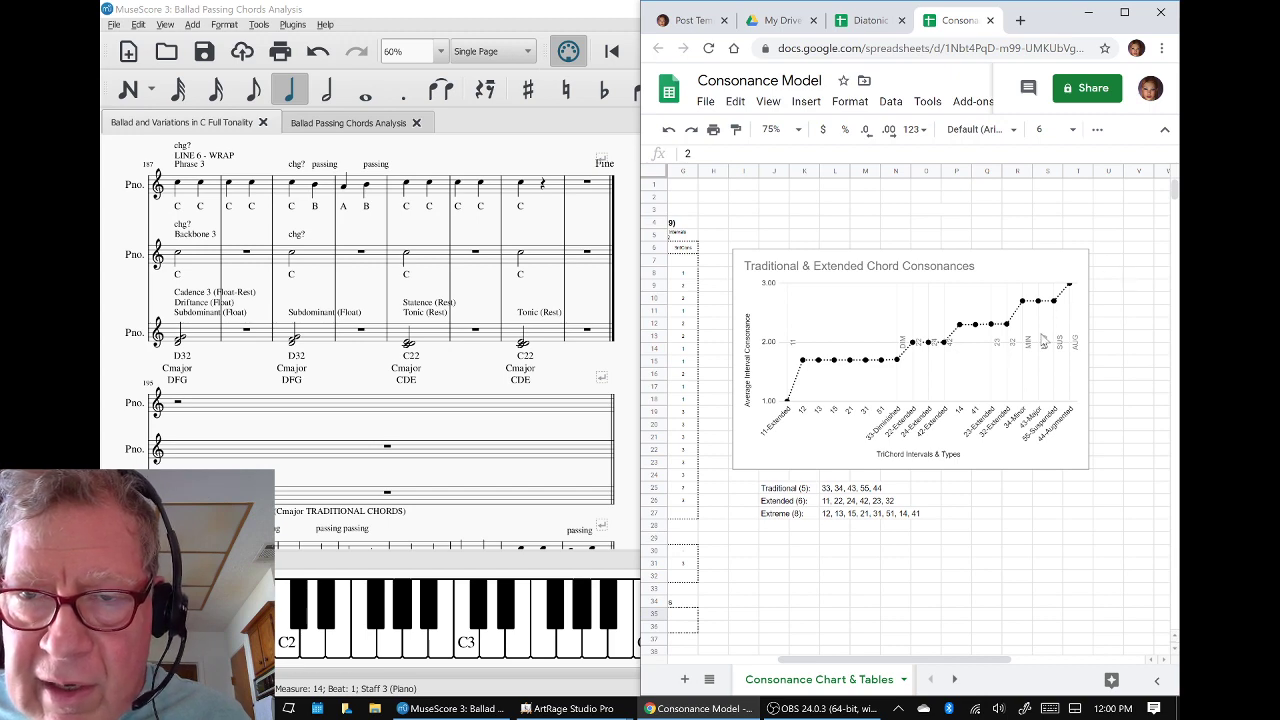
drag(843, 665, 745, 680)
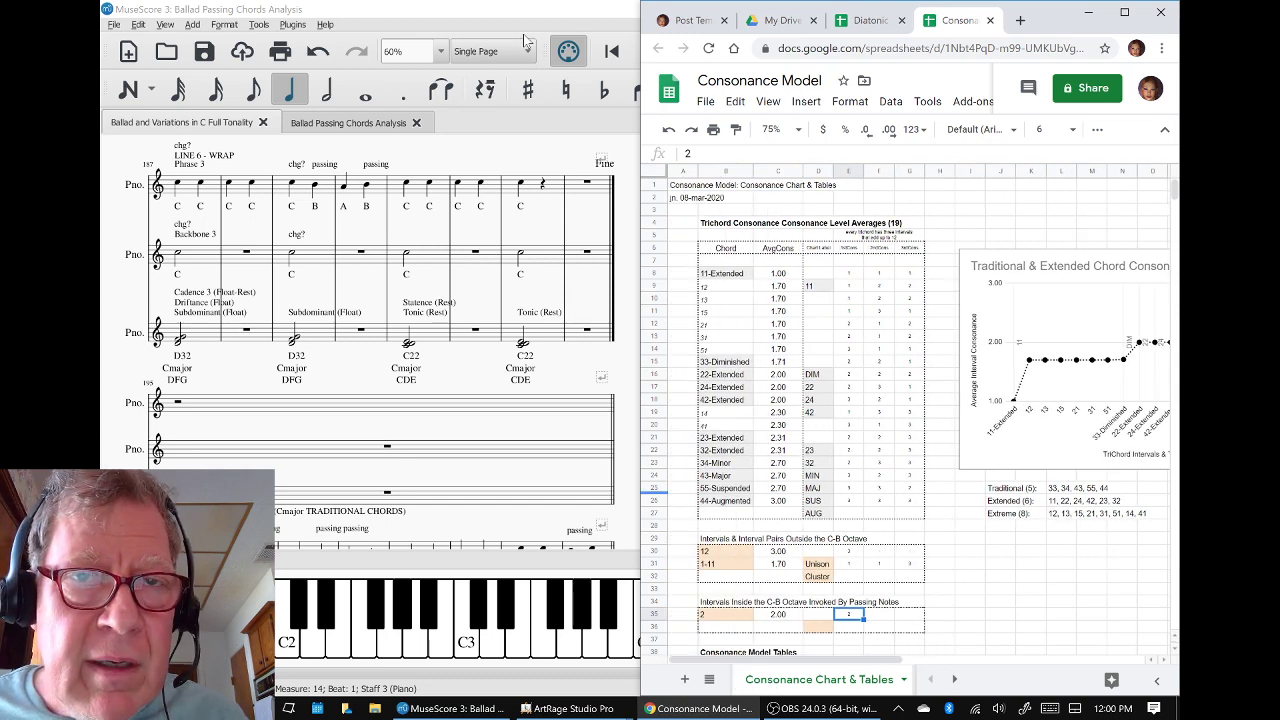
Show Ballad Variation 1's Line 1 - Hook on the left and the analysis title on the right
click(567, 60)
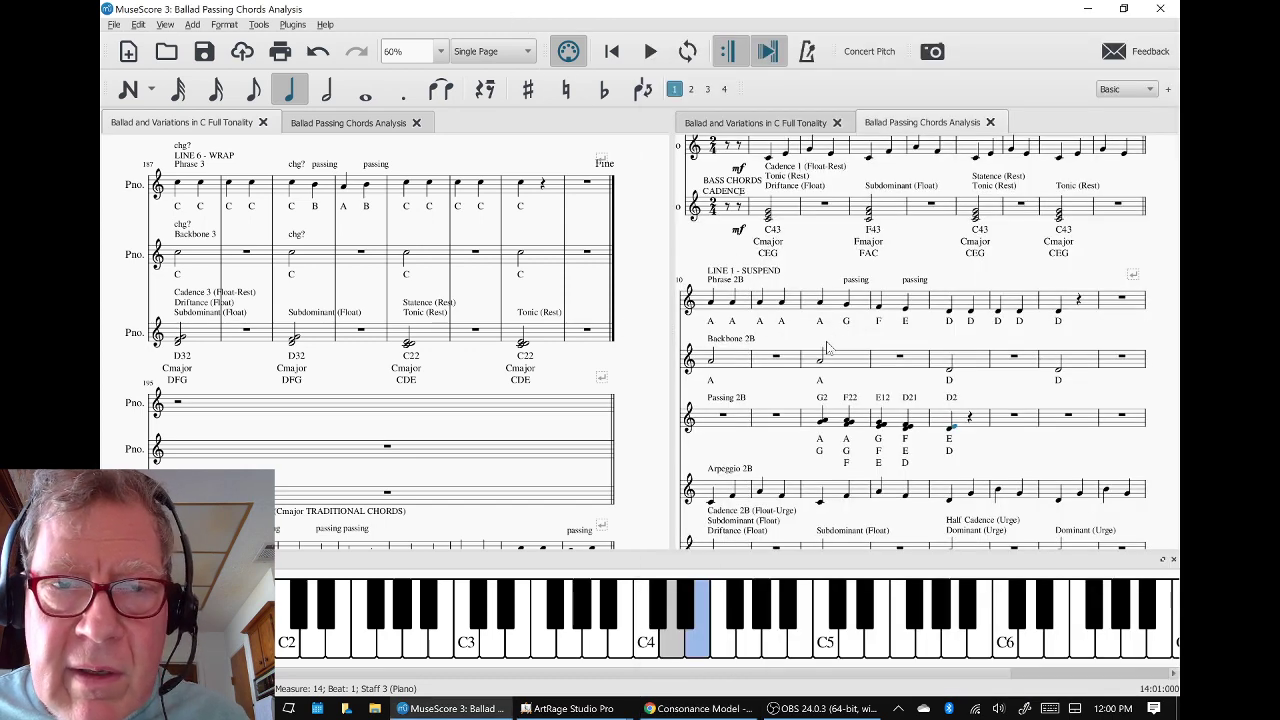
drag(812, 258, 872, 275)
scroll(528, 360, up, 2)
scroll(528, 360, up, 2)
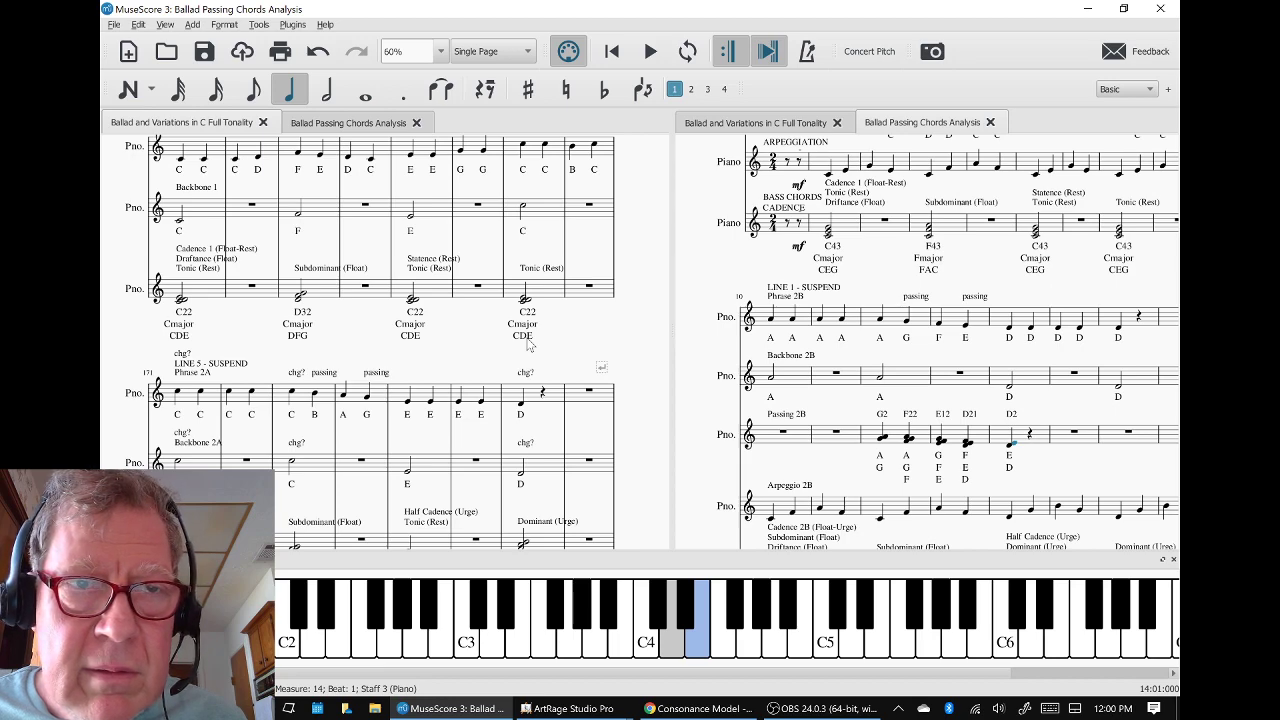
scroll(528, 344, up, 5)
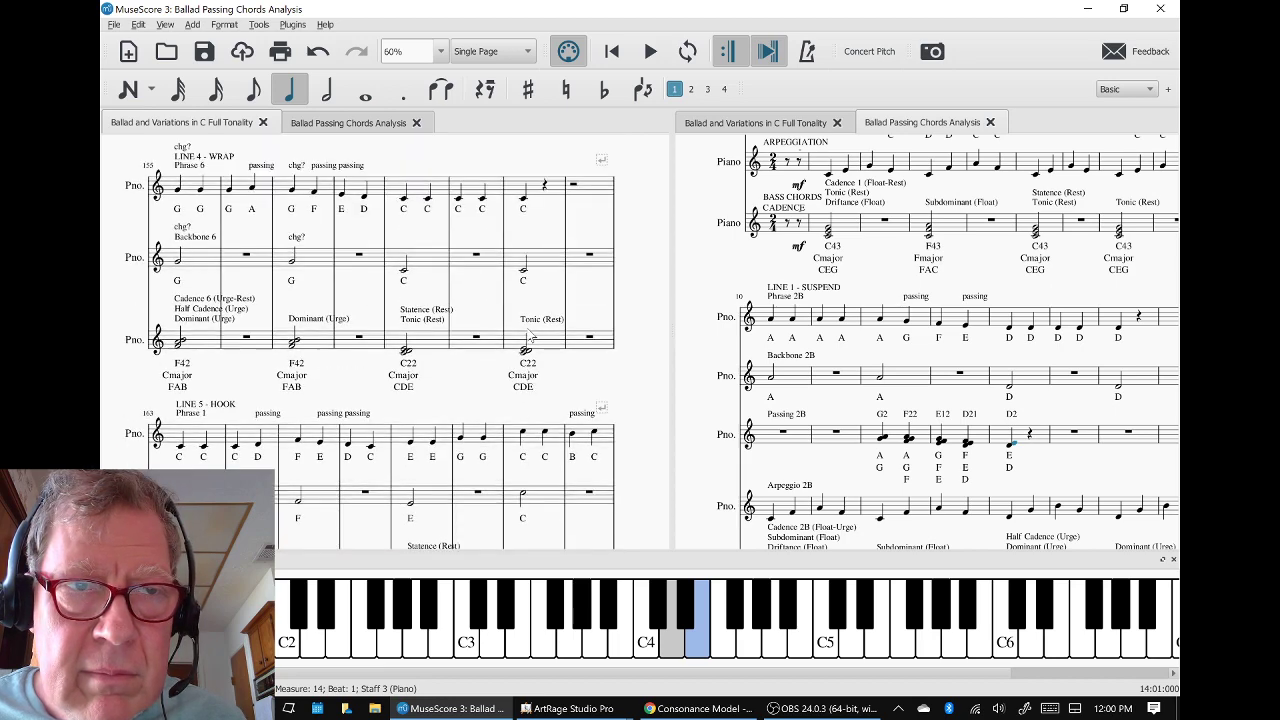
scroll(528, 336, up, 10)
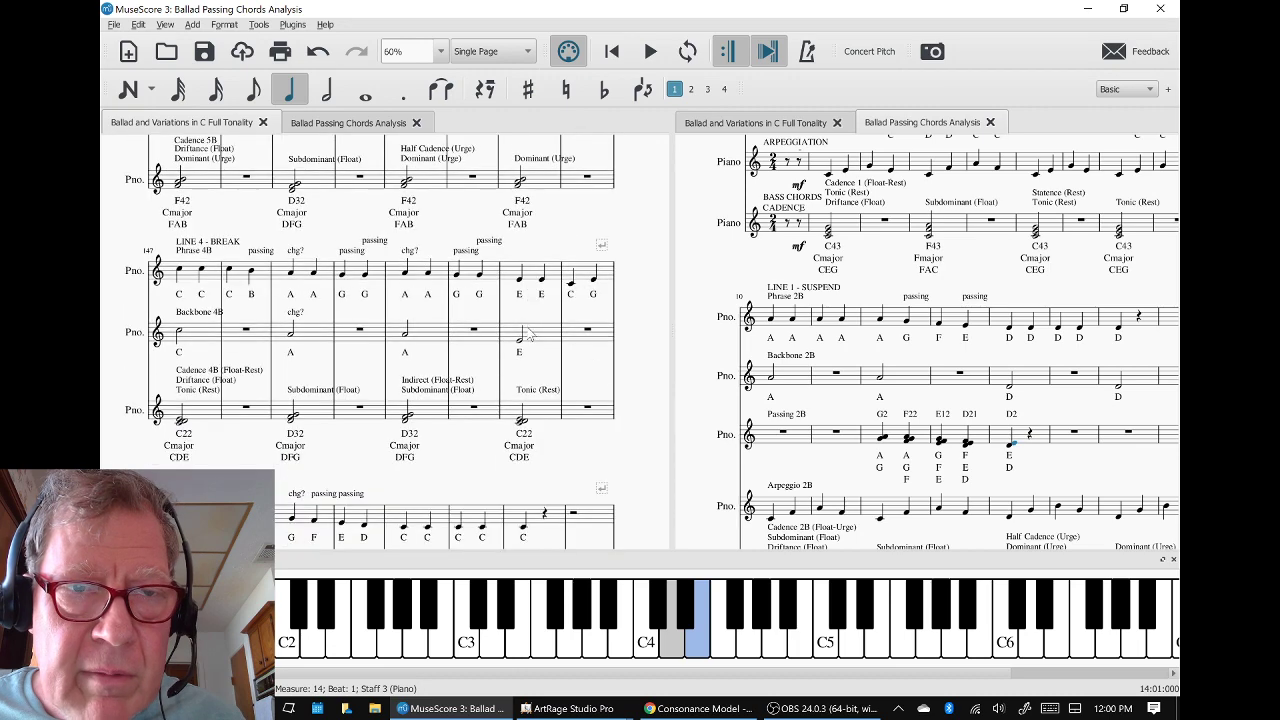
scroll(528, 336, down, 15)
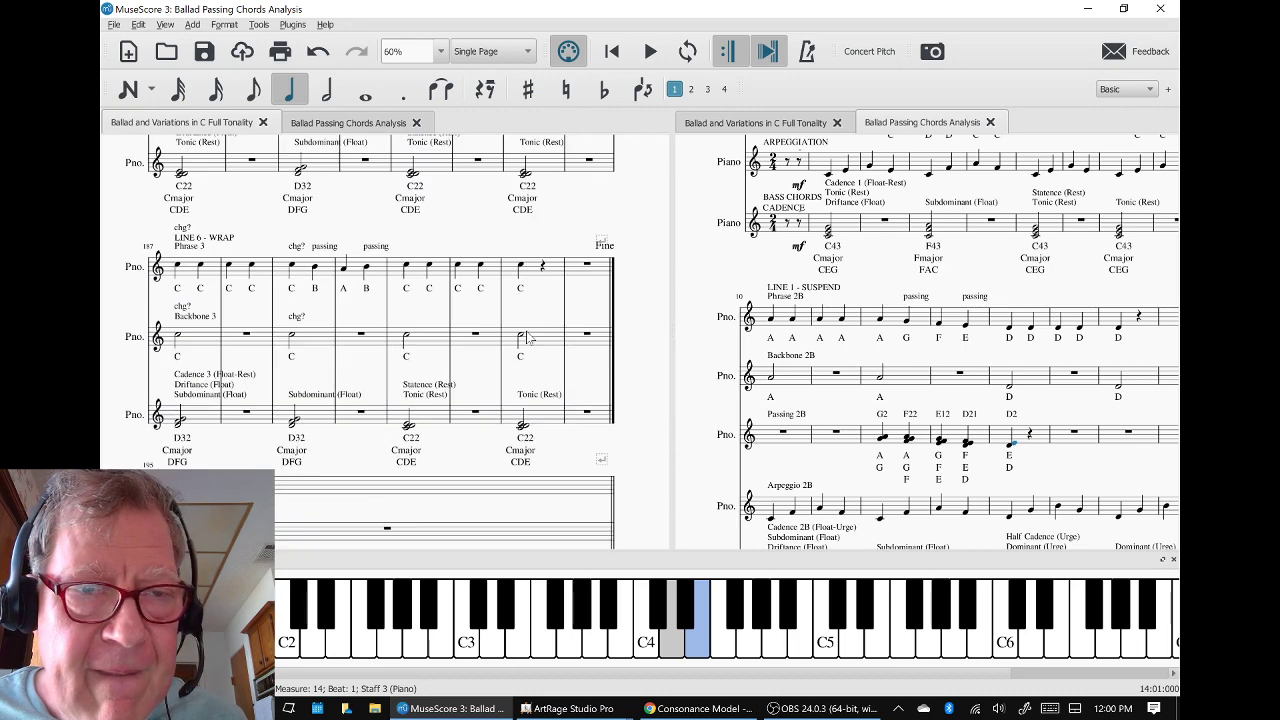
scroll(528, 338, down, 3)
scroll(528, 338, down, 3)
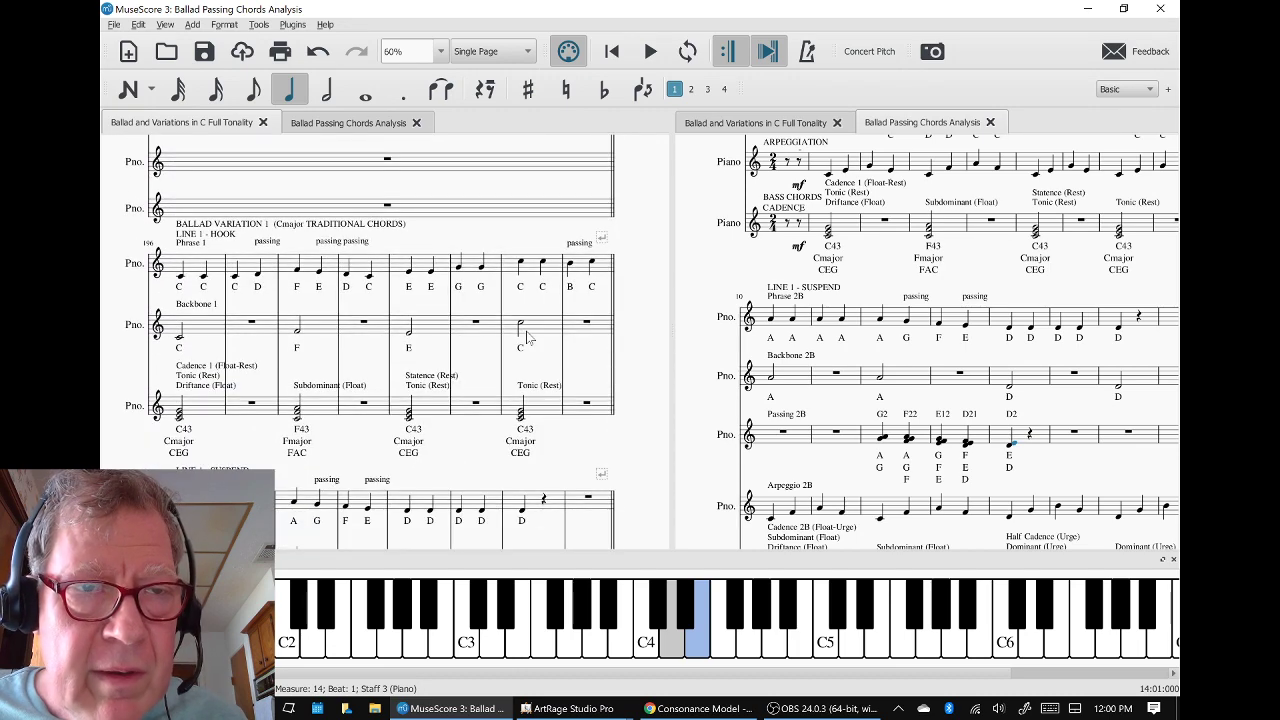
scroll(528, 338, down, 1)
scroll(790, 266, up, 5)
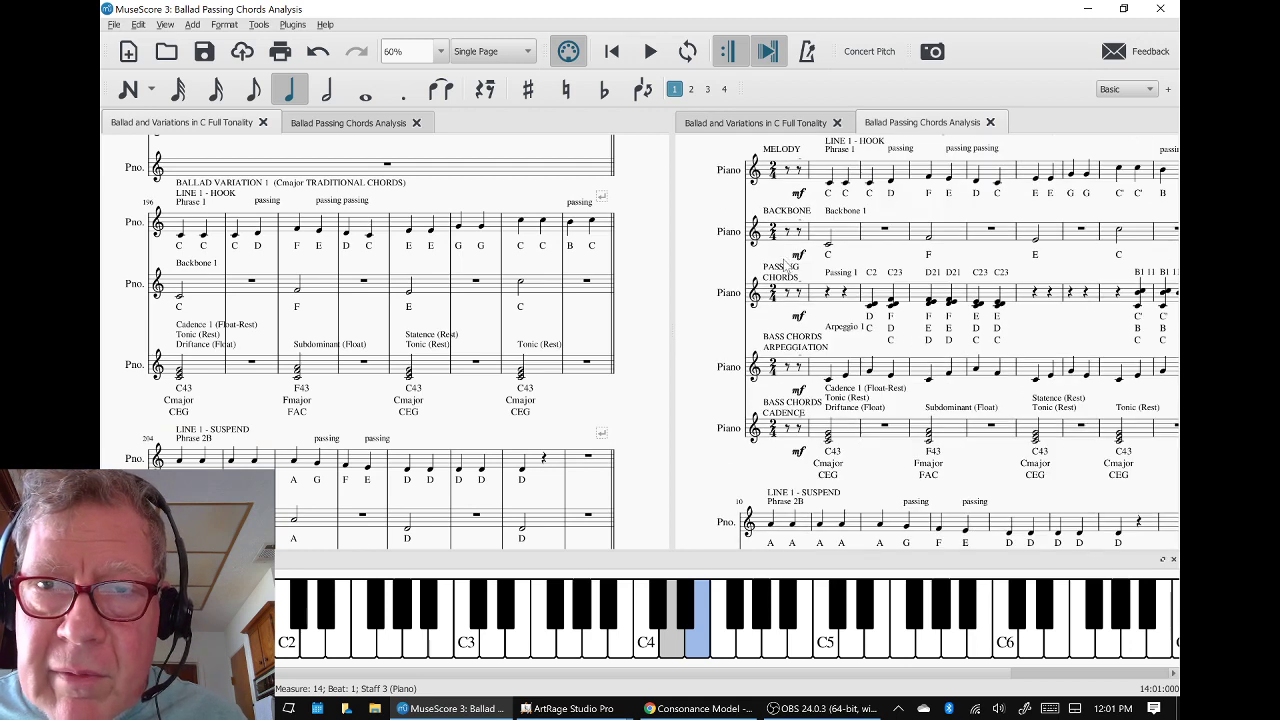
scroll(786, 268, up, 2)
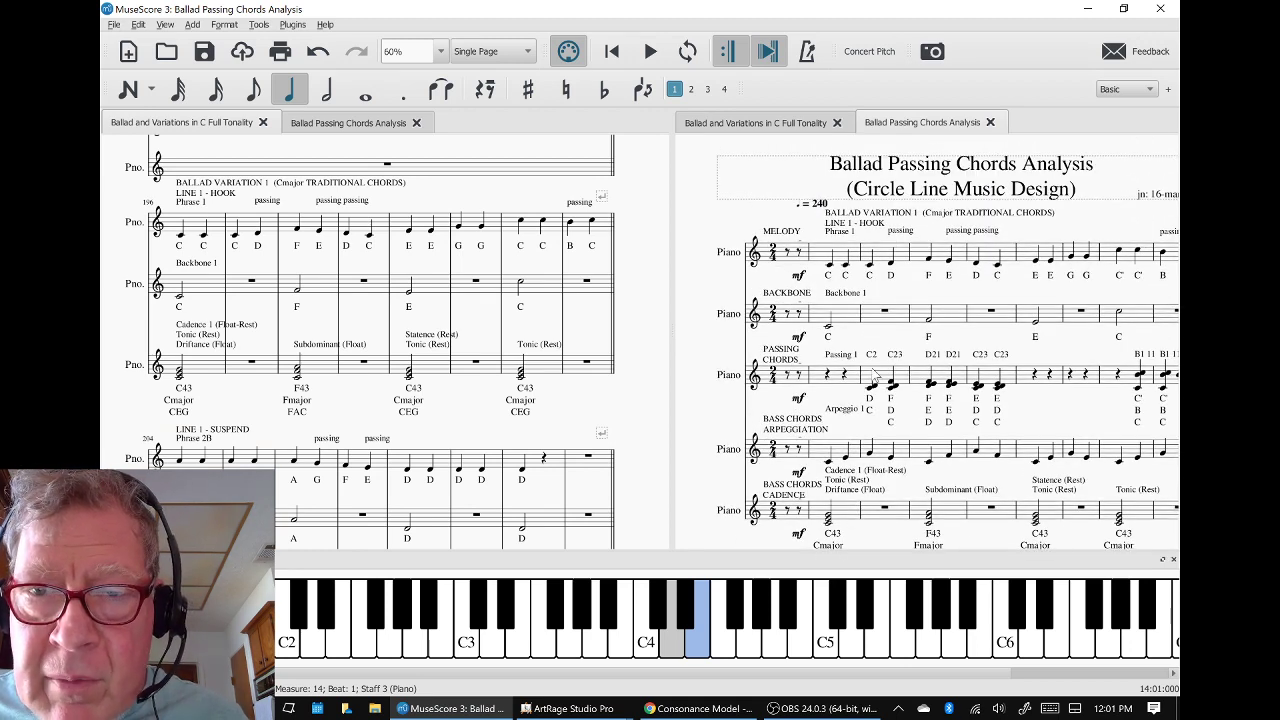
Audition the measure-4 chords and Passing 2B's E12, D21 and G2, then switch to the Consonance Model sheet
click(931, 385)
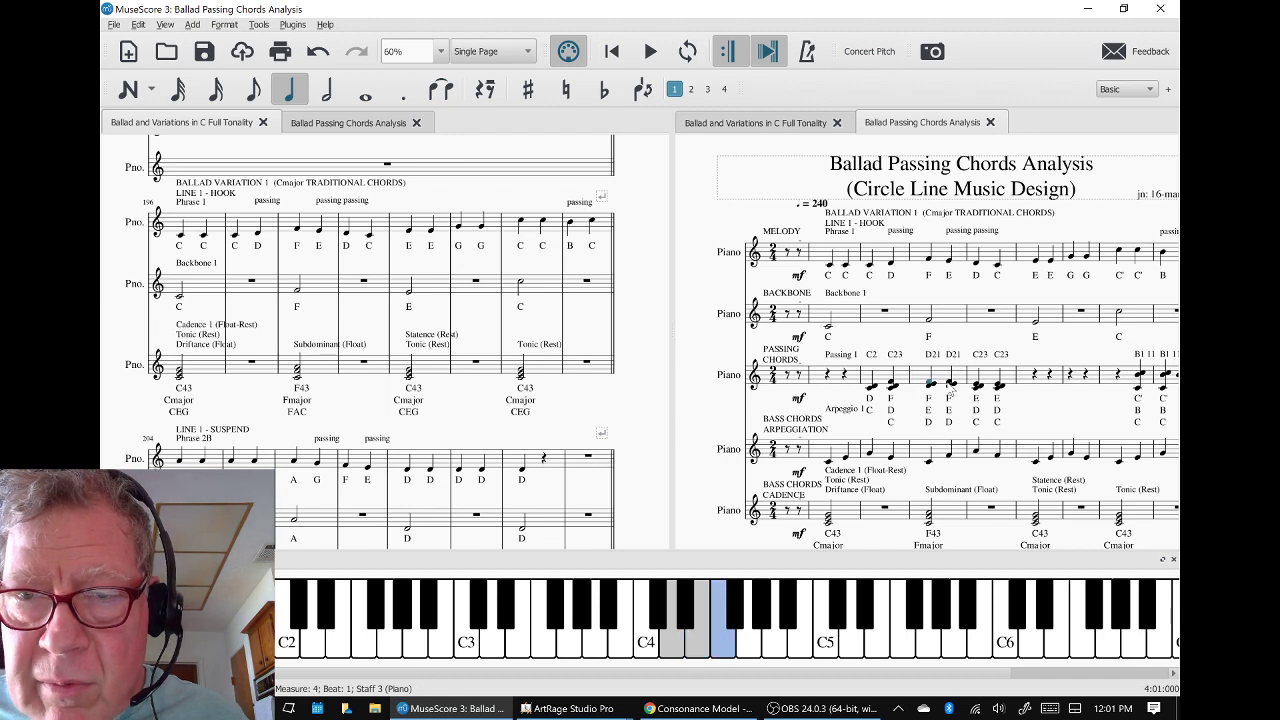
click(952, 387)
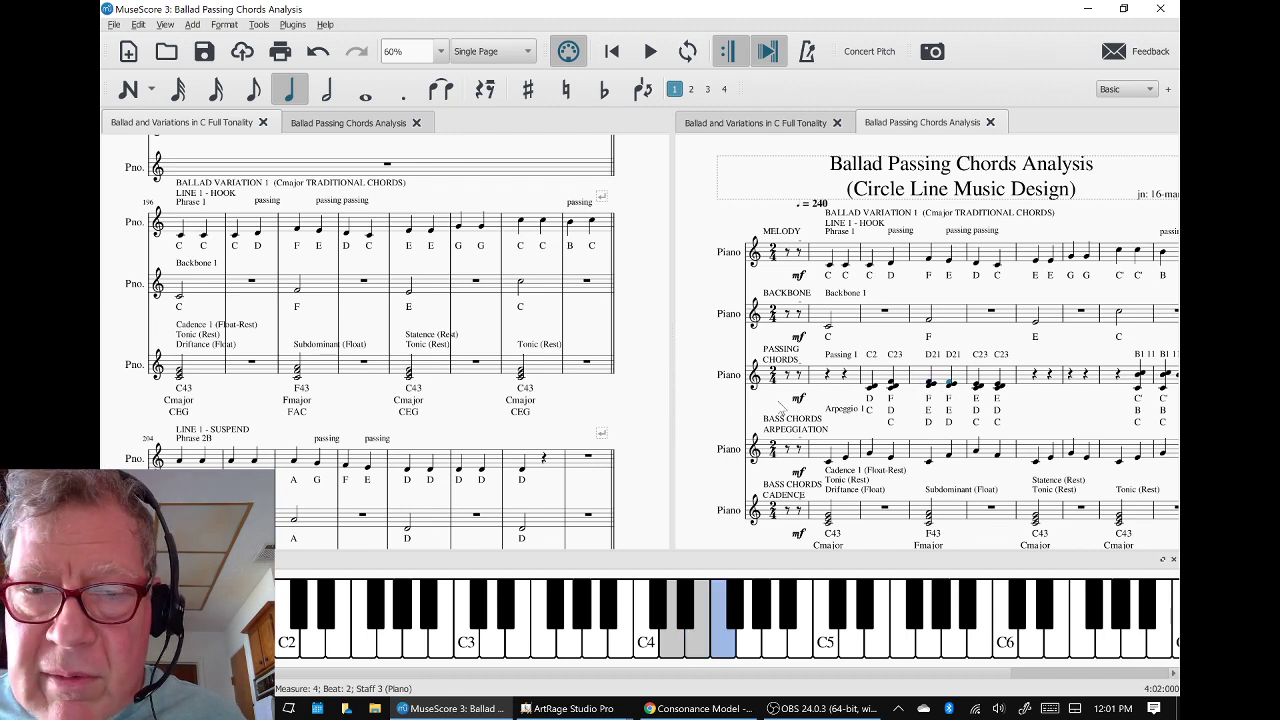
drag(776, 404, 749, 145)
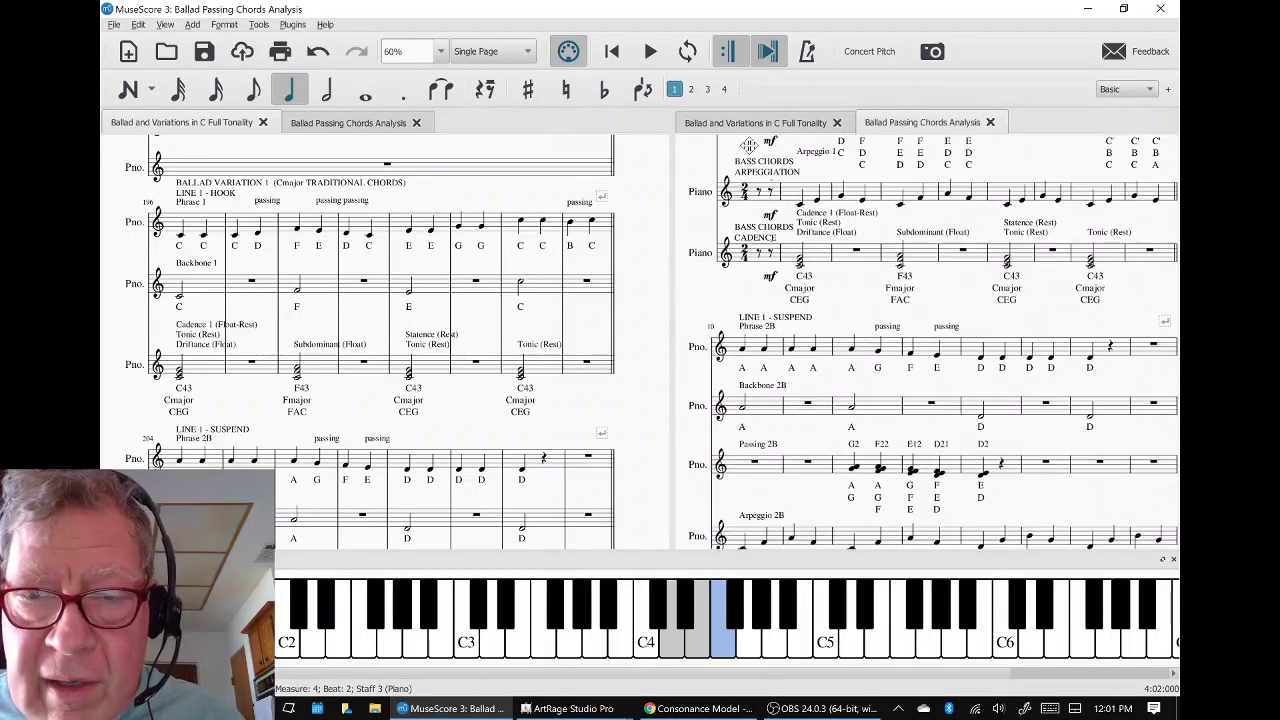
click(911, 472)
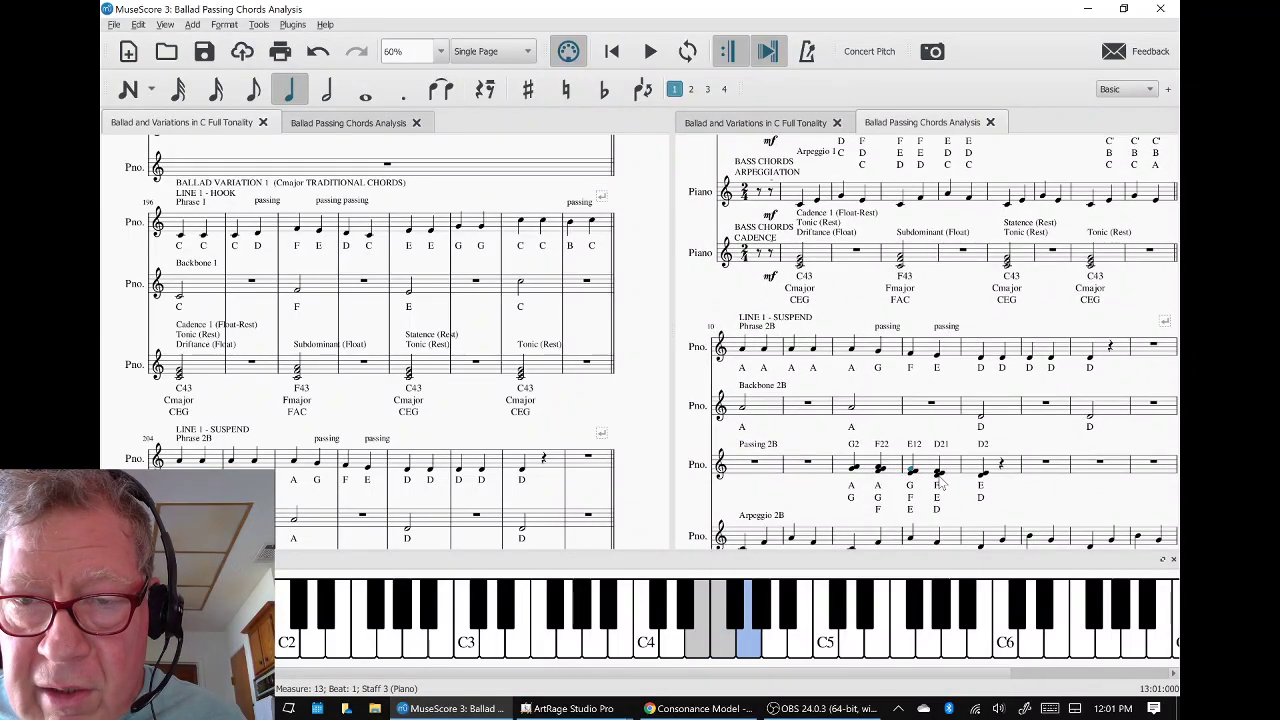
click(940, 480)
click(854, 445)
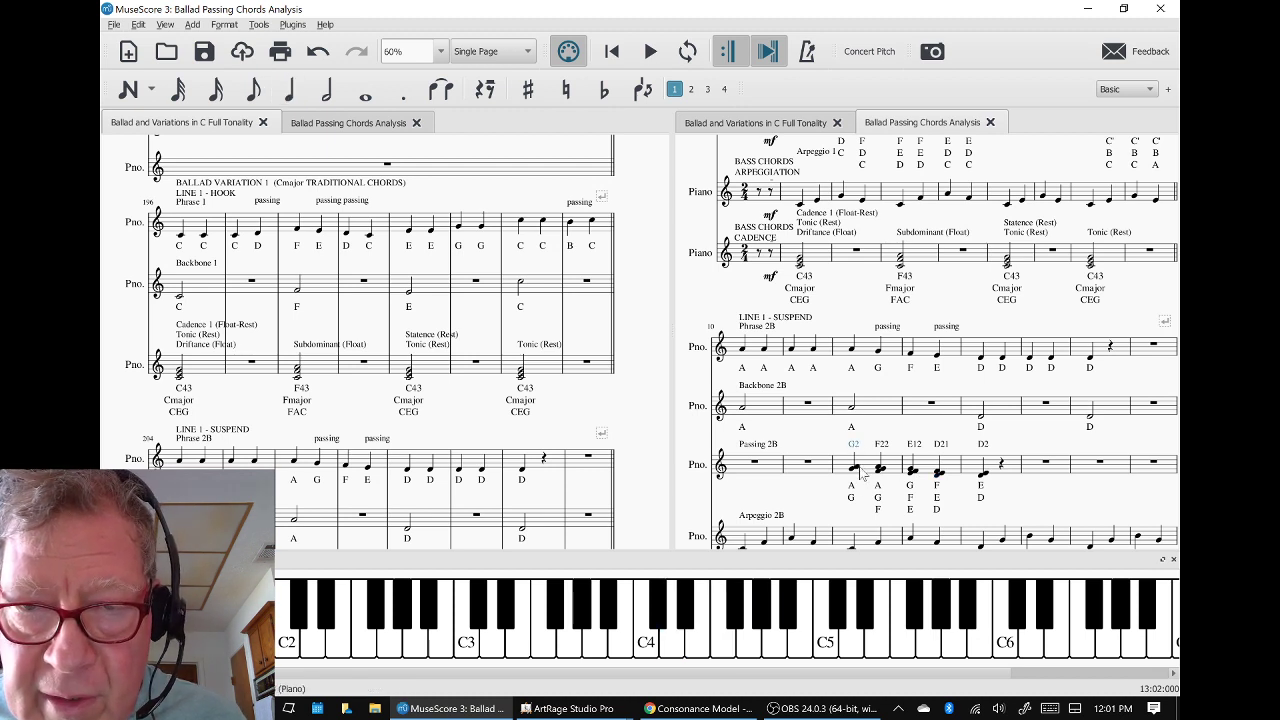
click(862, 474)
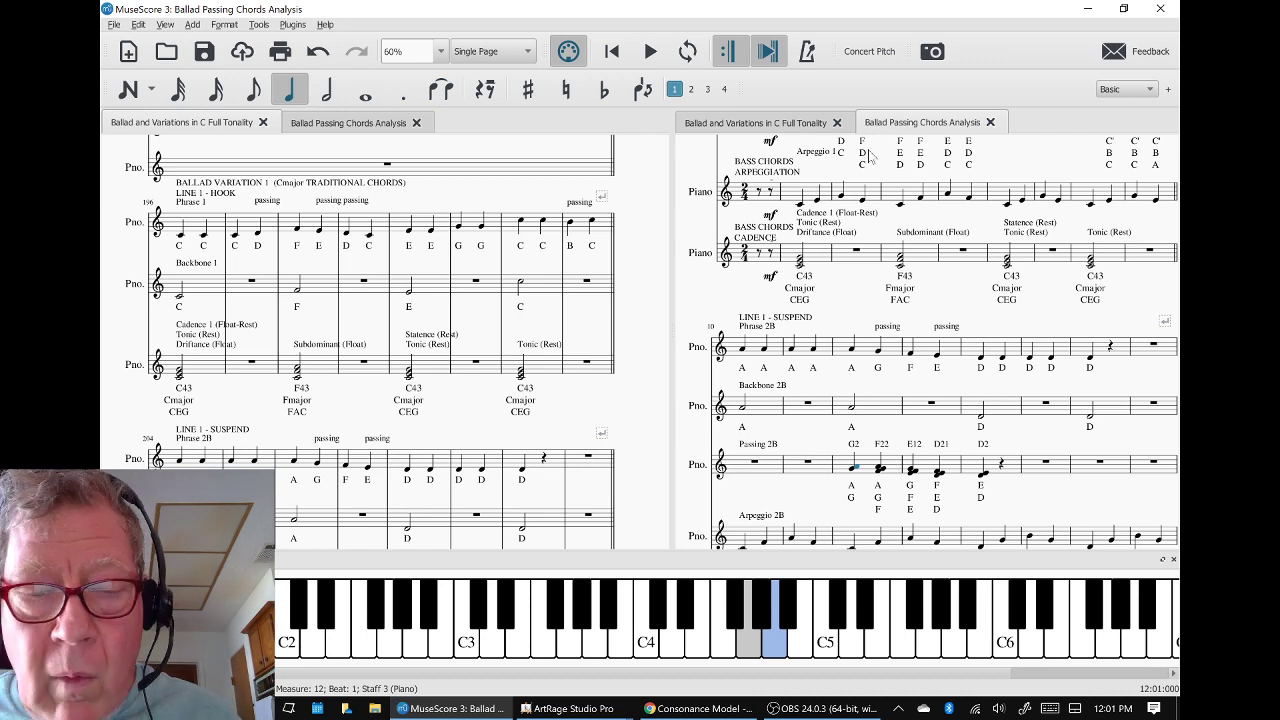
key(alt+Tab)
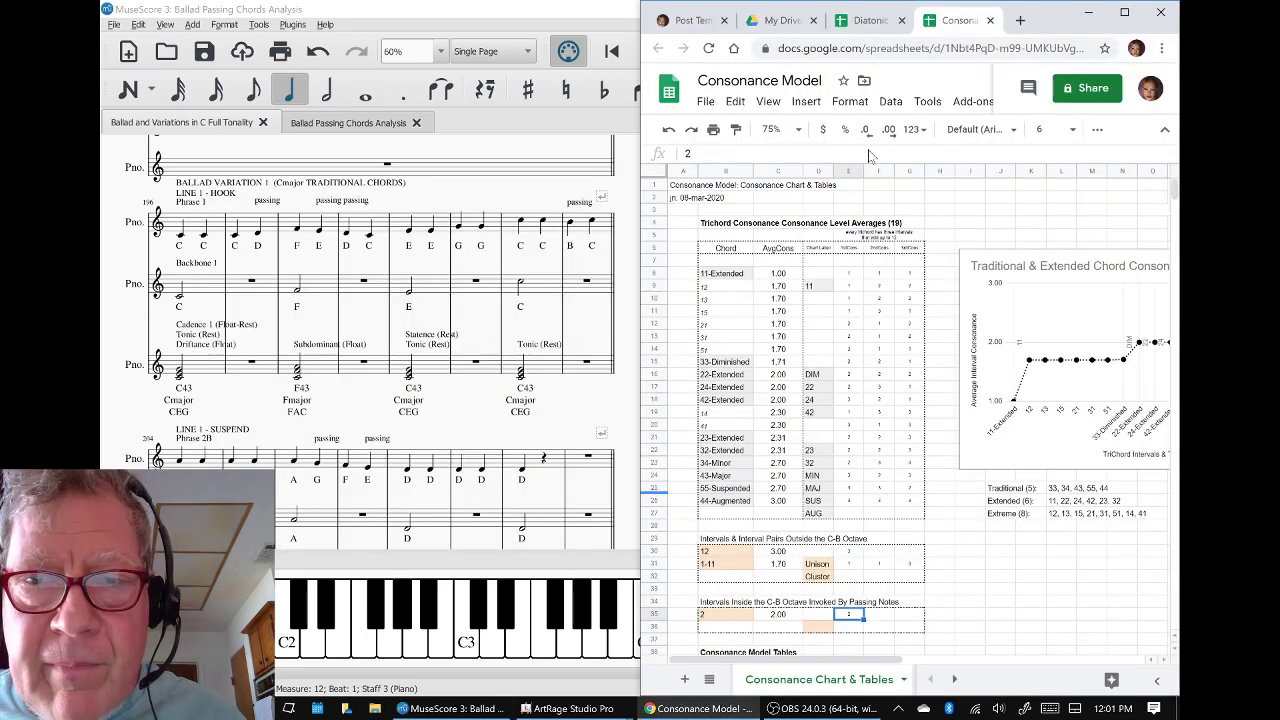
Confirm AvgCons 1.70 for chords 21 and 12 and 2.31 for 23-Extended, then return to MuseScore
click(706, 325)
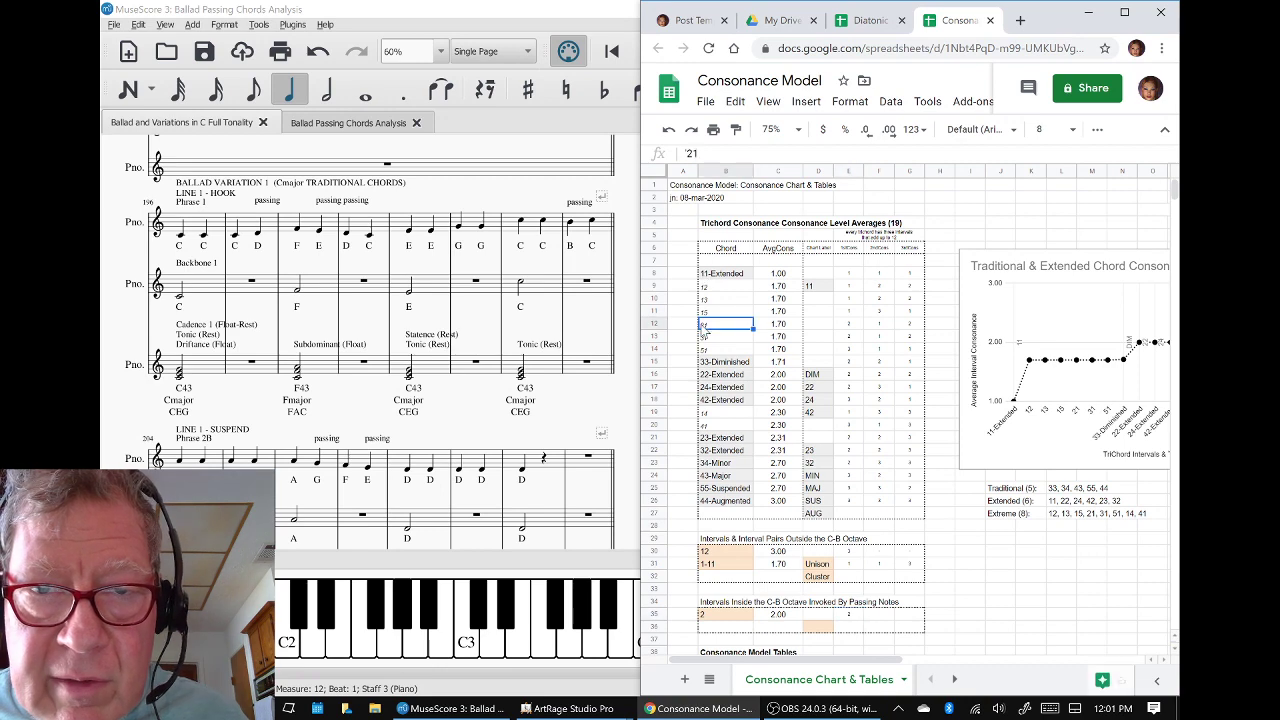
click(706, 288)
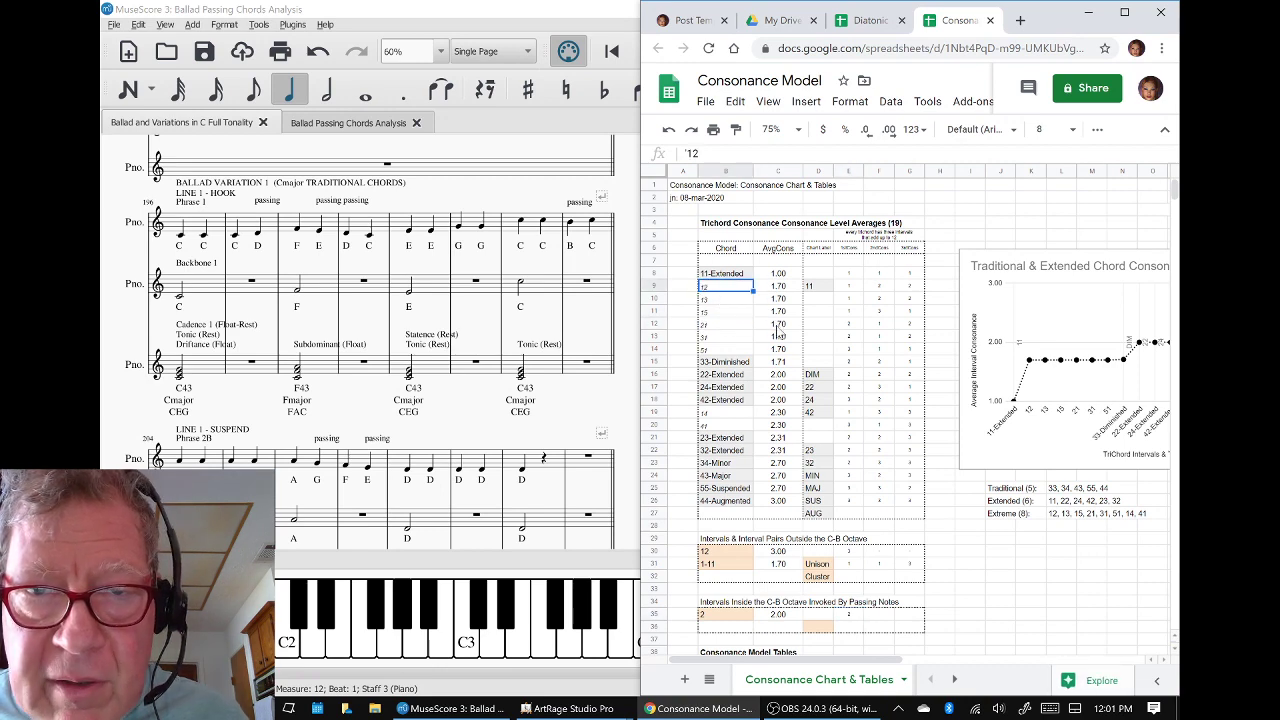
click(778, 325)
click(778, 287)
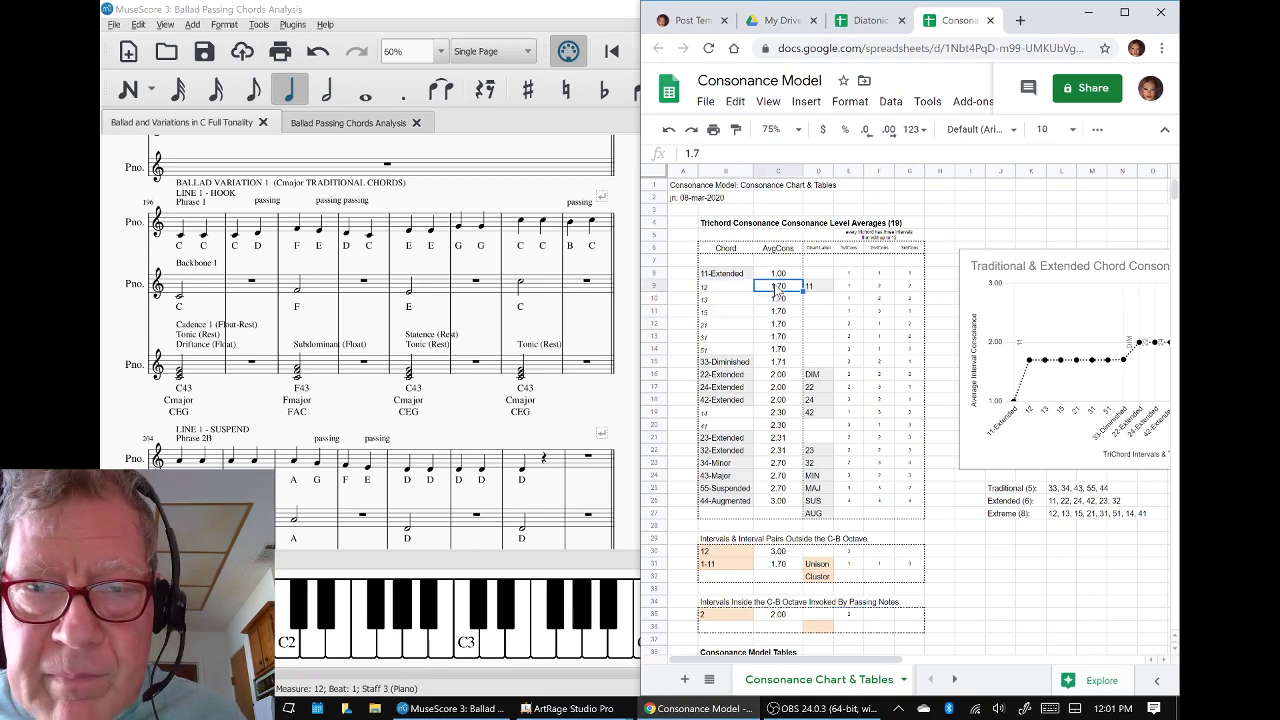
click(778, 438)
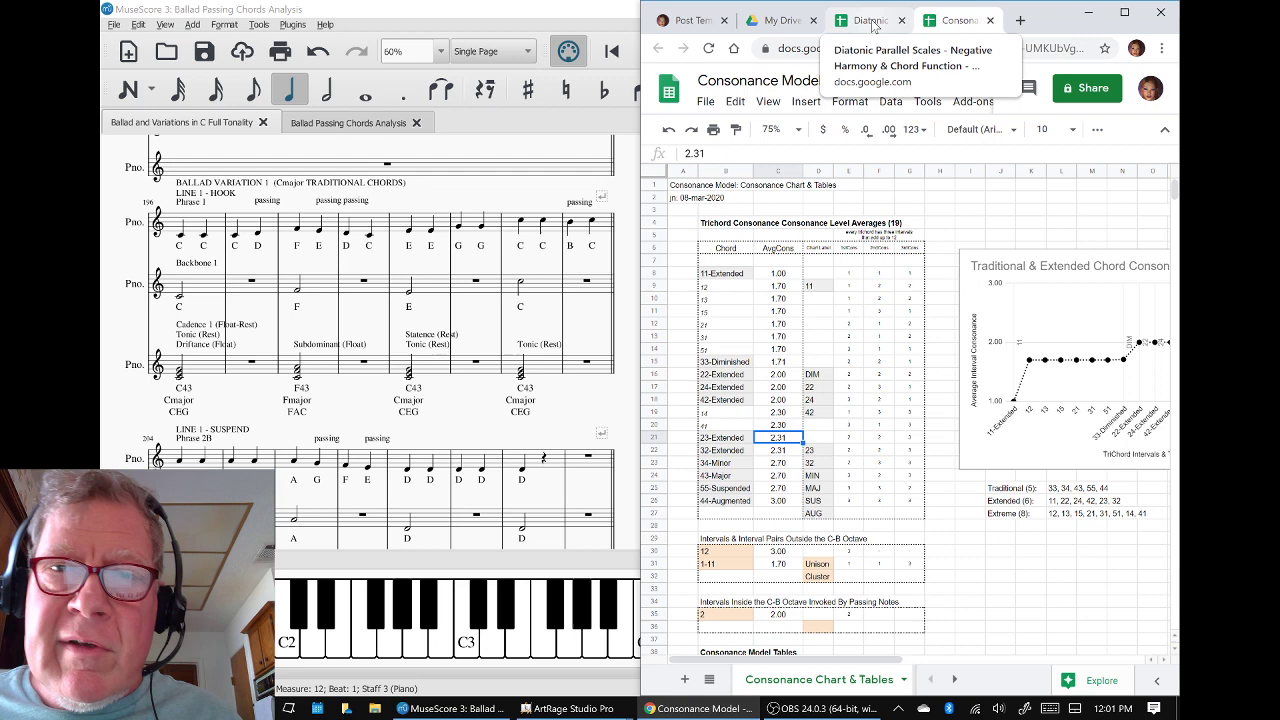
click(622, 10)
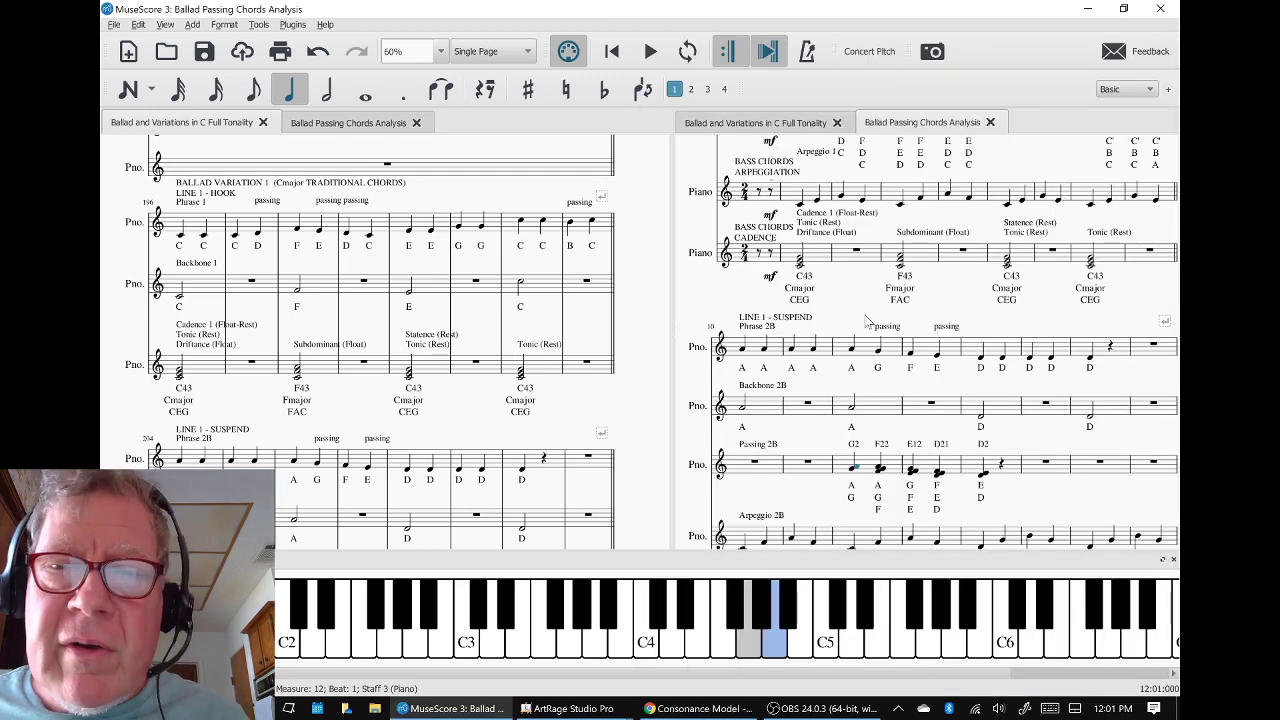
Play back the first passing-chords measure of Variation 1 (C2, C23, D21)
scroll(868, 320, down, 1)
scroll(868, 320, up, 1)
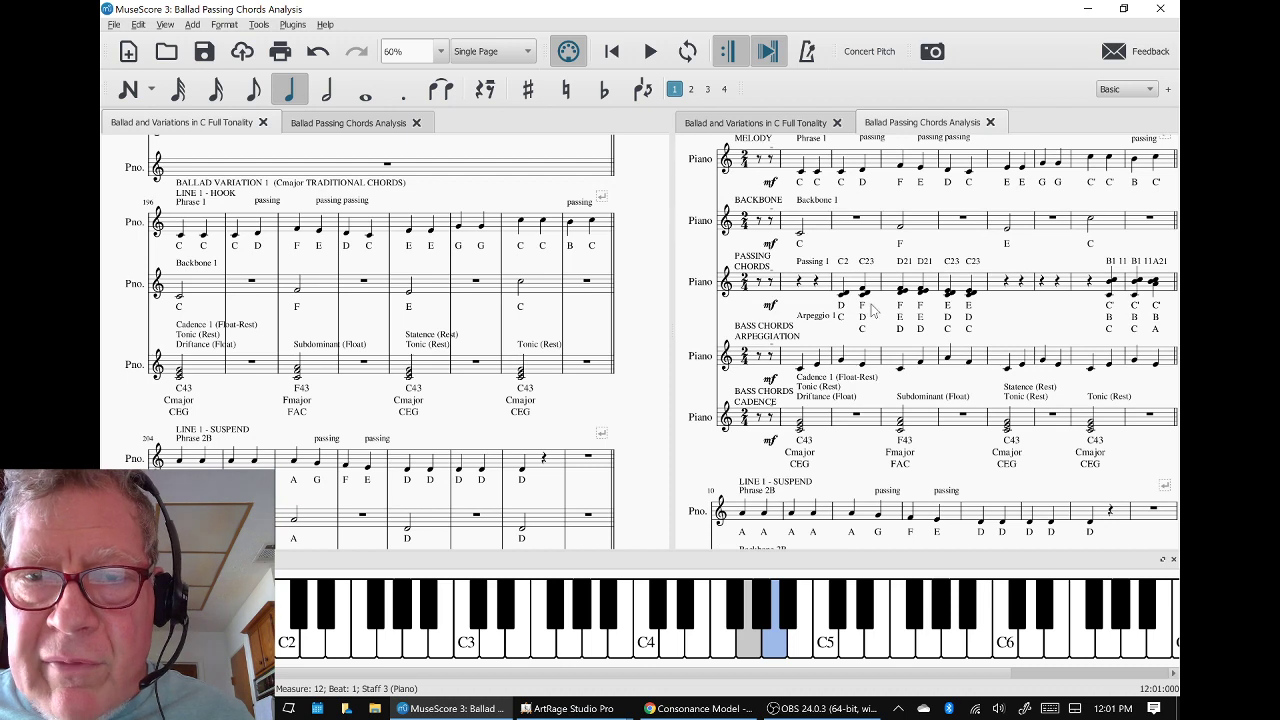
click(849, 289)
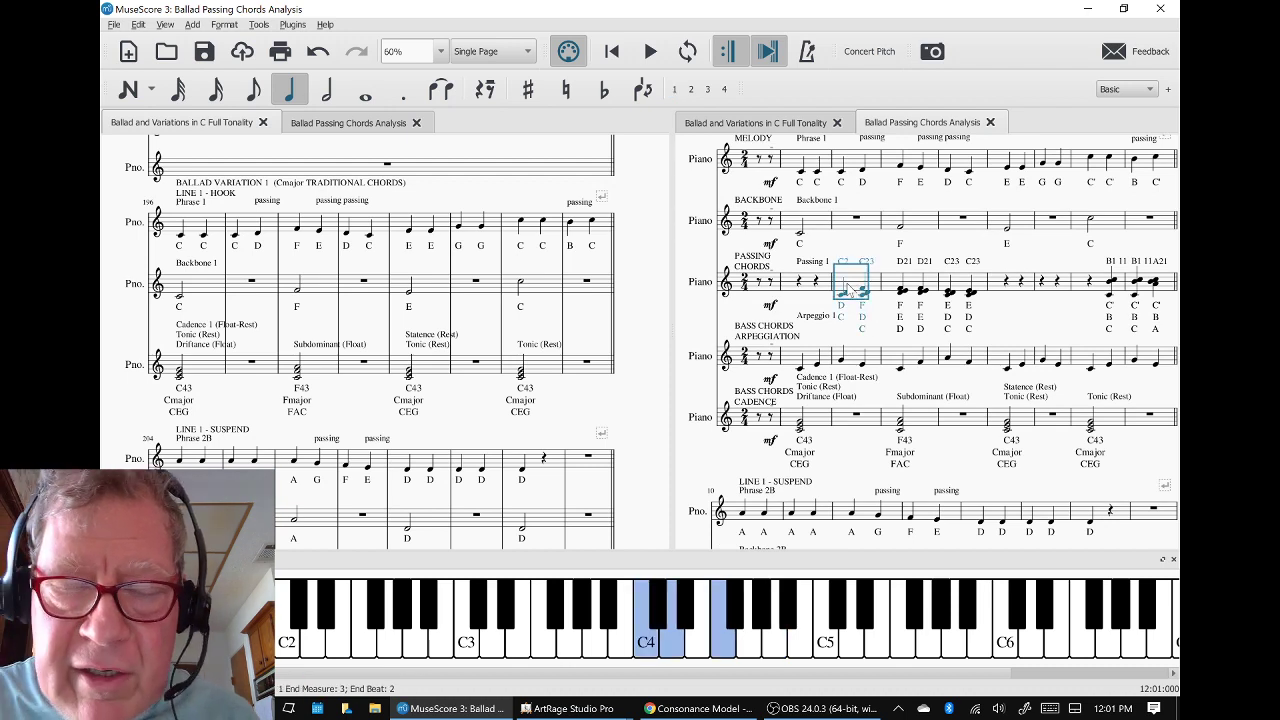
key(space)
key(space)
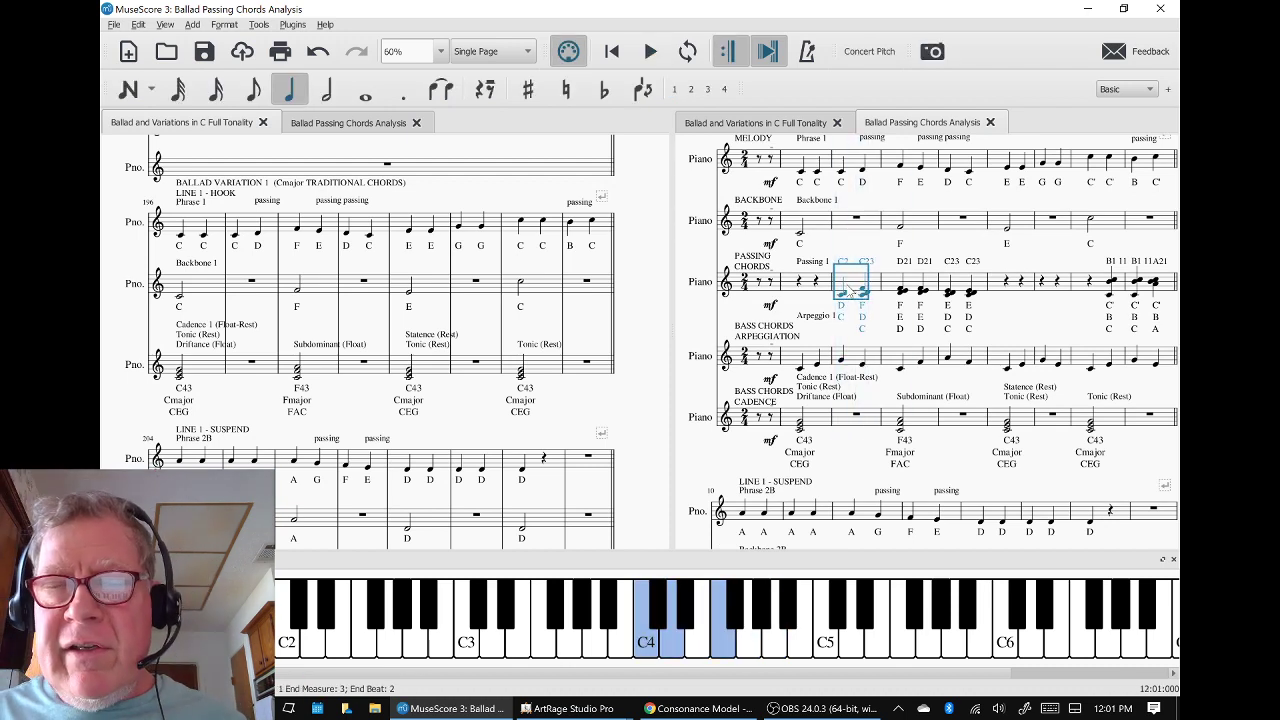
Select the matching bass arpeggiation and cadence measures beneath the passing chords
scroll(849, 291, up, 2)
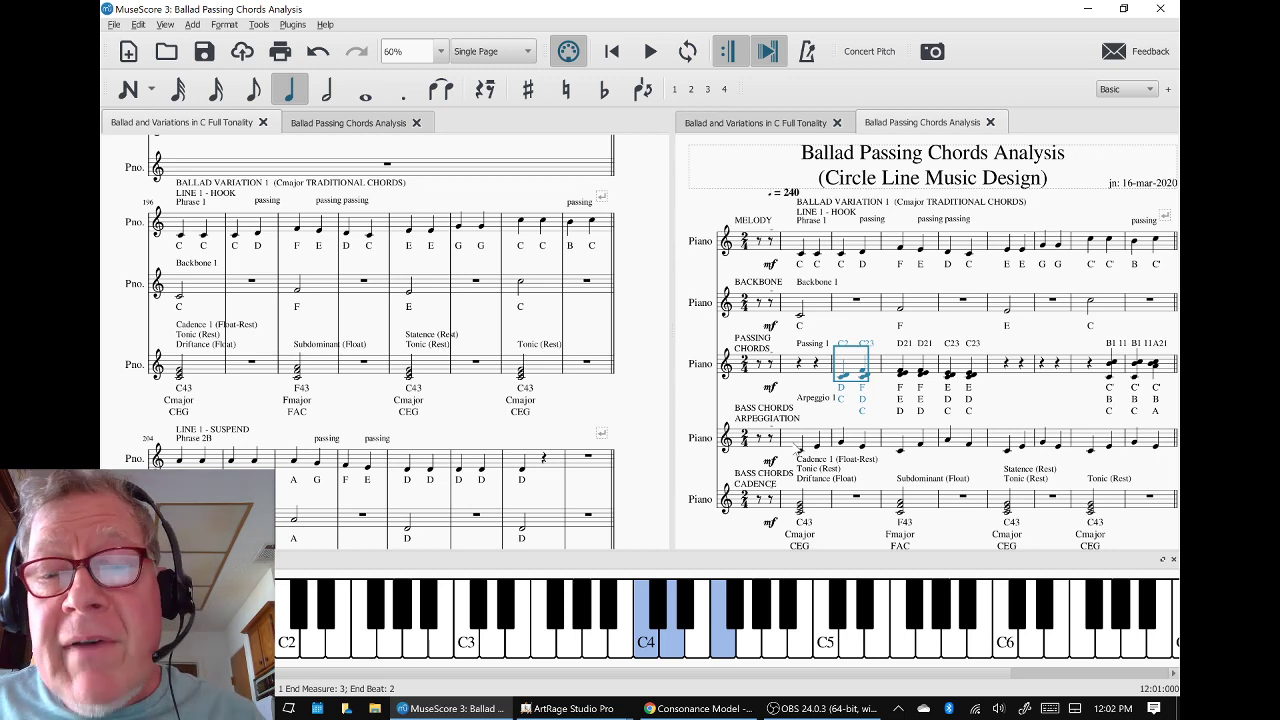
click(796, 446)
scroll(796, 446, down, 1)
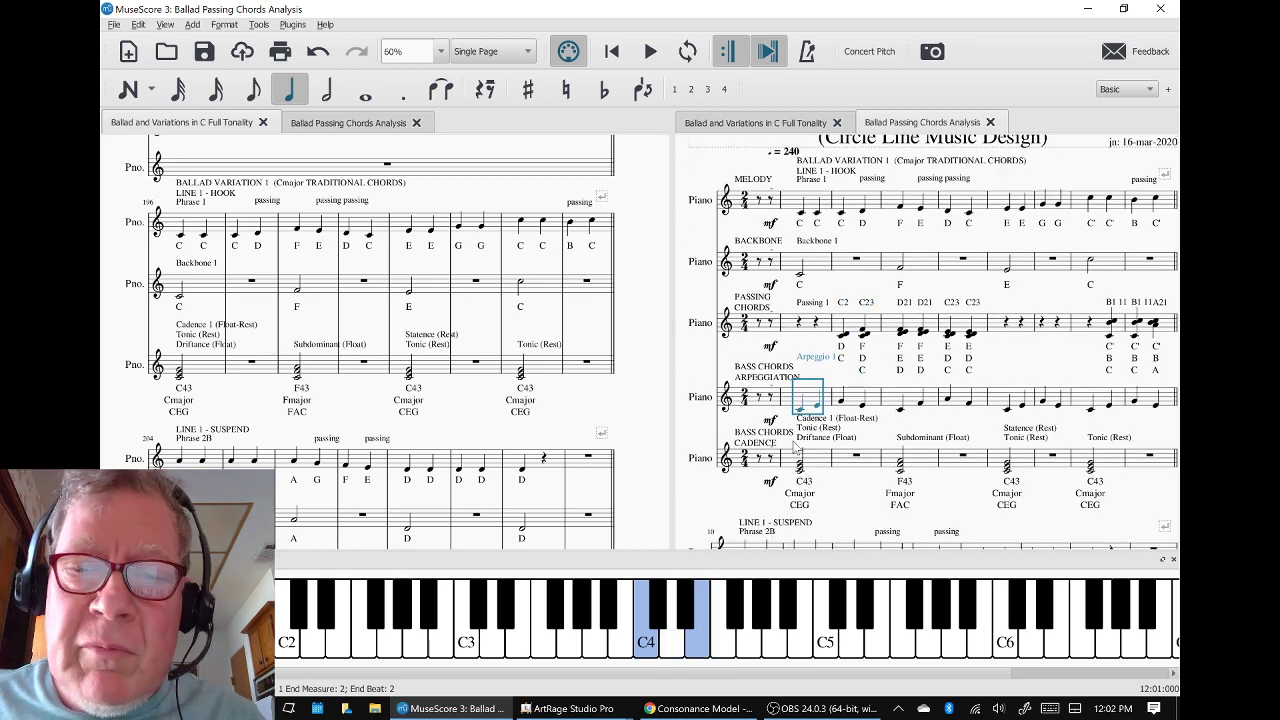
click(814, 466)
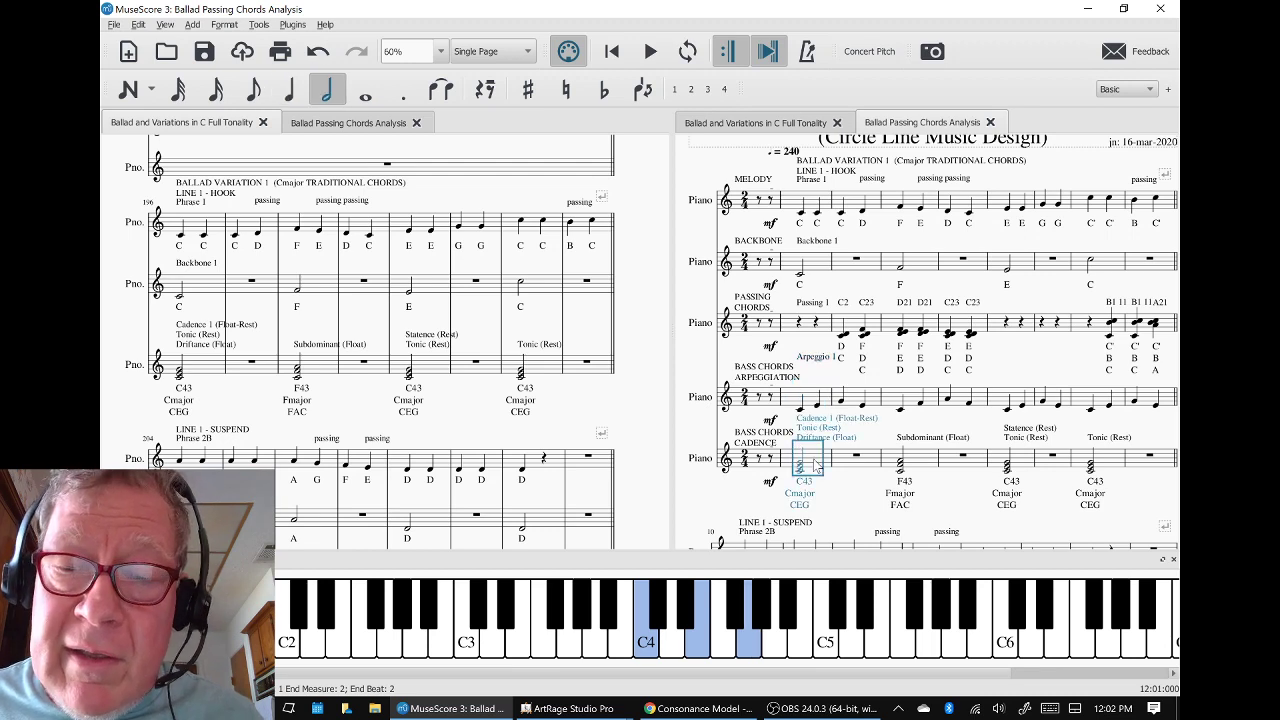
click(808, 400)
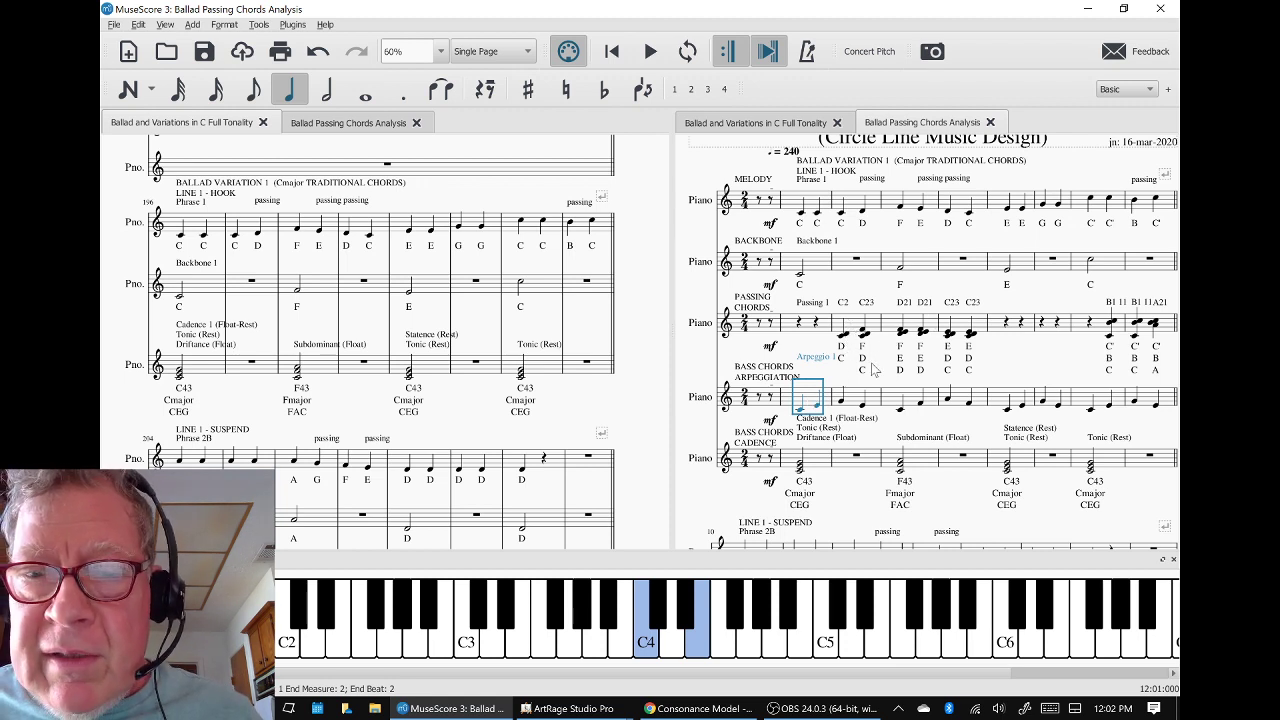
Switch to the ArtRage Energy Story sketch and undo the red wavy line on the top arc
key(alt+Tab)
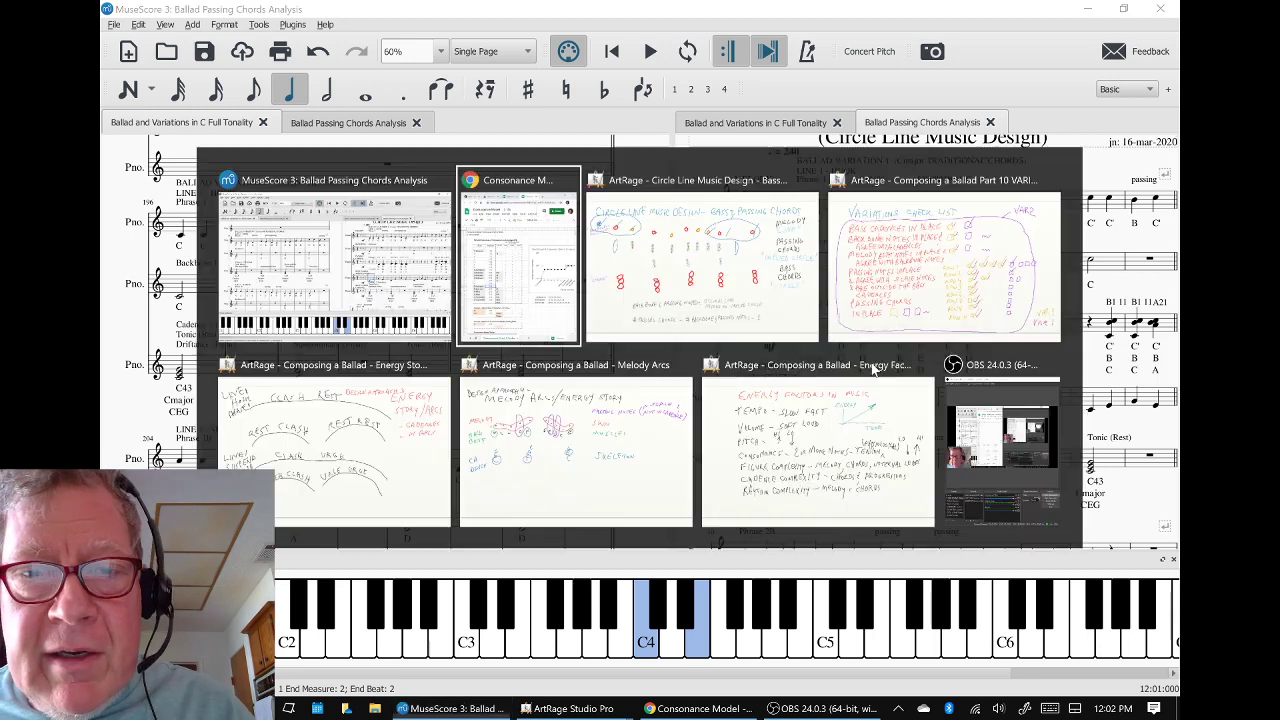
key(alt+Tab)
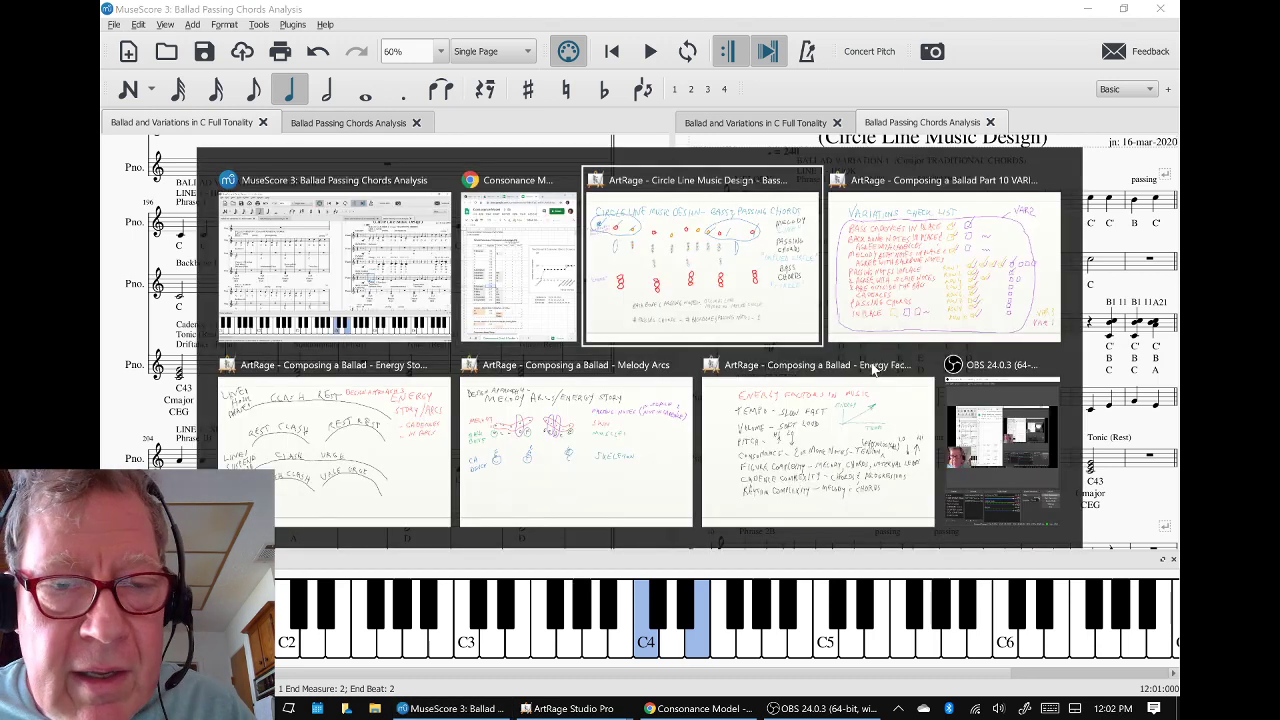
key(alt+Tab)
key(alt+Tab)
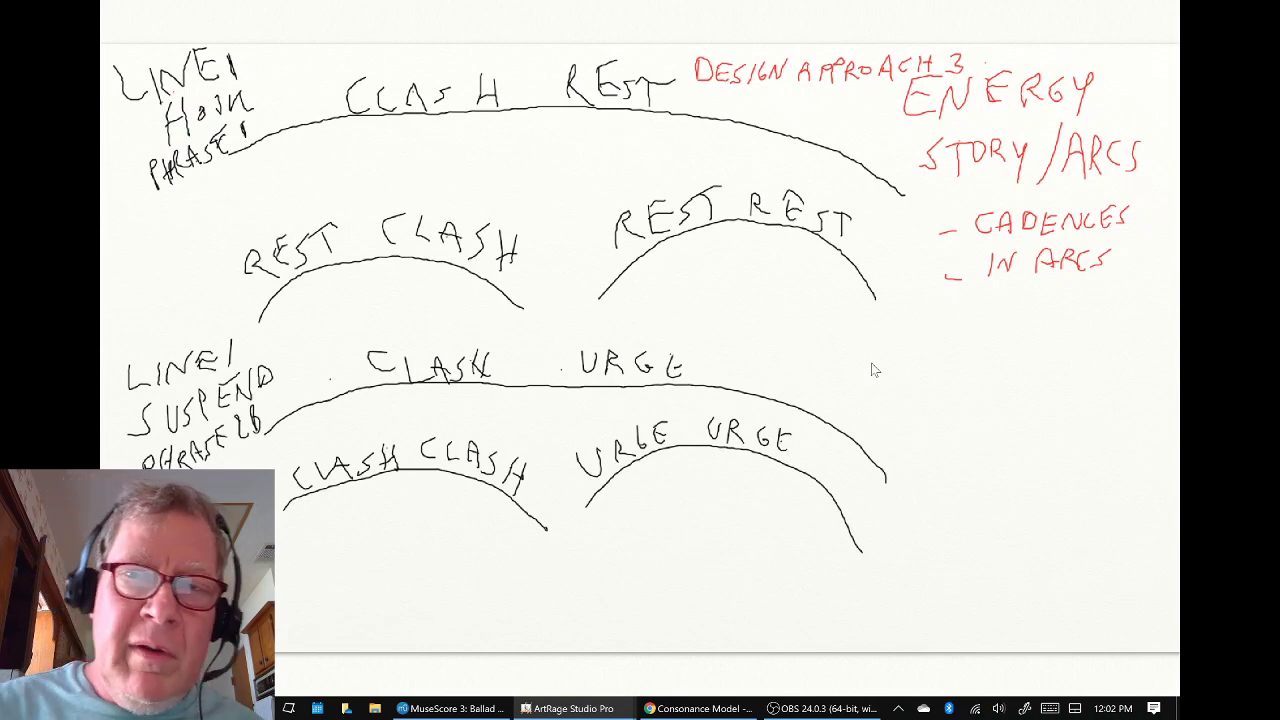
mouse_move(237, 177)
mouse_down()
mouse_move(500, 128)
mouse_move(703, 152)
mouse_up()
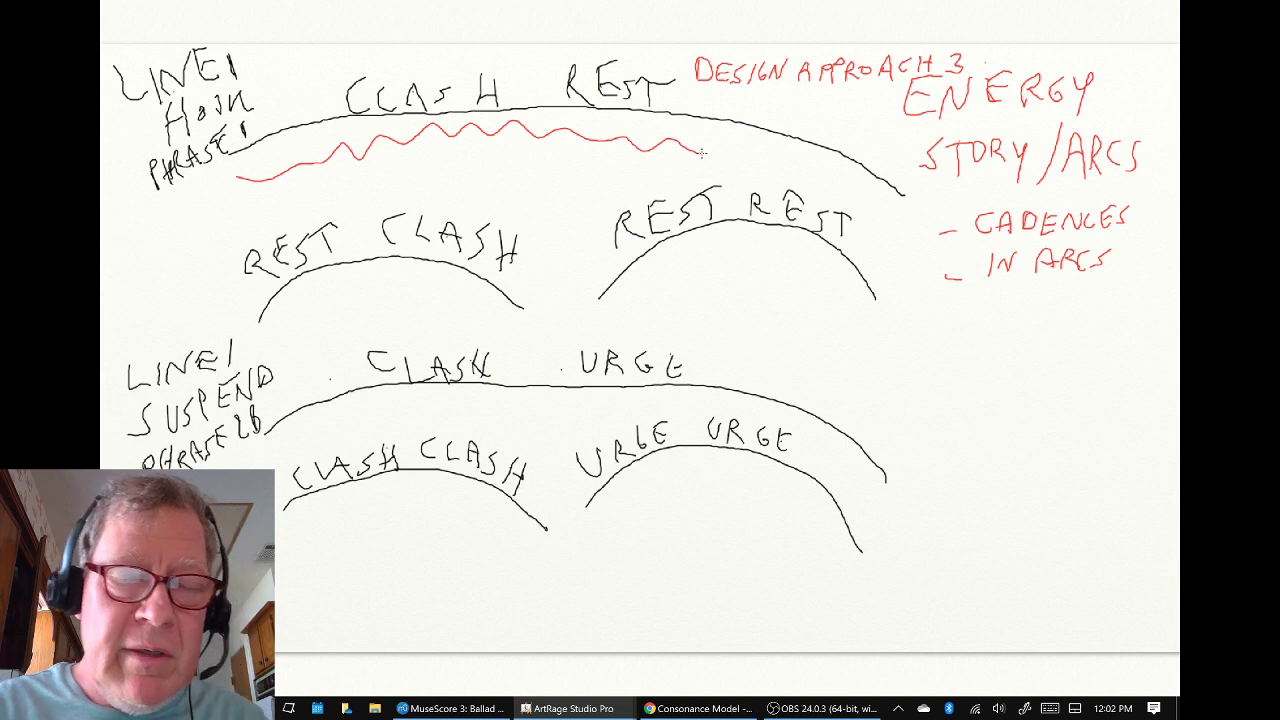
key(ctrl+z)
On the COMMENTARY layer, sketch blue waves along the CLASH and REST arcs, then undo them
key(Tab)
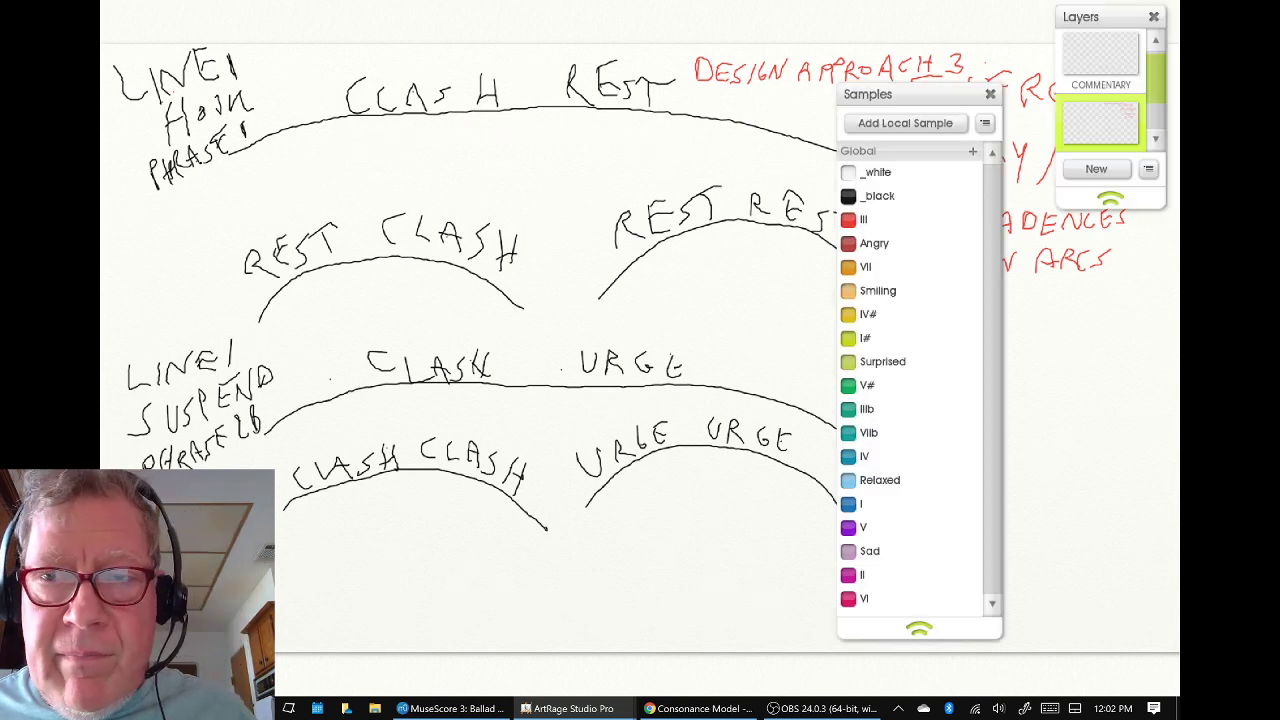
click(1118, 66)
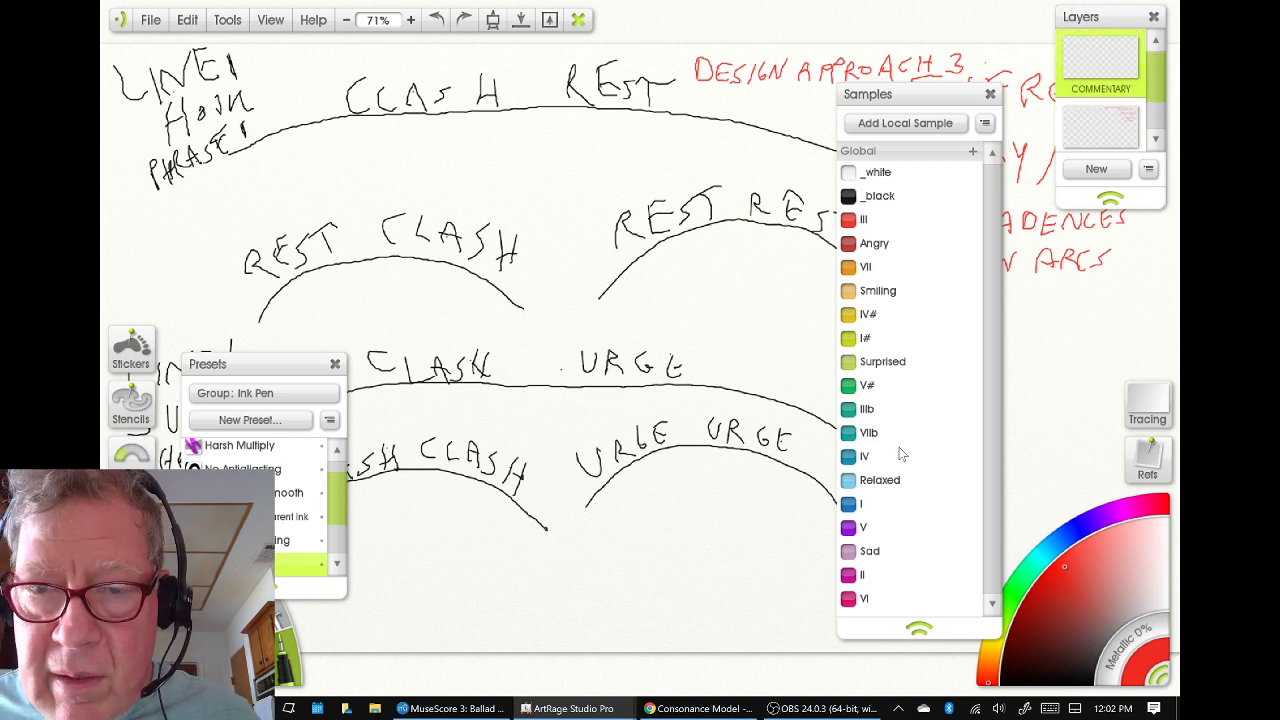
key(Tab)
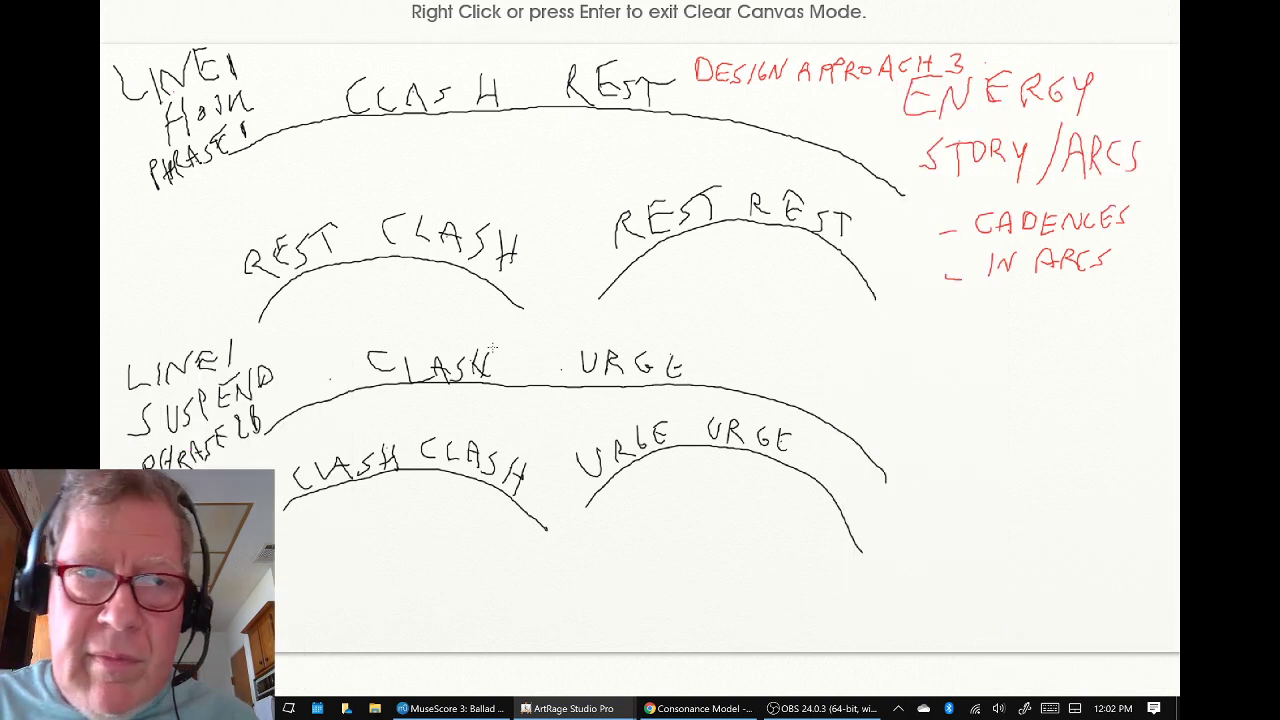
mouse_move(302, 140)
mouse_down()
mouse_move(536, 118)
mouse_move(760, 137)
mouse_up()
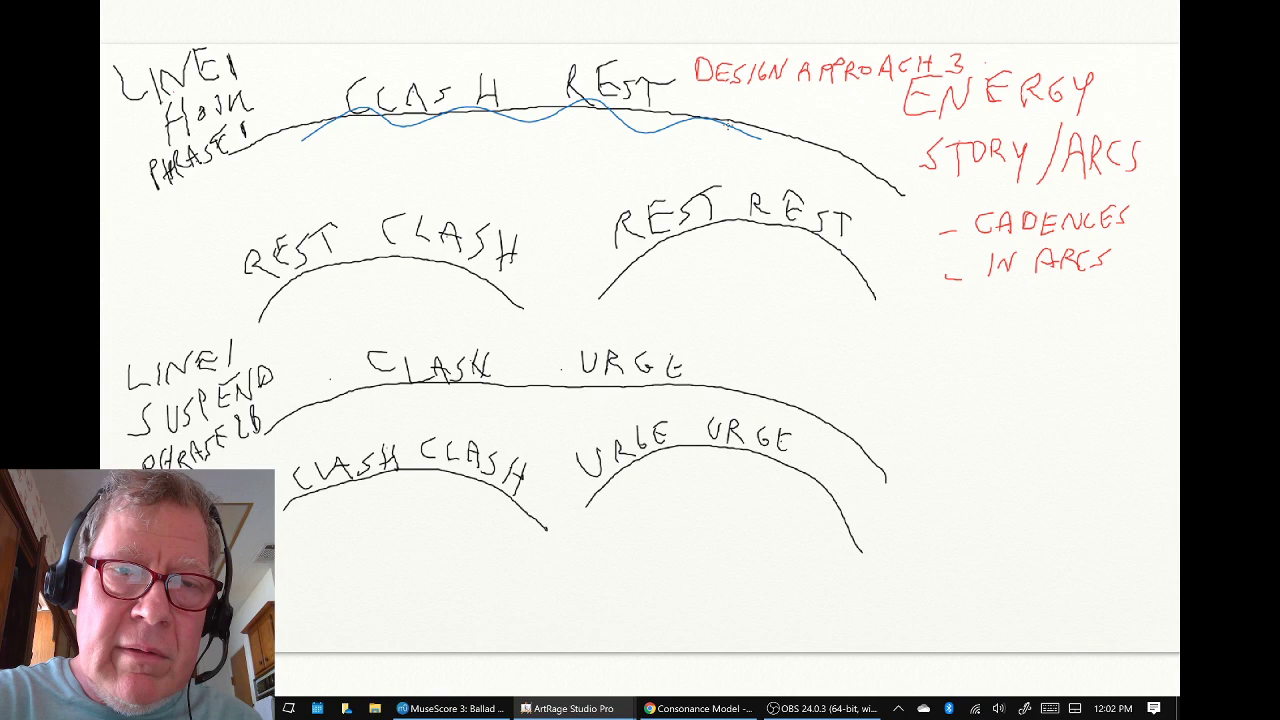
mouse_move(260, 320)
mouse_down()
mouse_move(378, 255)
mouse_move(440, 282)
mouse_up()
drag(596, 302, 688, 256)
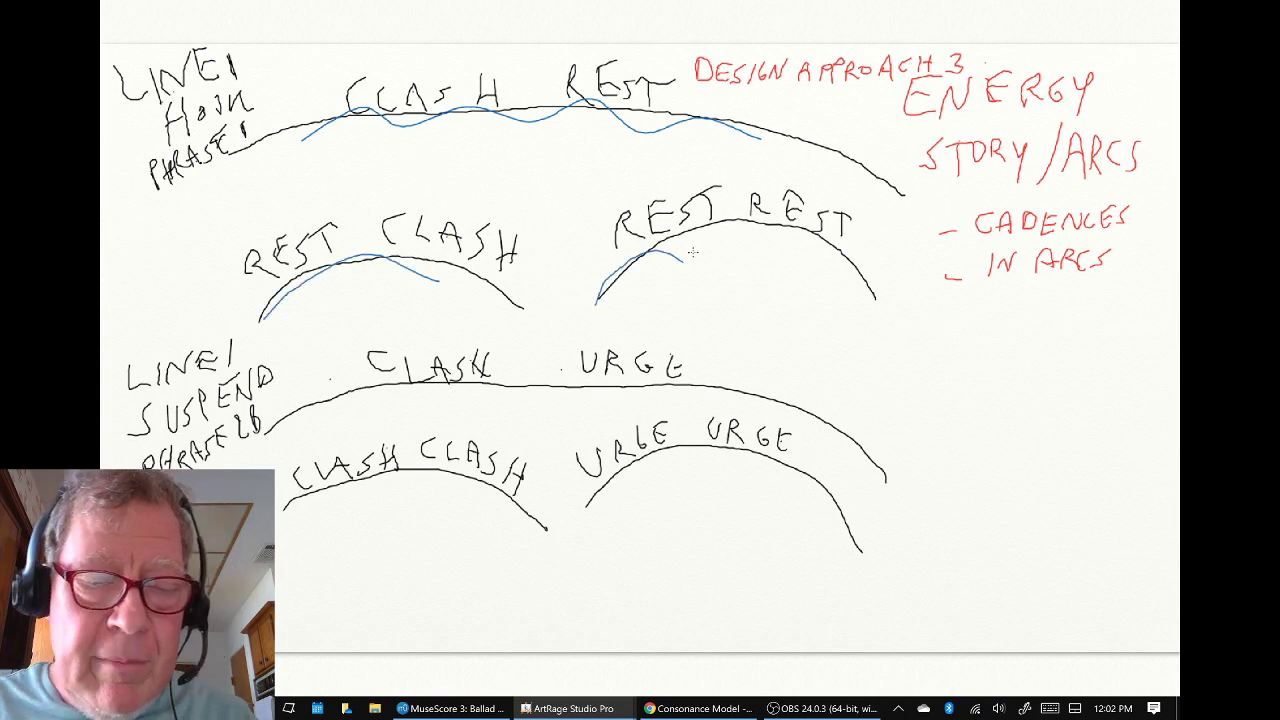
key(ctrl+z)
key(ctrl+z)
key(ctrl+z)
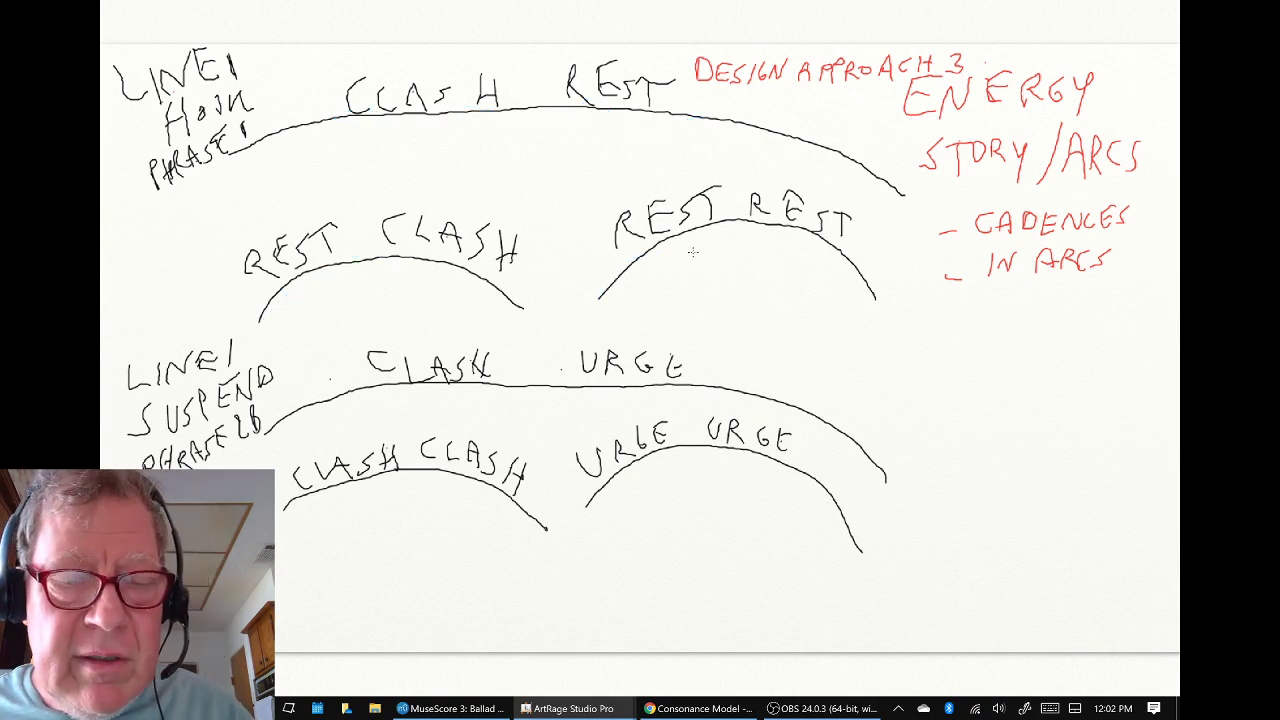
key(alt+Tab)
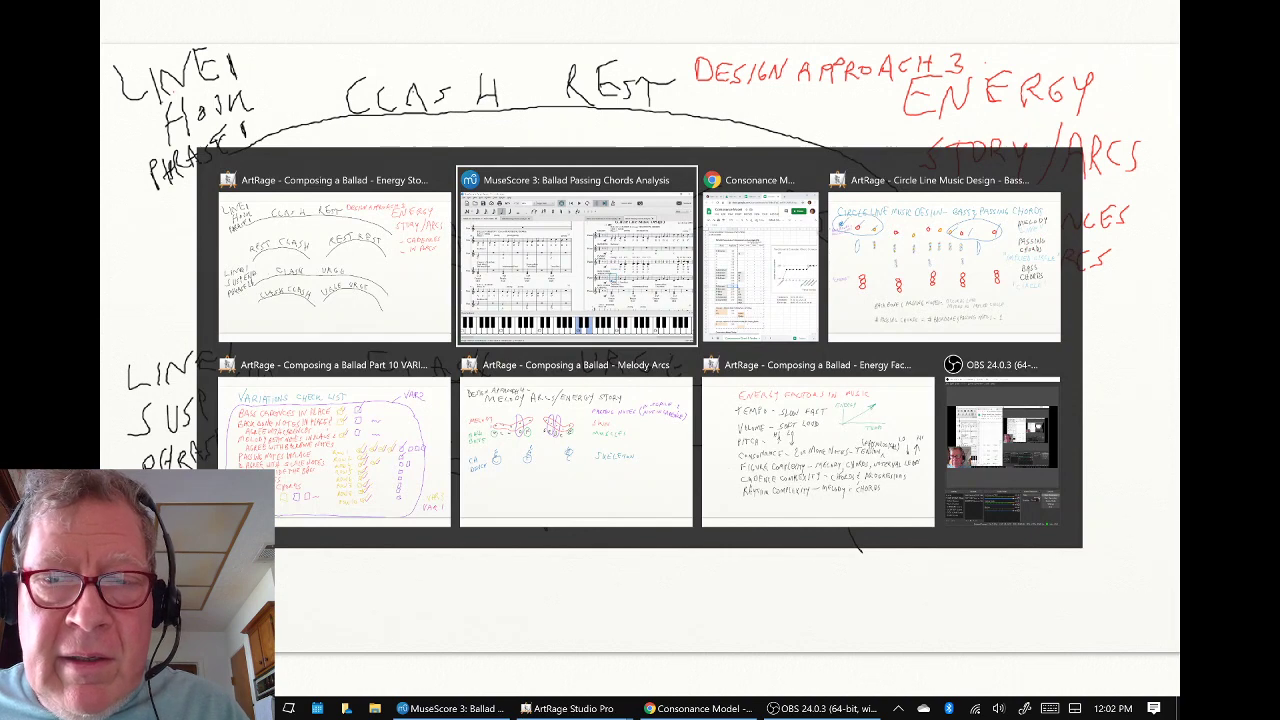
Switch from ArtRage to the Ballad Passing Chords Analysis score in MuseScore 3
key(Tab)
key(Tab)
key(Tab)
key(Tab)
key(Tab)
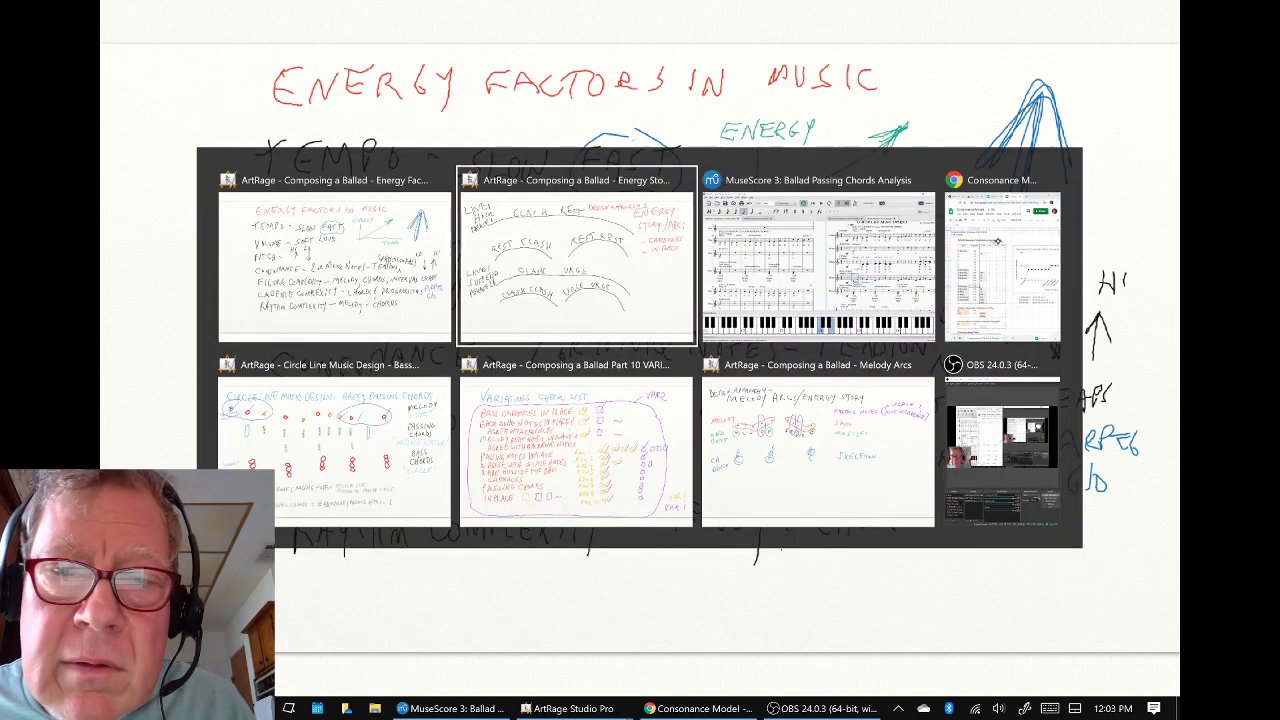
key(alt+Tab)
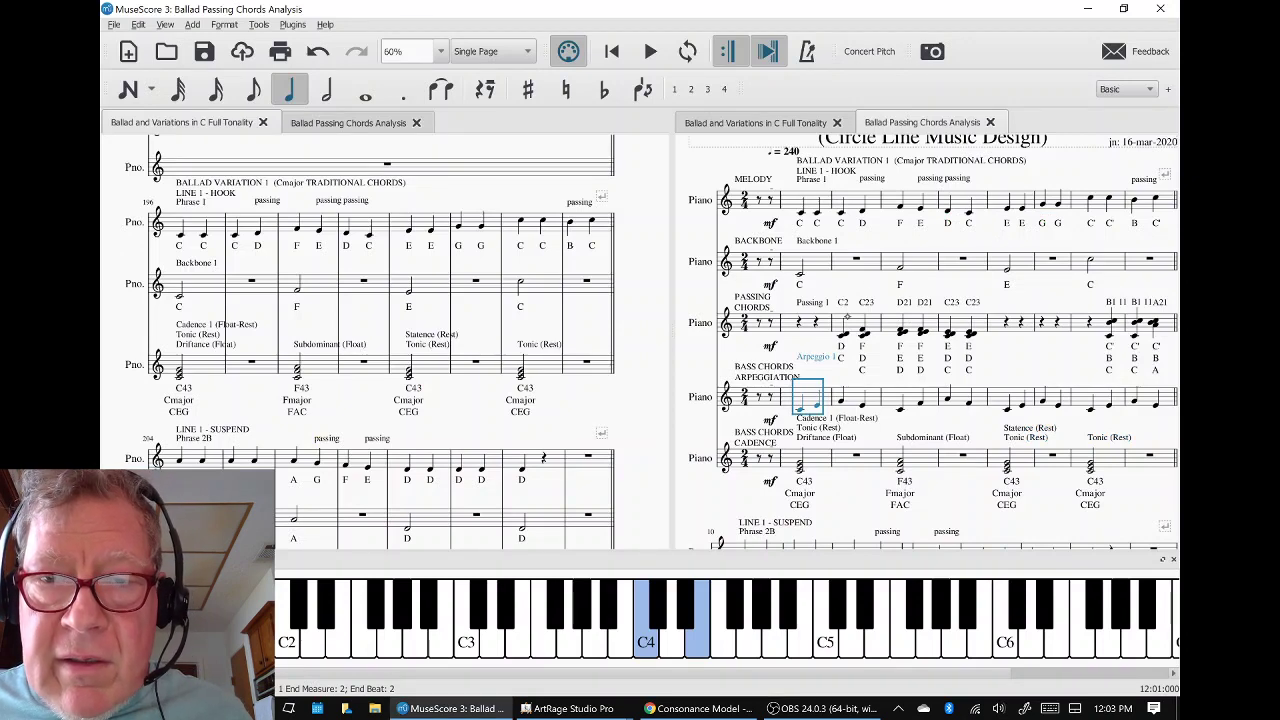
click(849, 318)
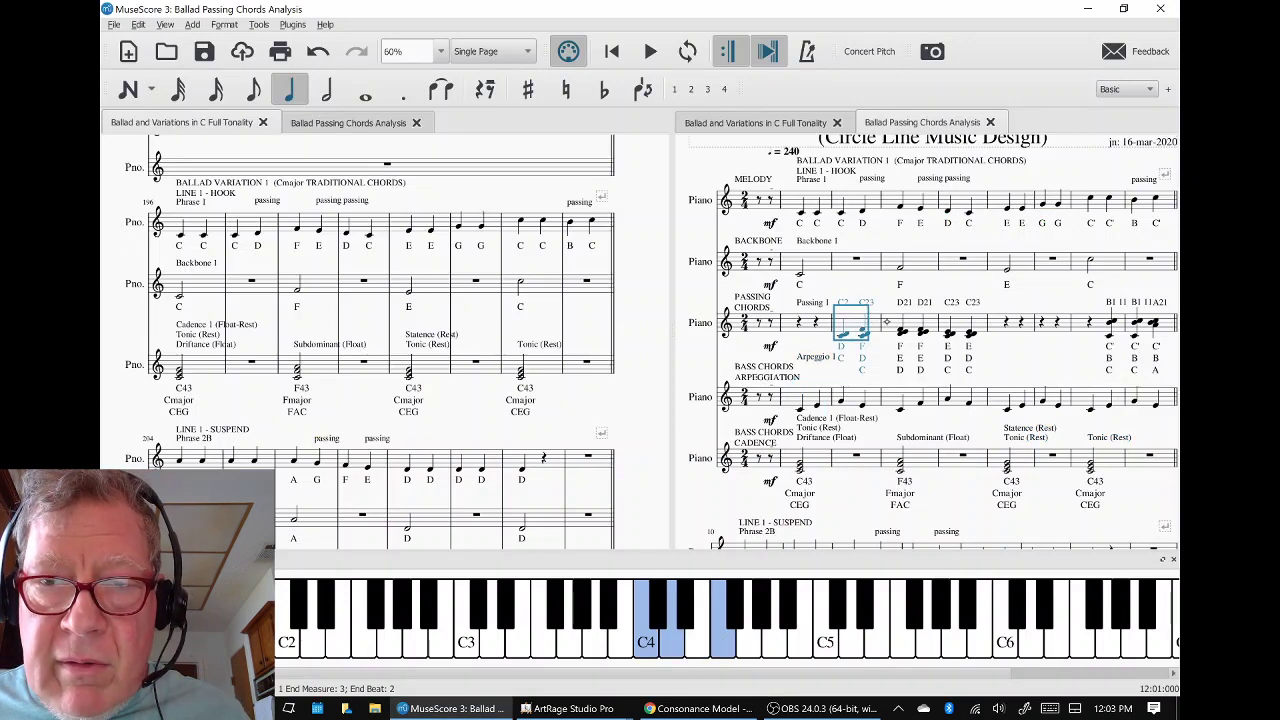
click(912, 320)
click(957, 320)
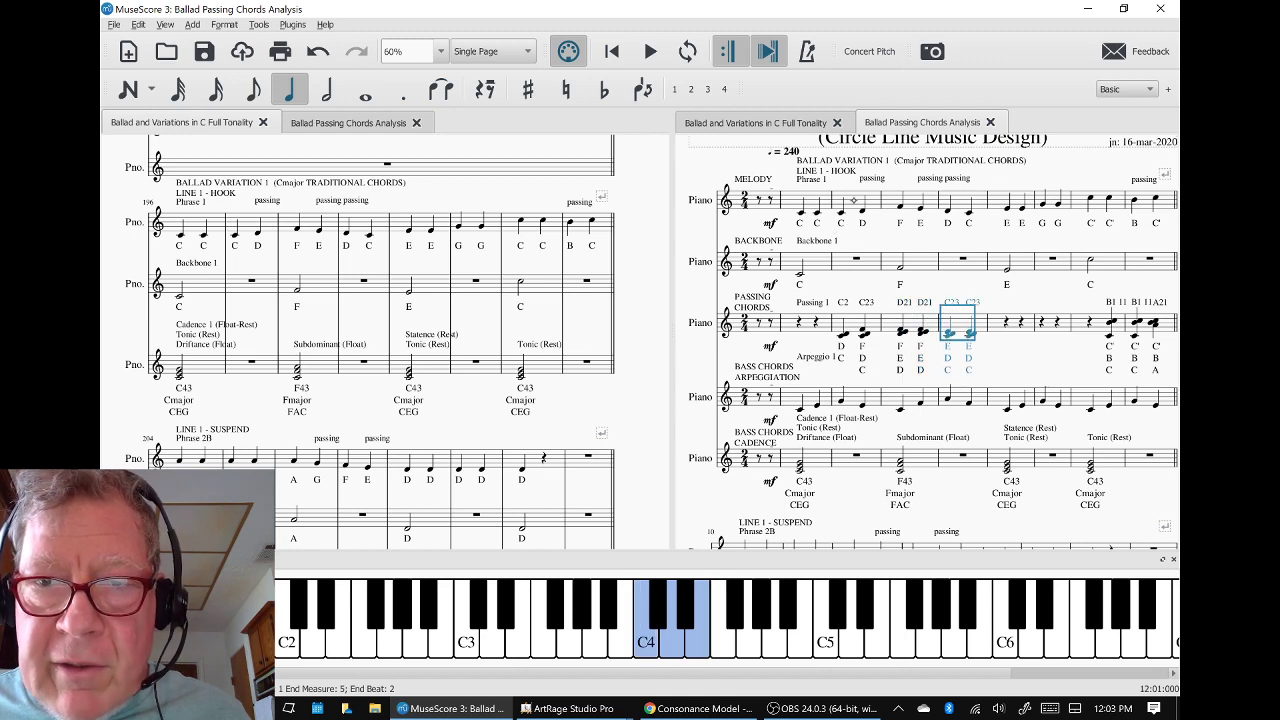
click(853, 200)
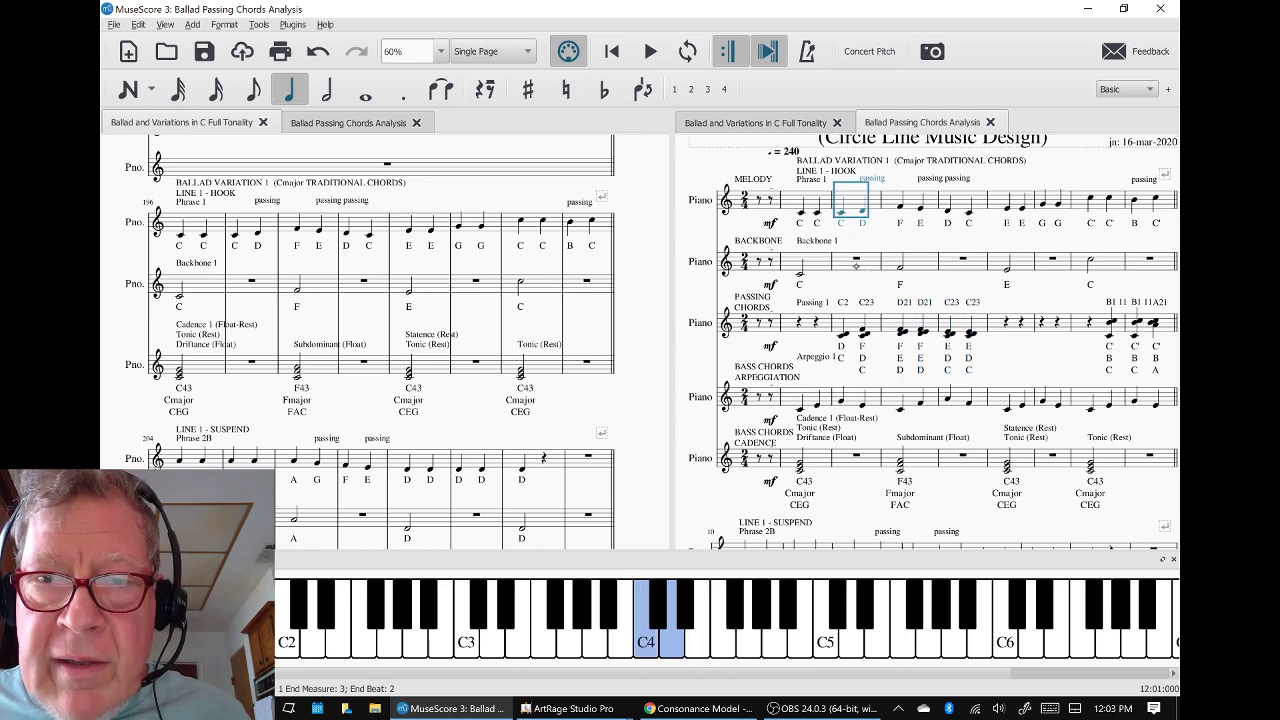
click(841, 262)
click(818, 266)
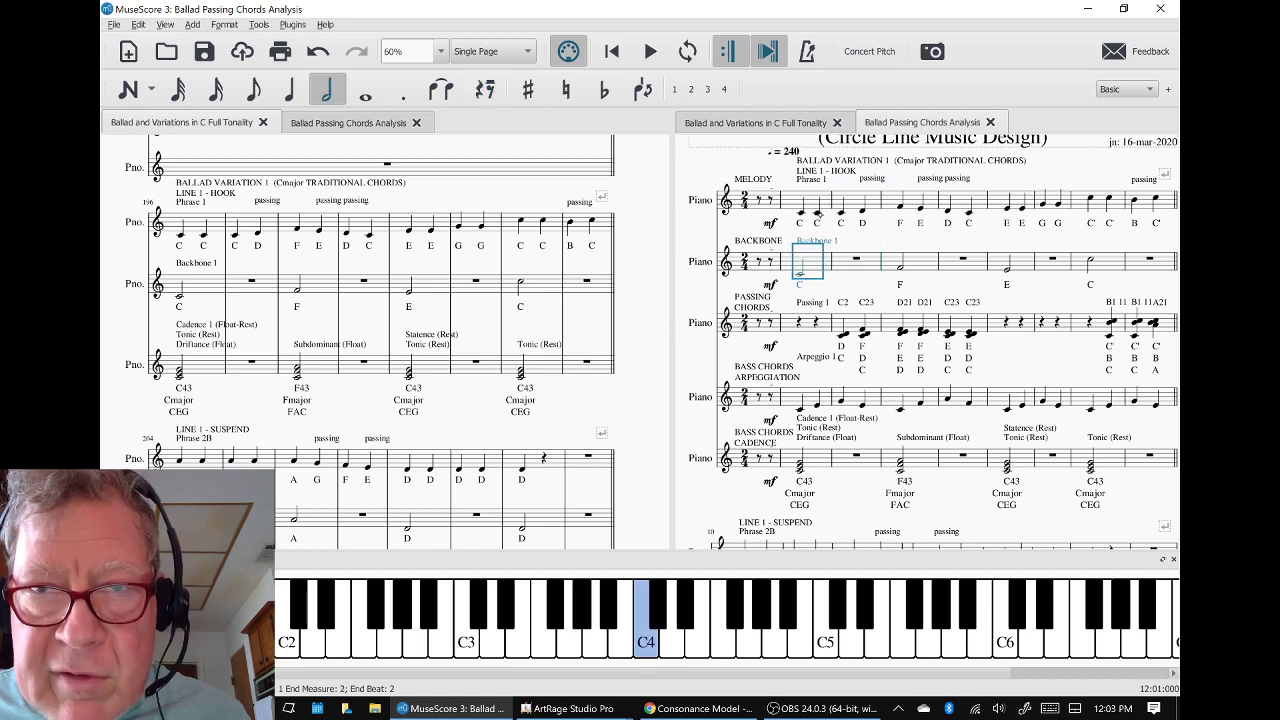
click(812, 207)
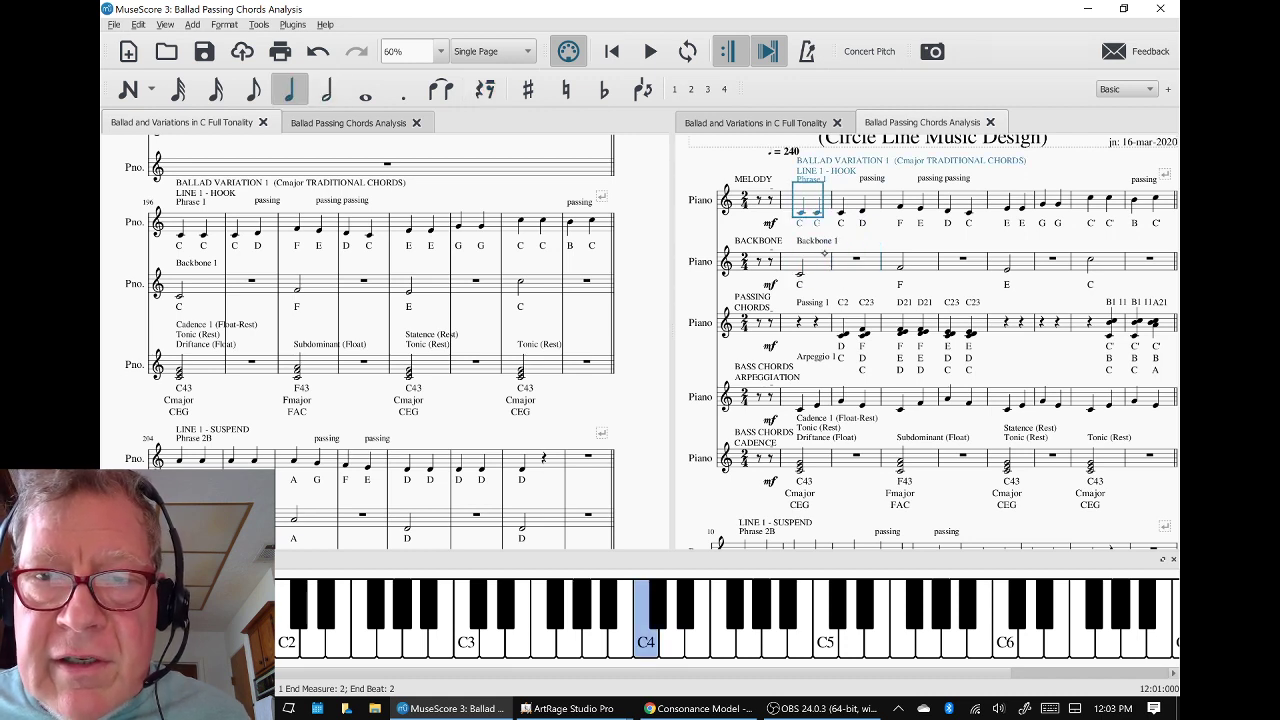
click(800, 270)
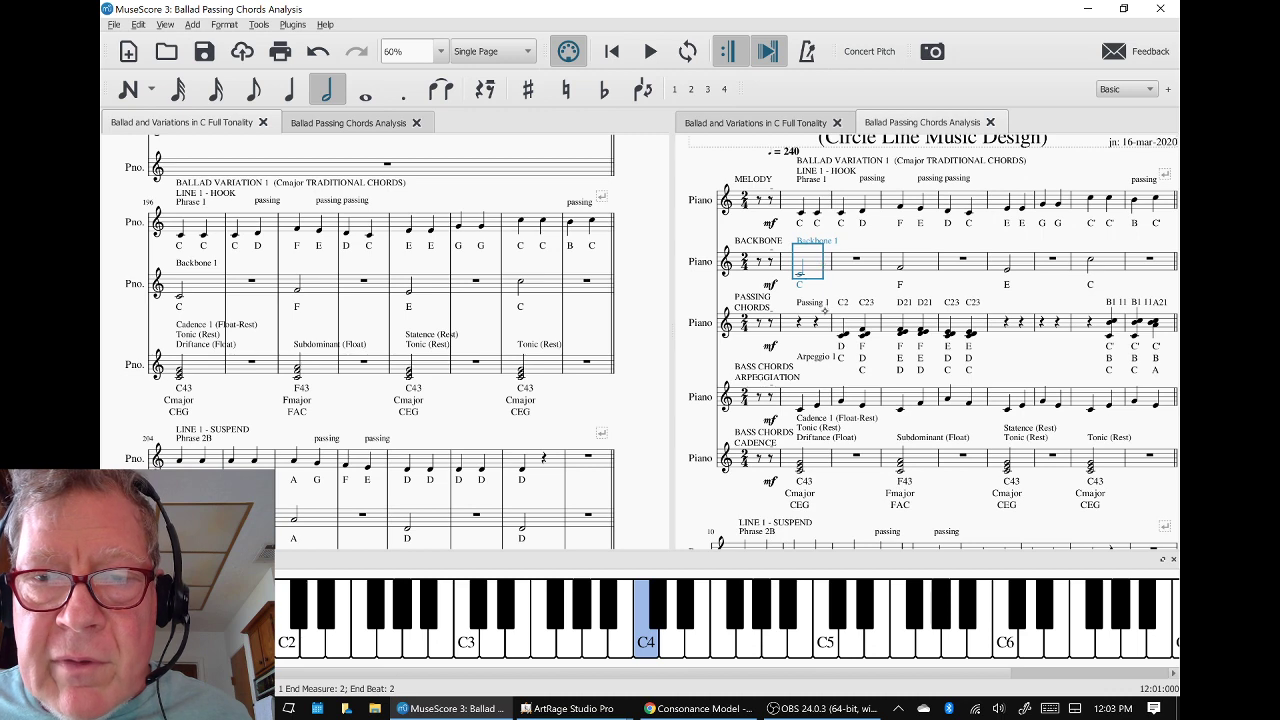
key(Escape)
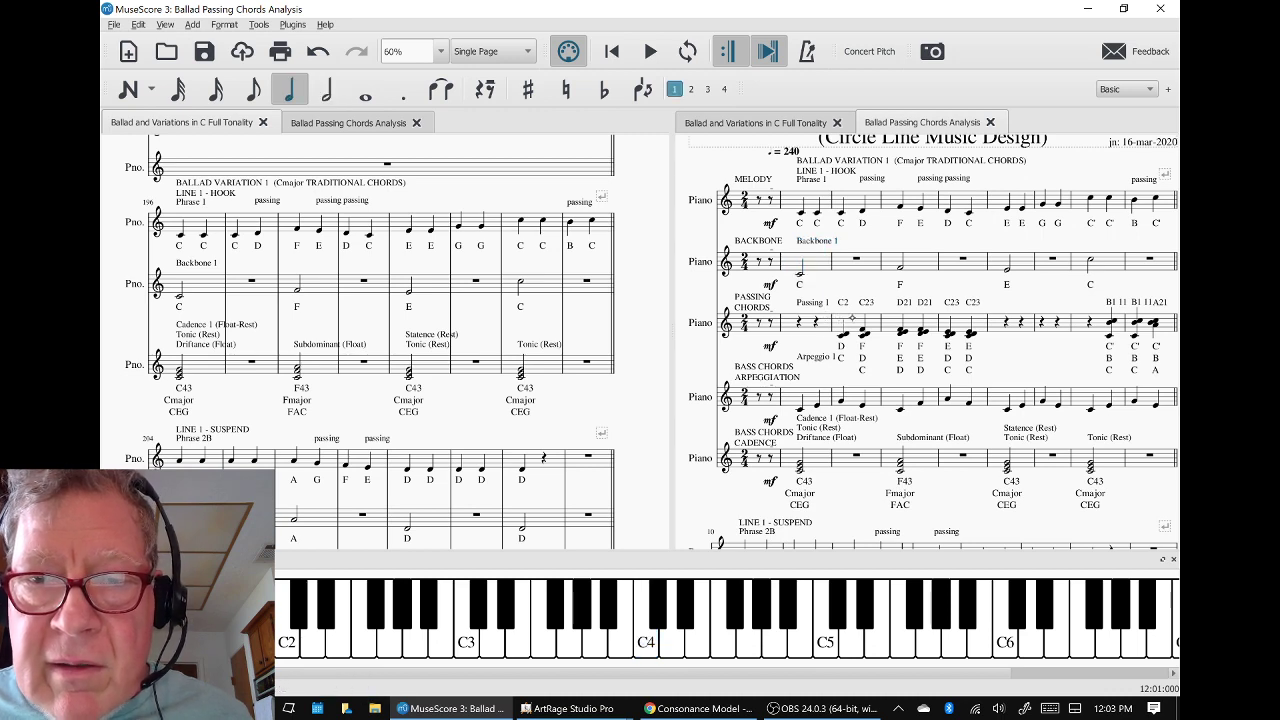
click(850, 318)
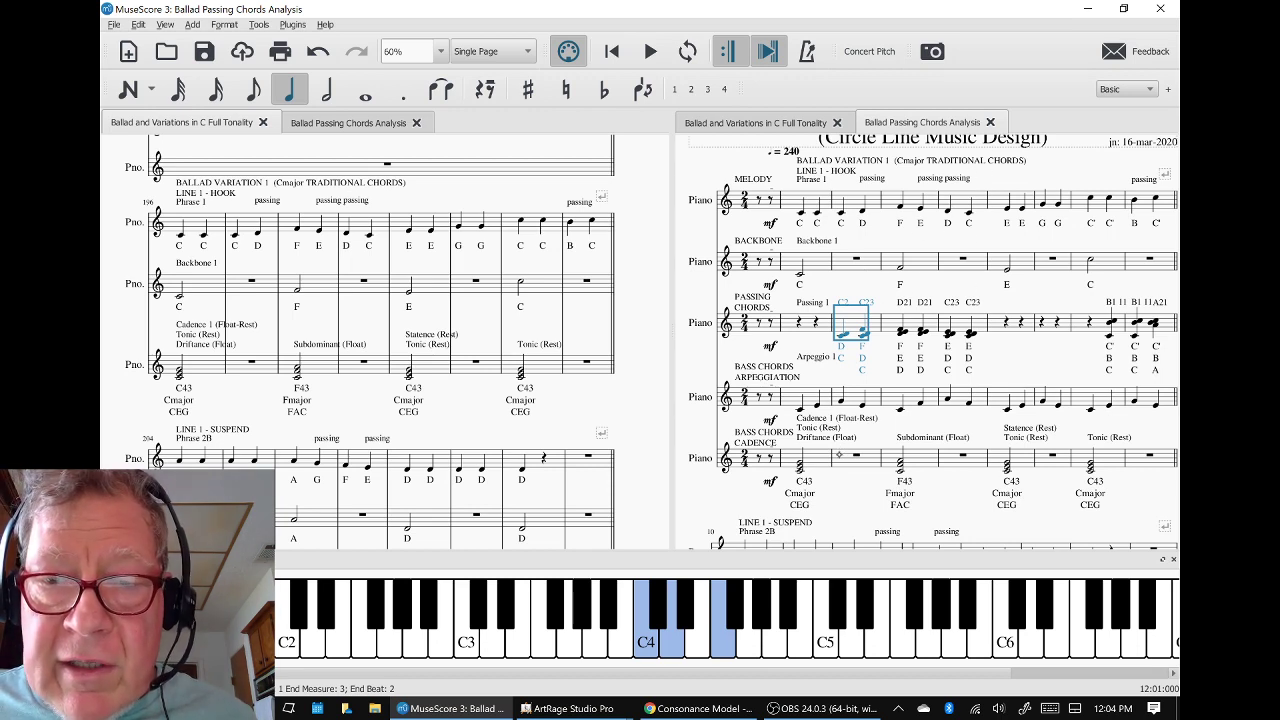
click(840, 455)
click(853, 395)
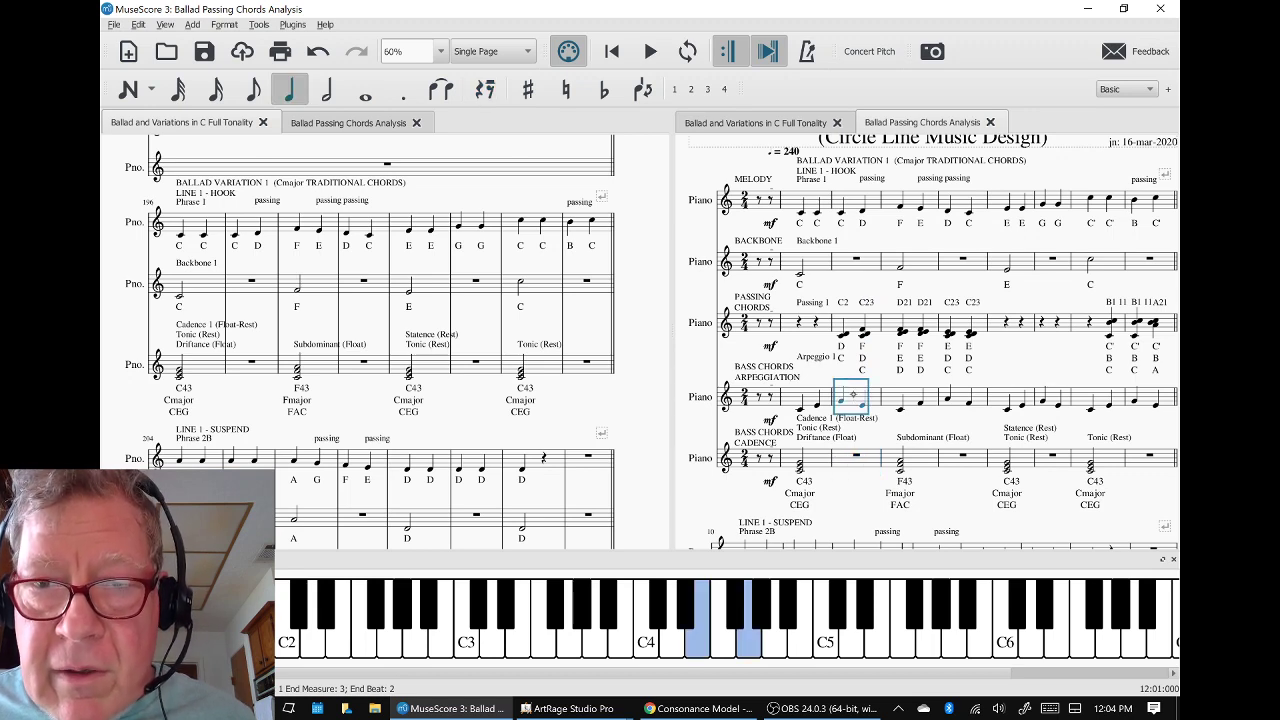
click(849, 328)
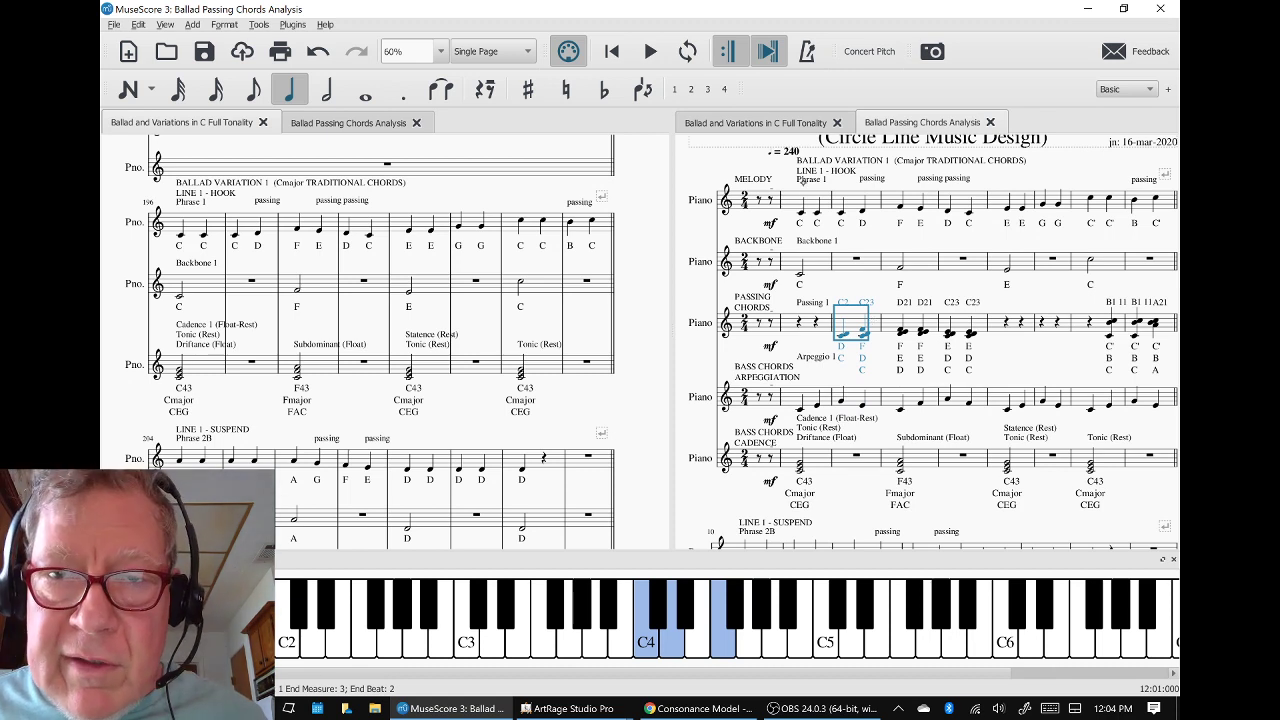
click(808, 203)
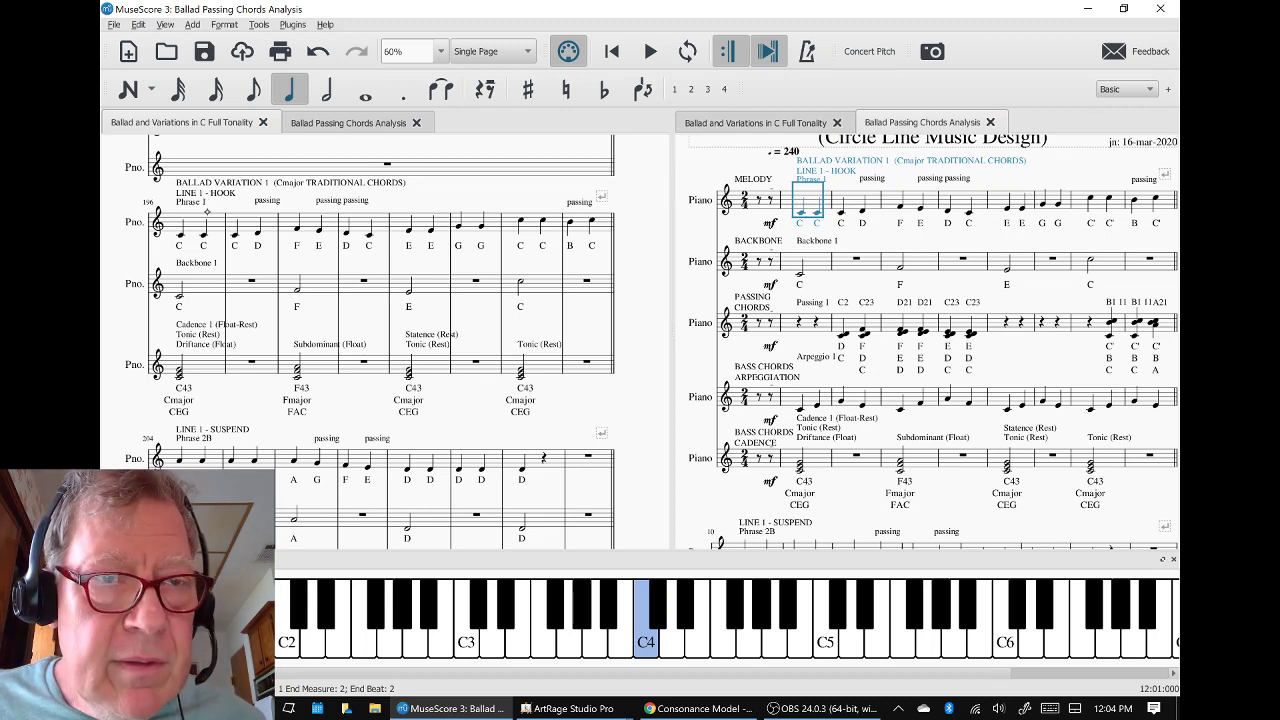
click(197, 226)
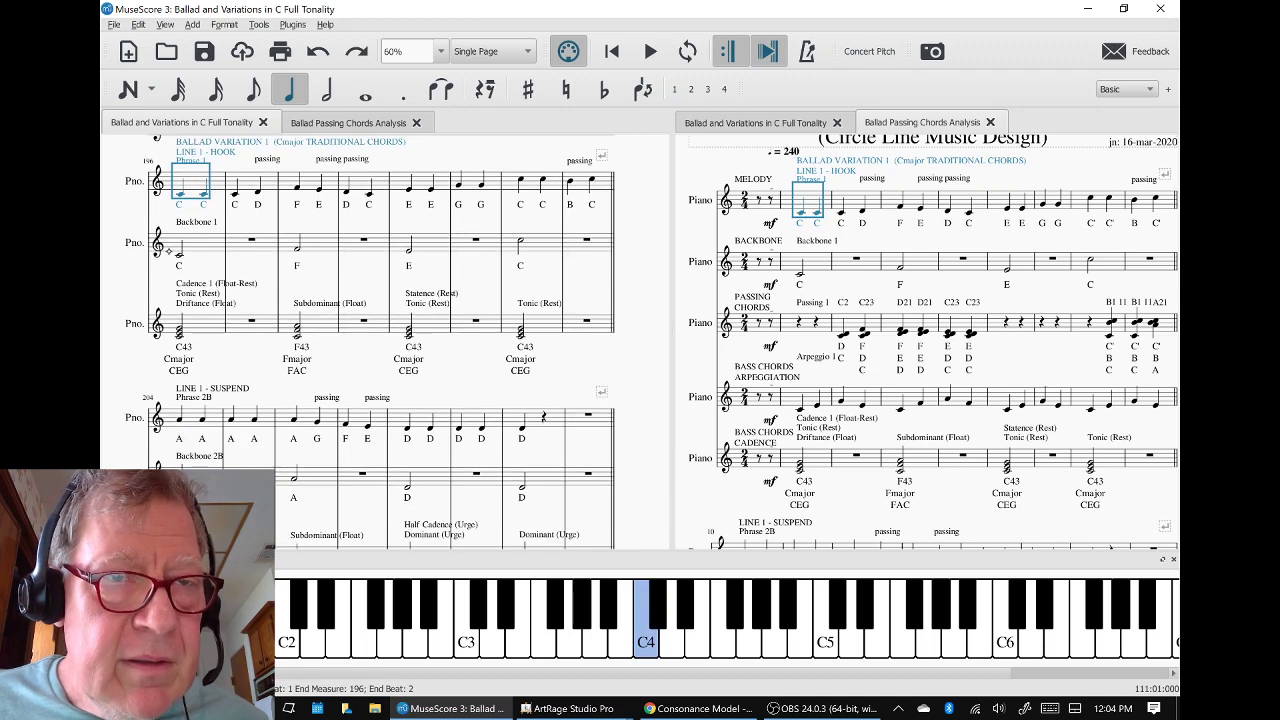
key(space)
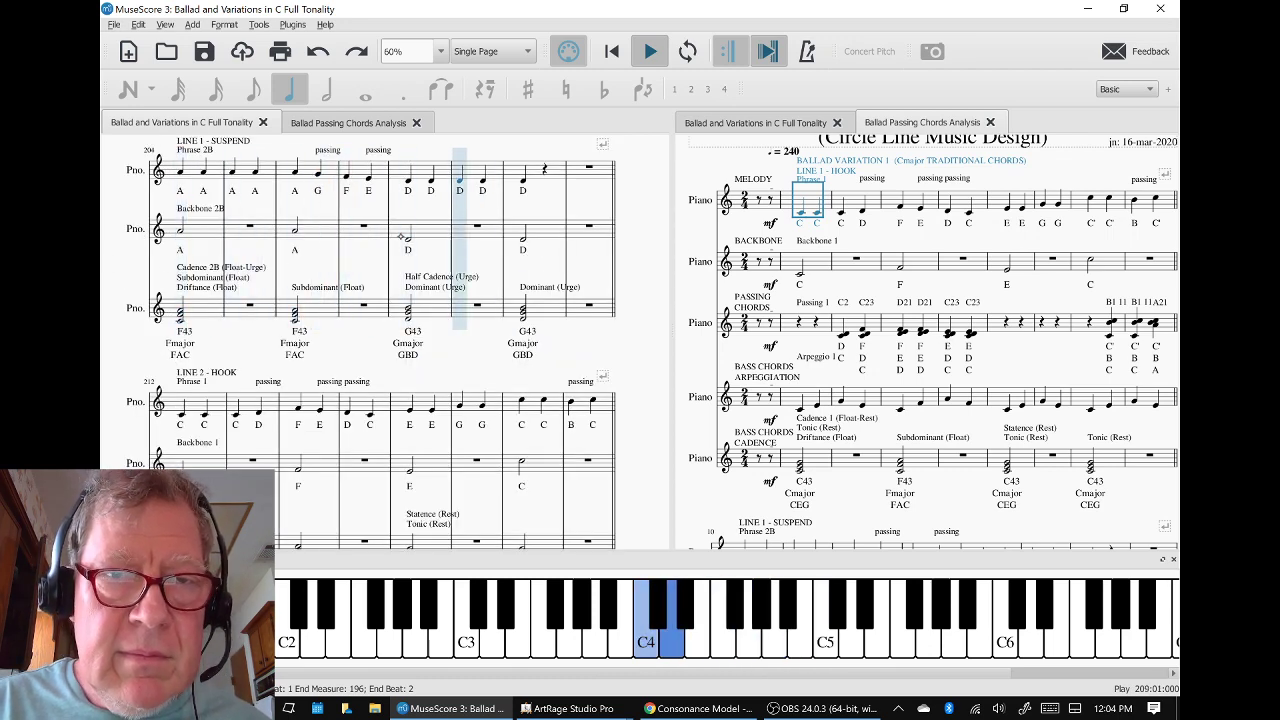
key(space)
scroll(688, 270, up, 2)
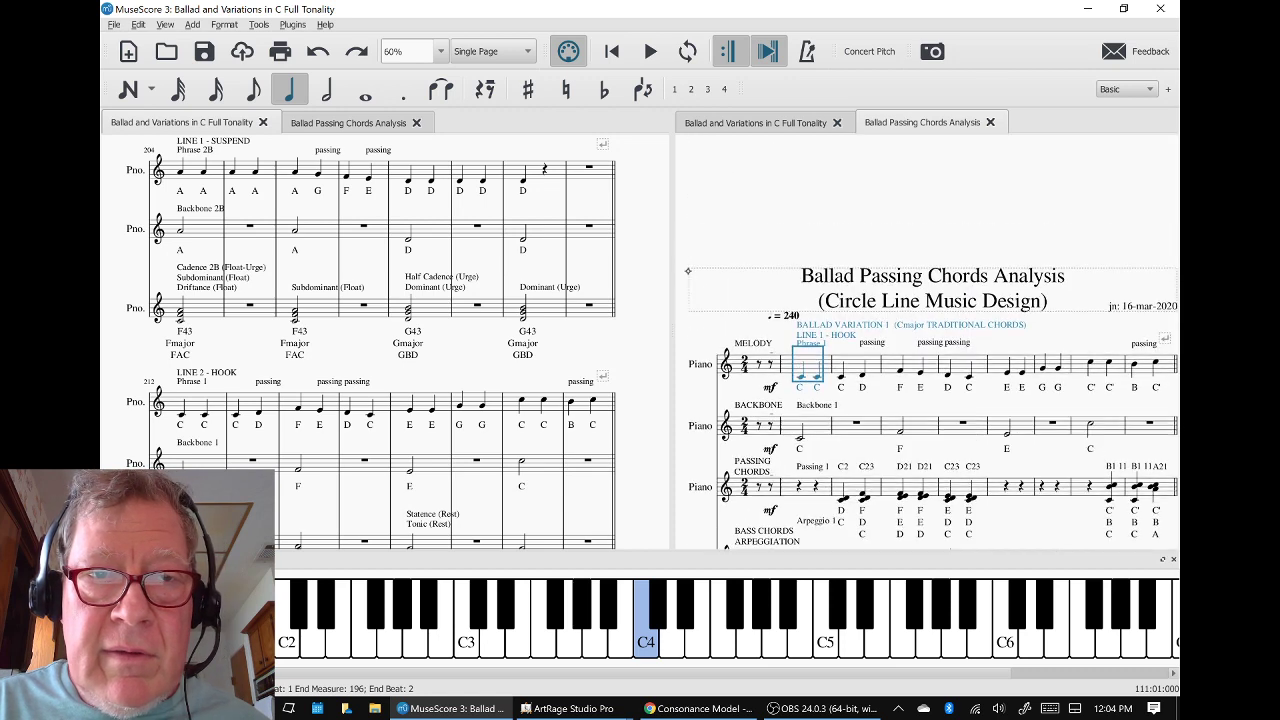
scroll(636, 272, up, 6)
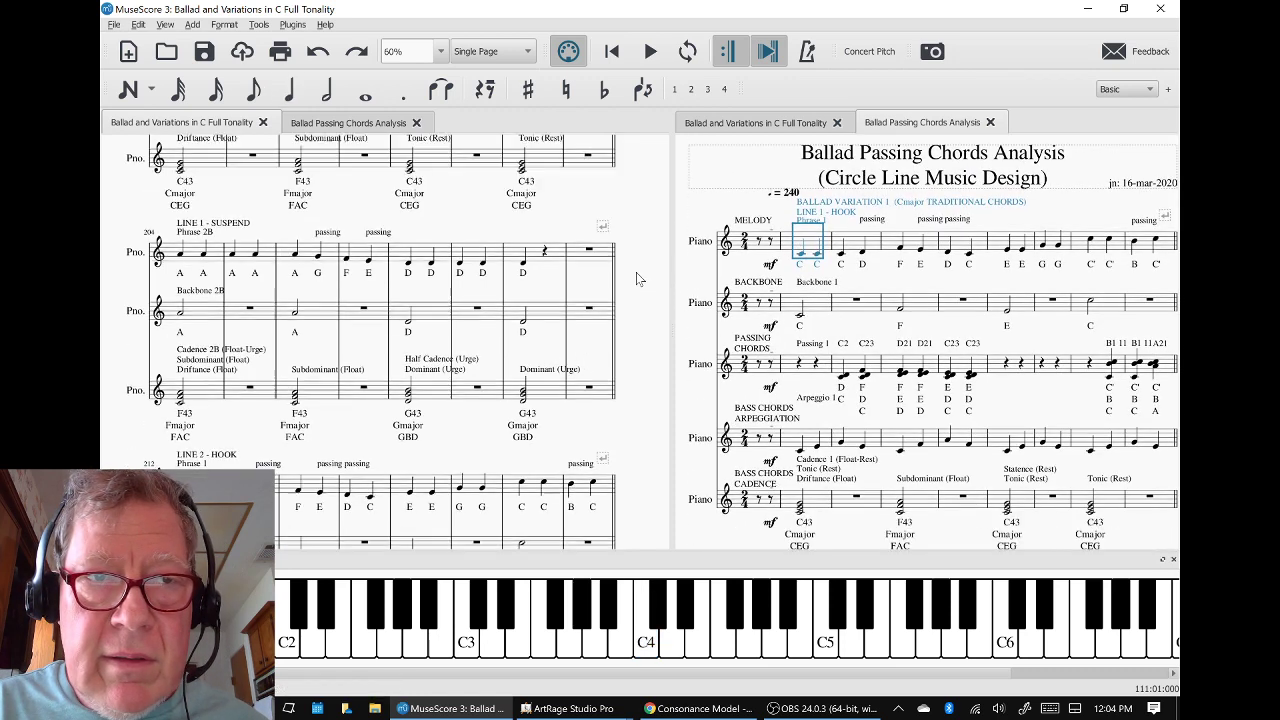
click(808, 240)
click(702, 268)
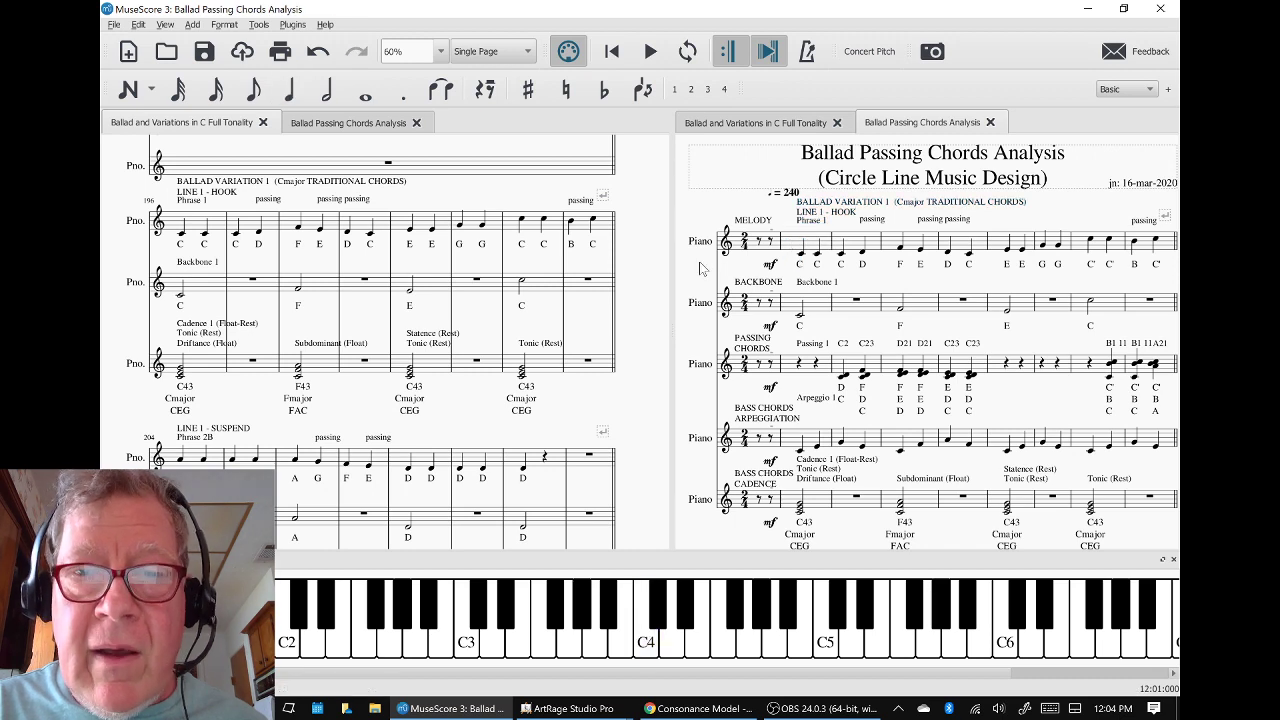
key(space)
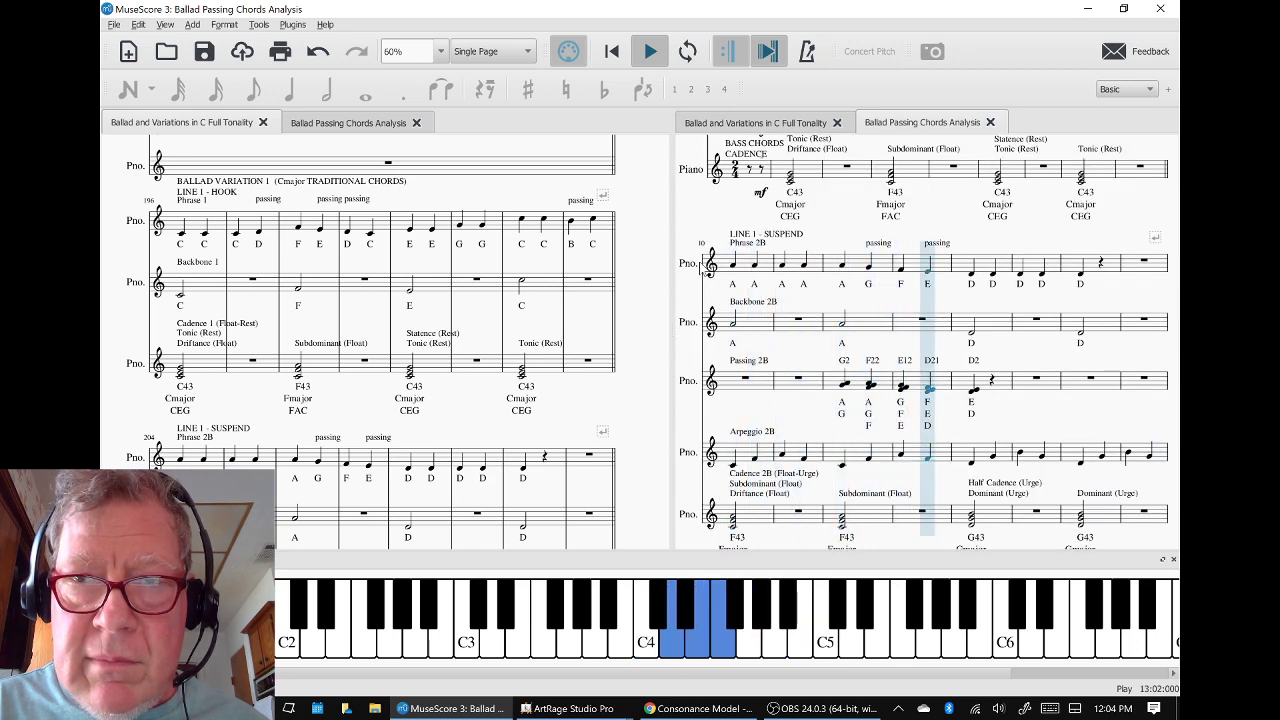
key(space)
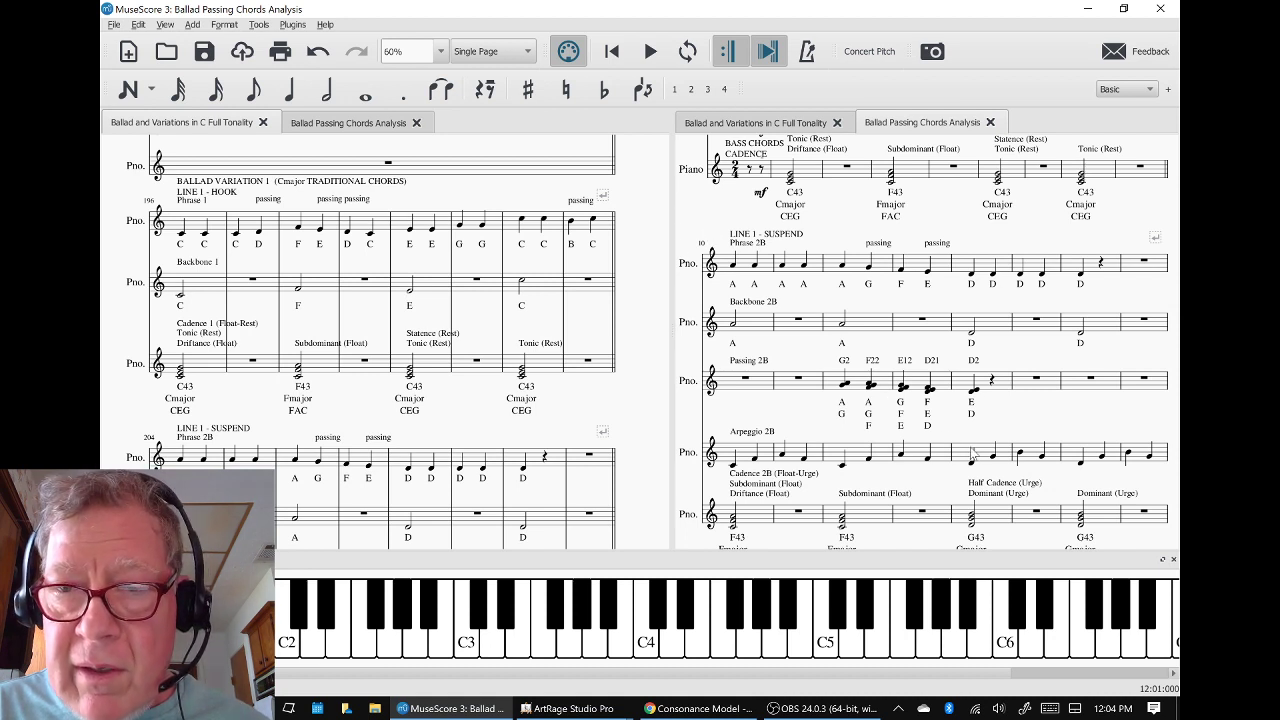
click(972, 455)
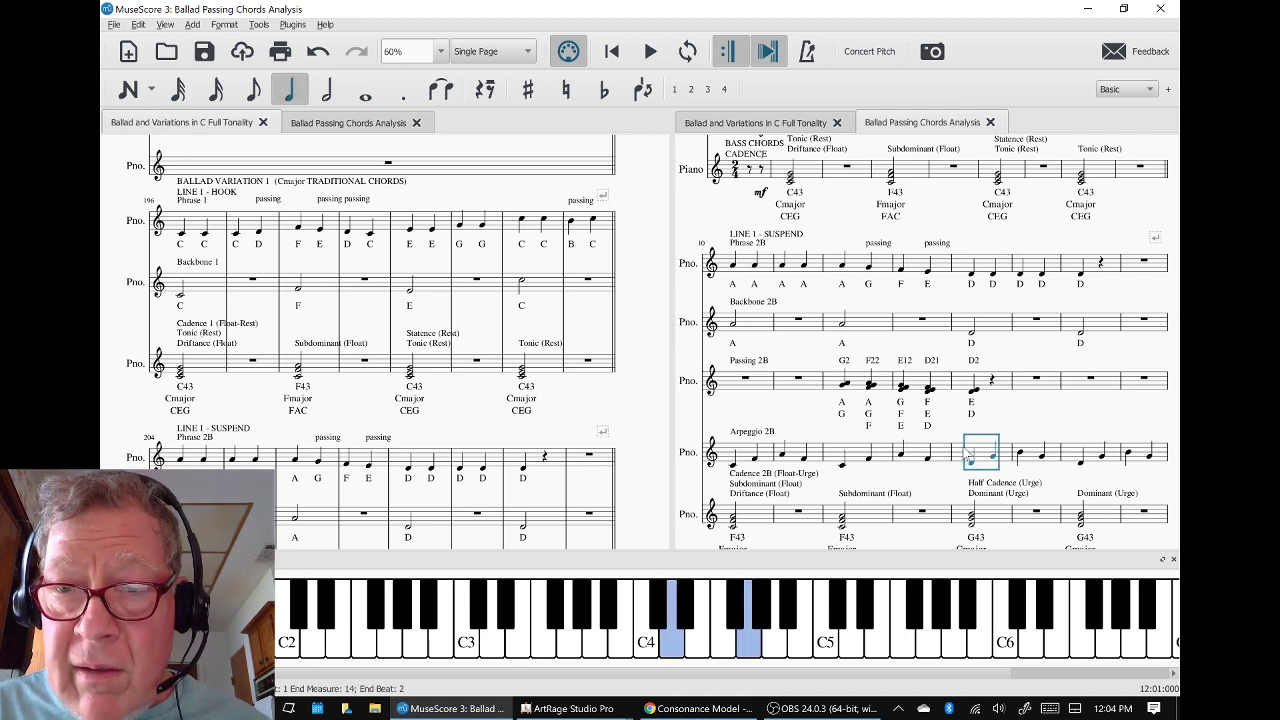
shift+click(1073, 455)
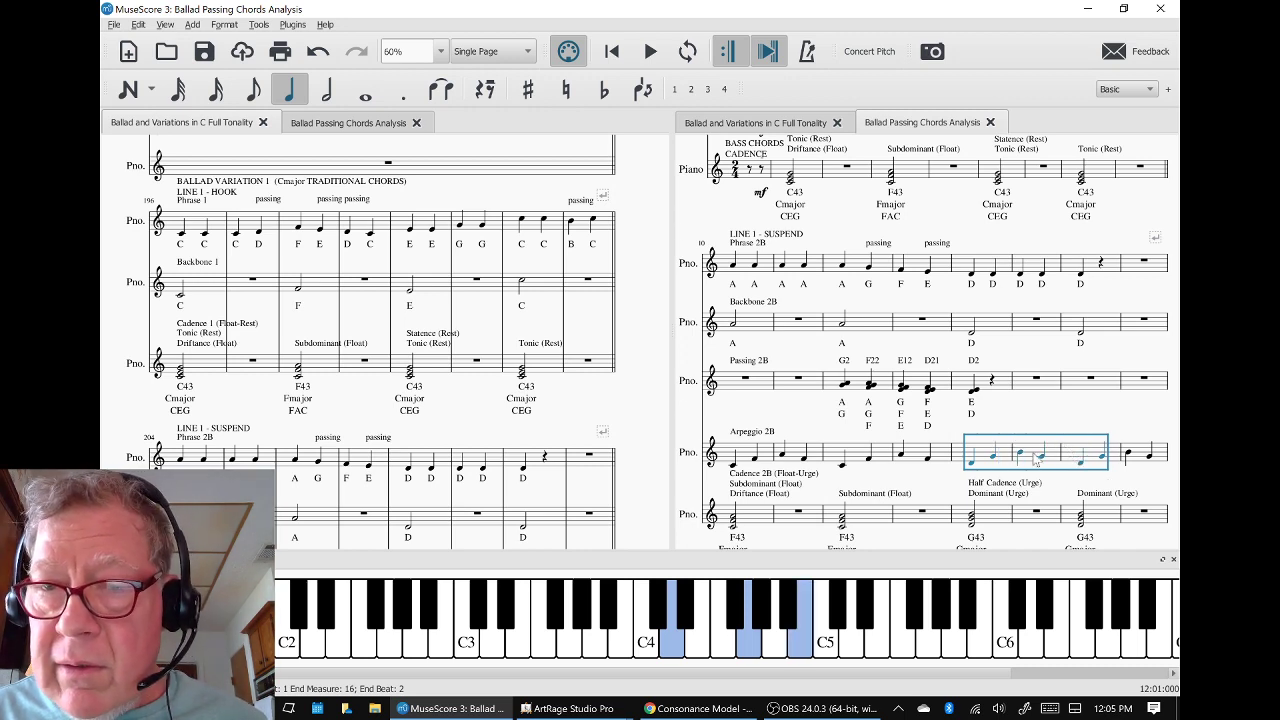
click(987, 270)
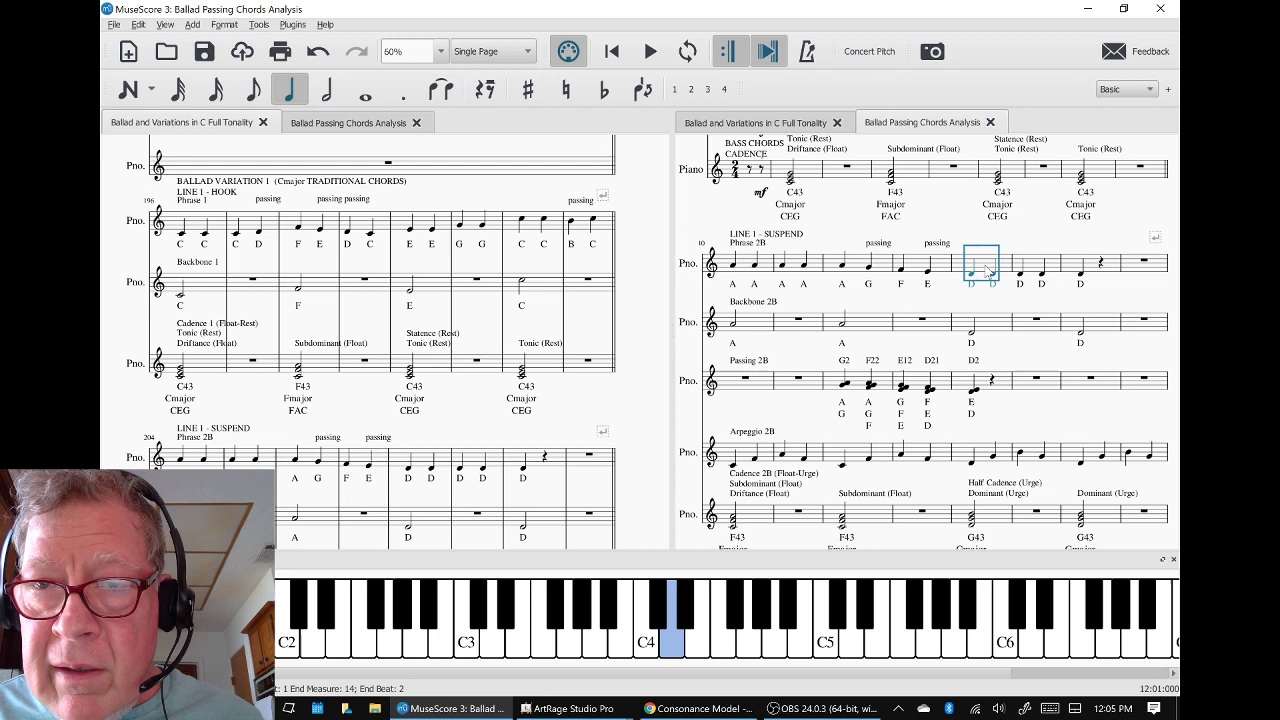
shift+click(1075, 268)
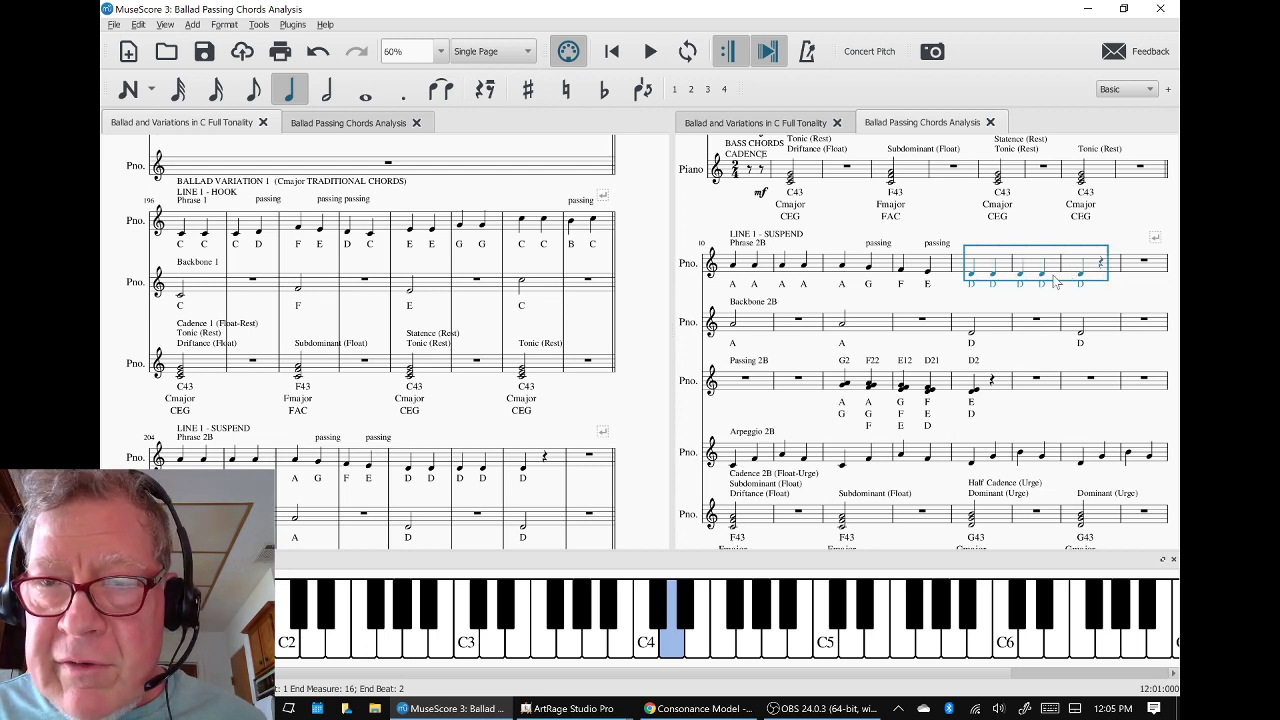
click(986, 268)
key(space)
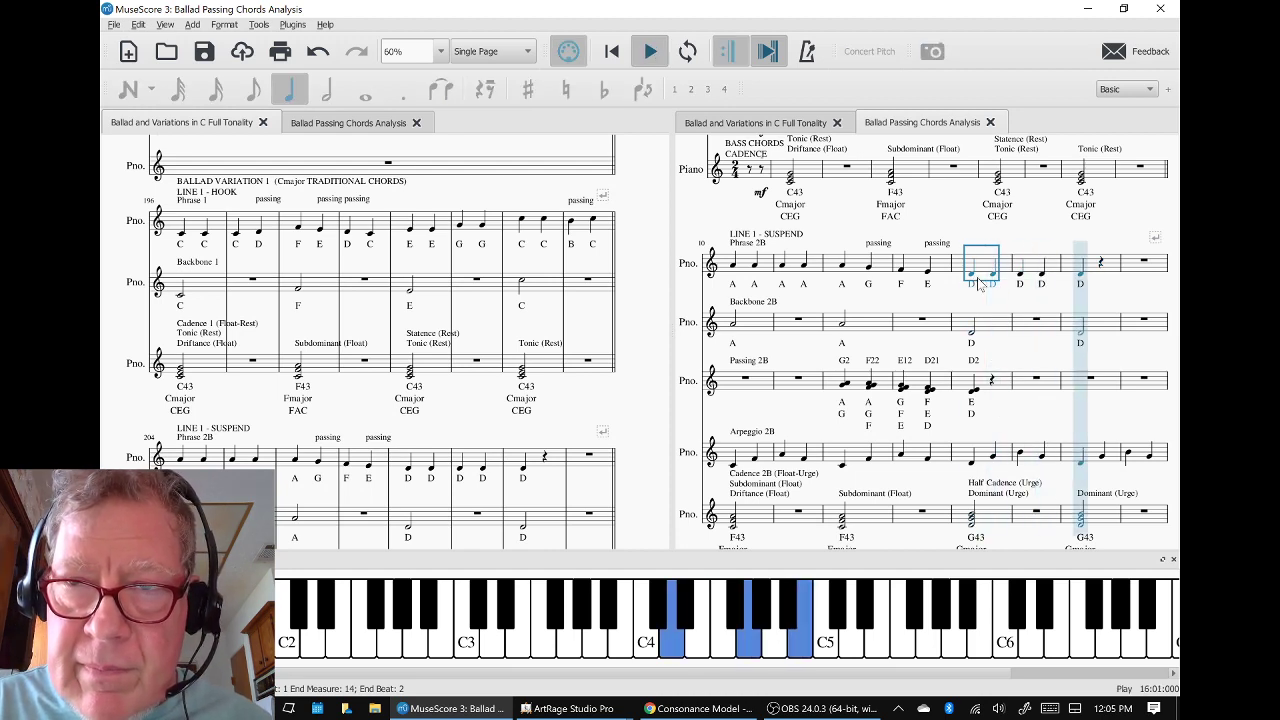
key(space)
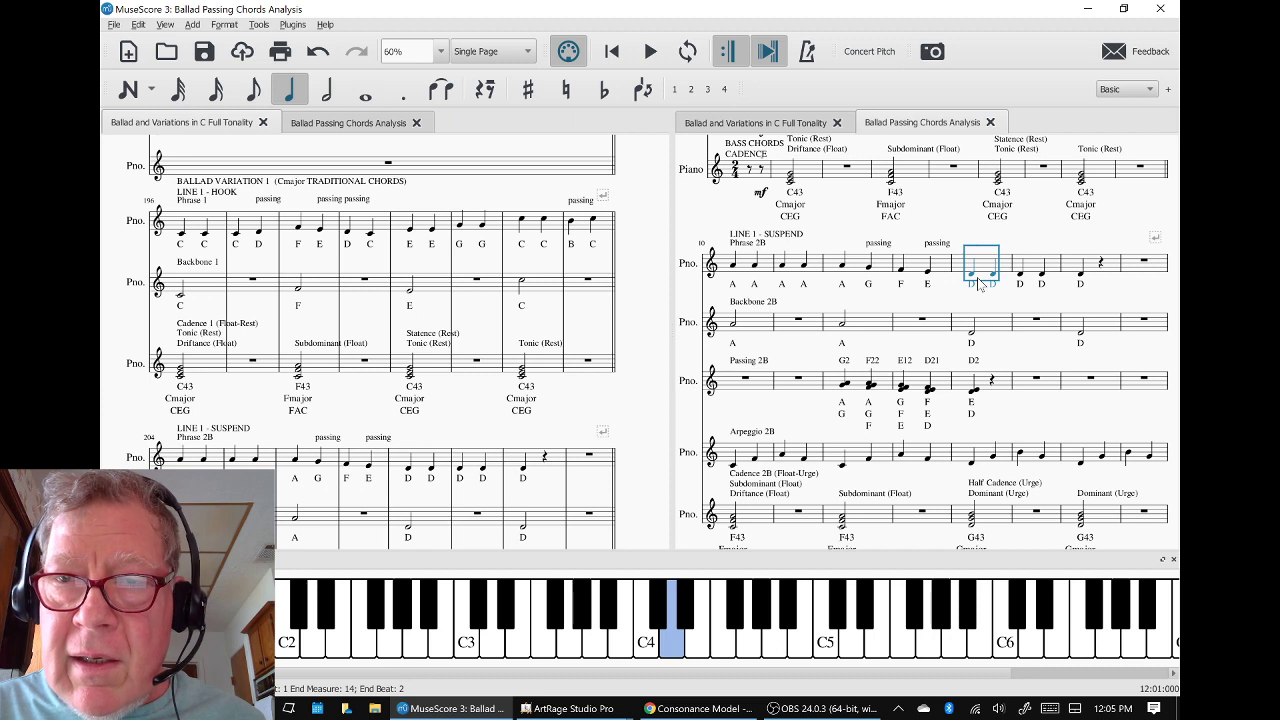
click(972, 273)
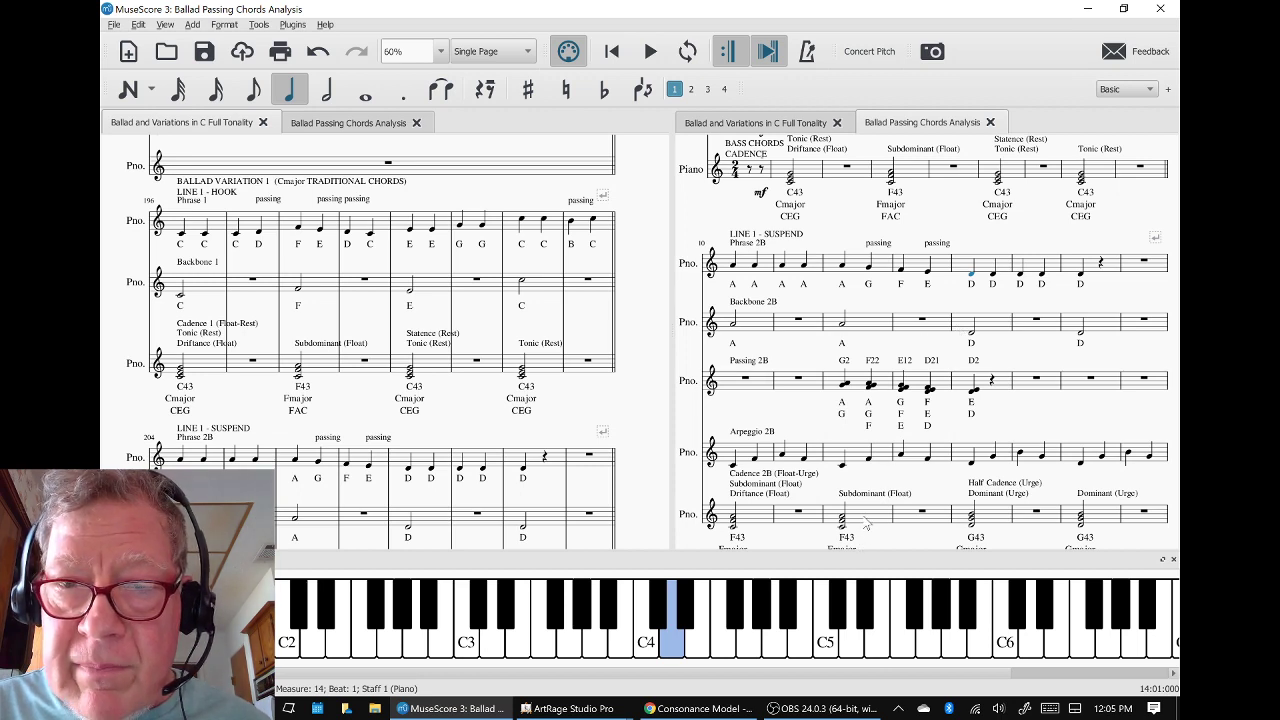
Scroll both panels to the top and show the Ballad and Variations in C Full Tonality score on the left
scroll(826, 444, up, 2)
scroll(826, 442, up, 2)
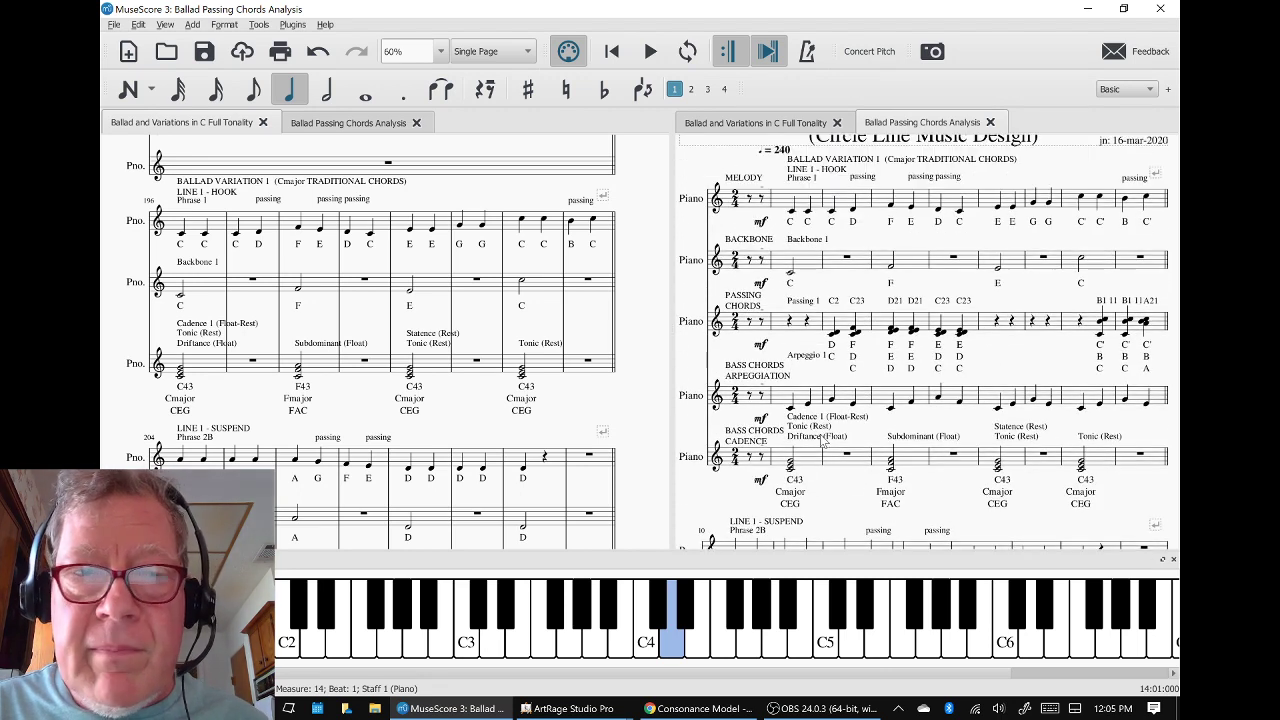
scroll(849, 284, up, 1)
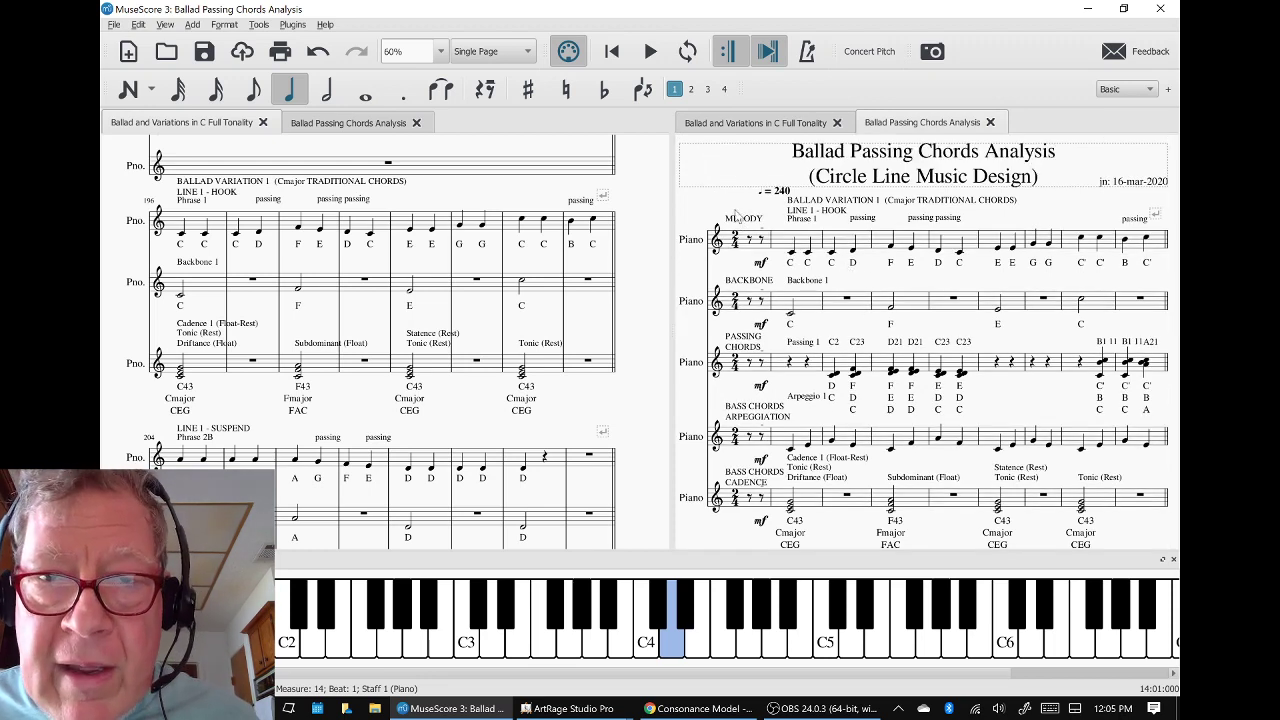
scroll(427, 302, up, 3)
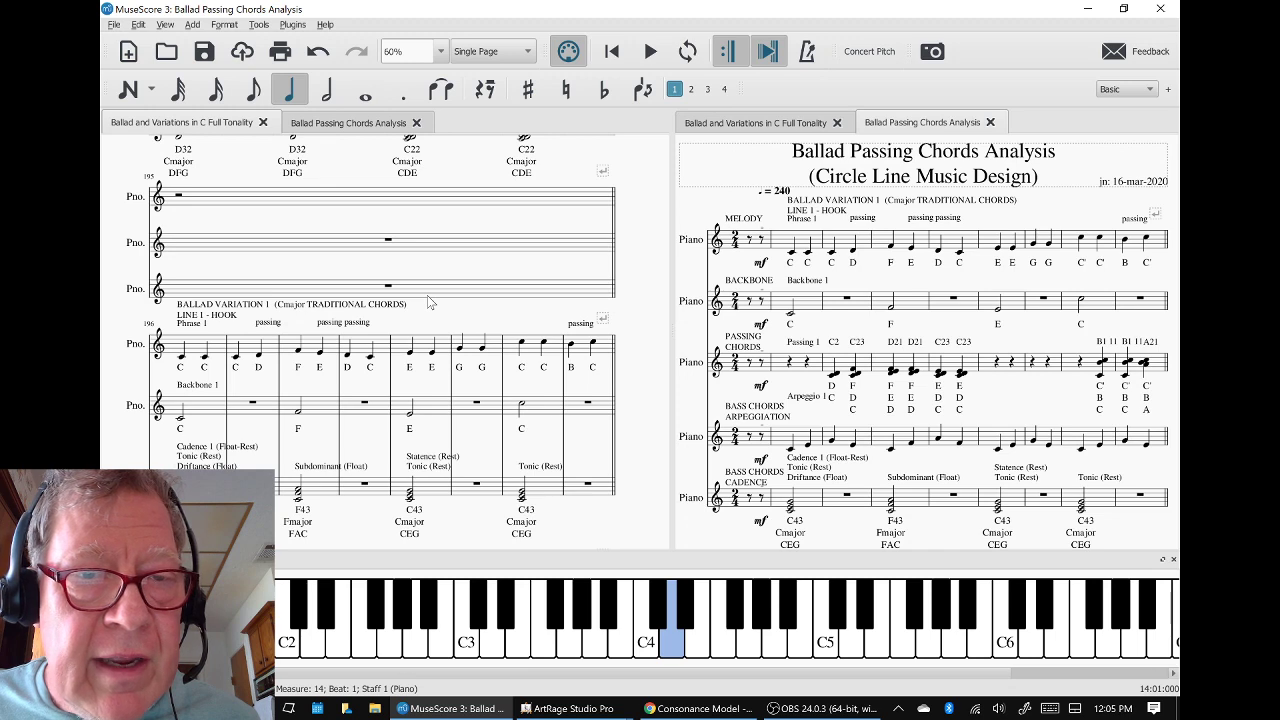
scroll(427, 298, down, 1)
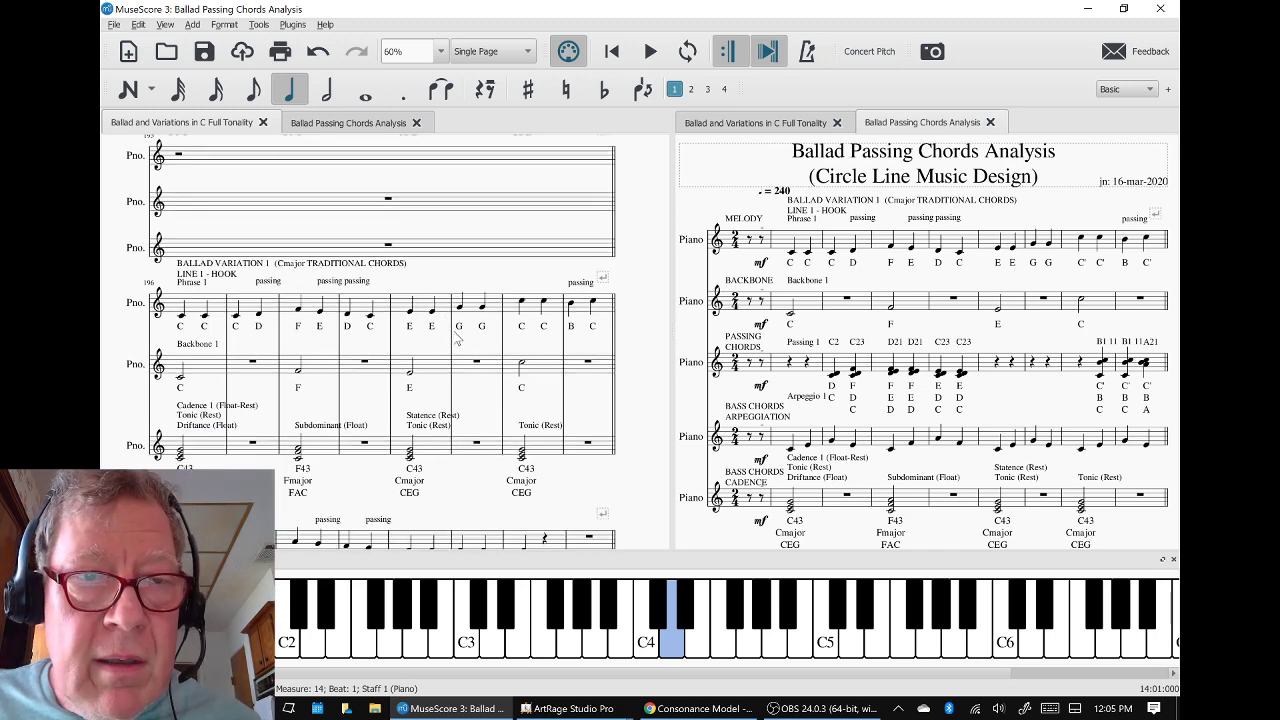
scroll(457, 340, down, 1)
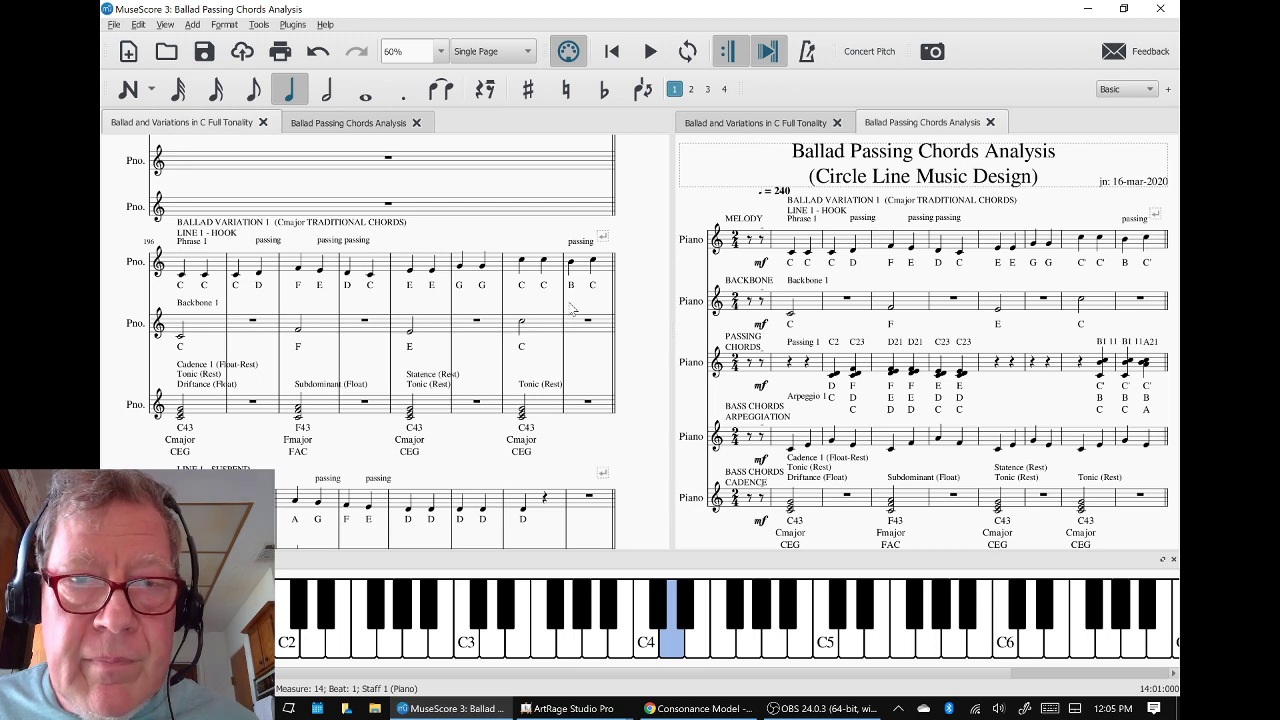
key(ctrl+Tab)
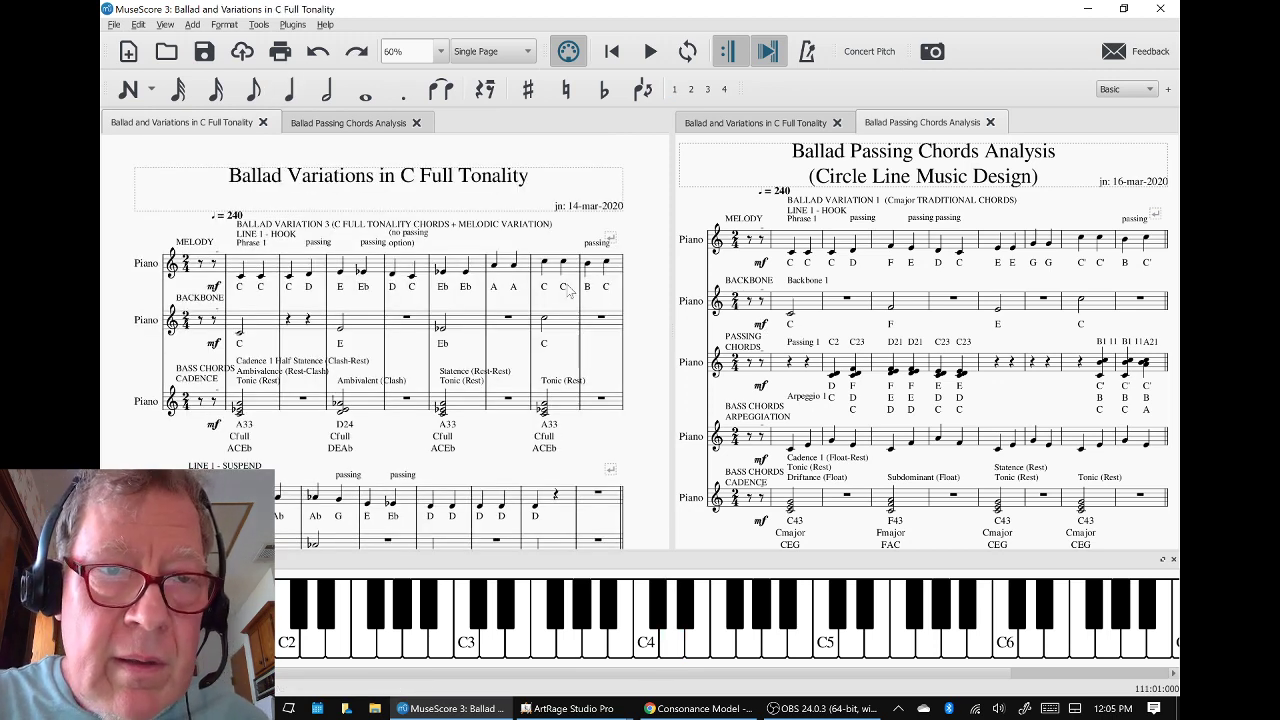
Select the MELODY, PASSING CHORDS and BASS CHORDS ARPEGGIATION staff labels across both scores
click(186, 270)
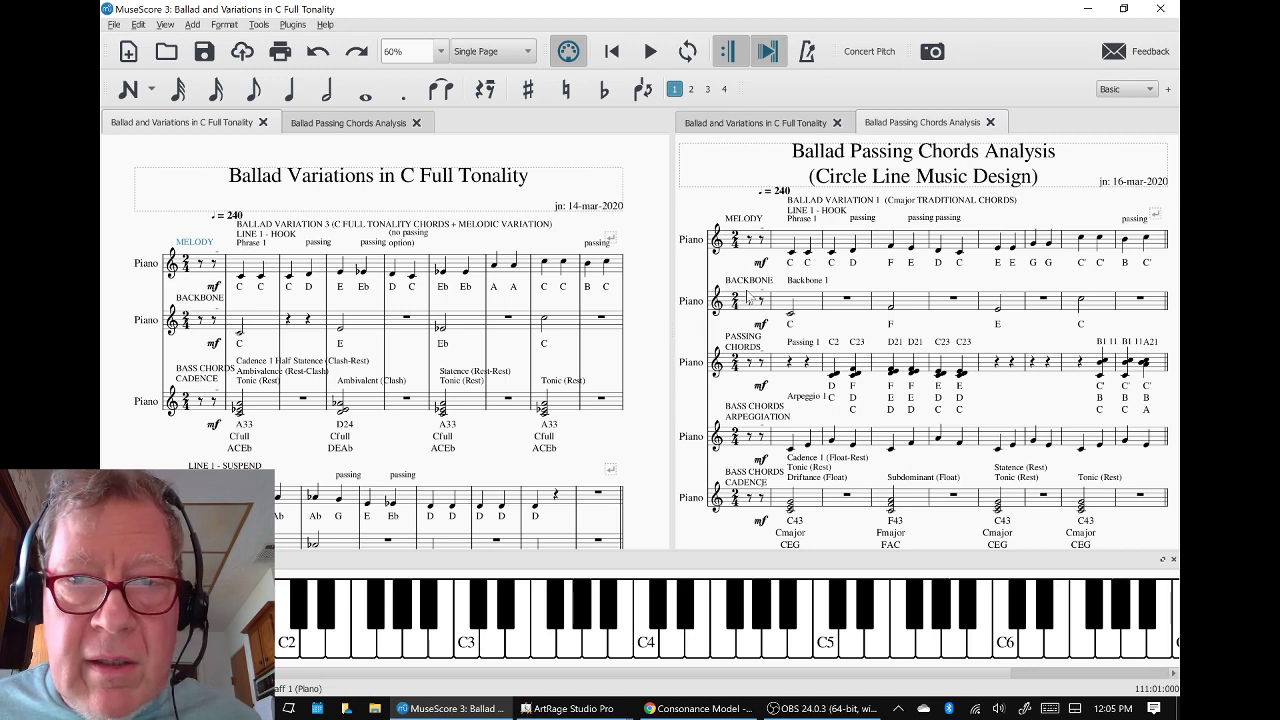
click(745, 342)
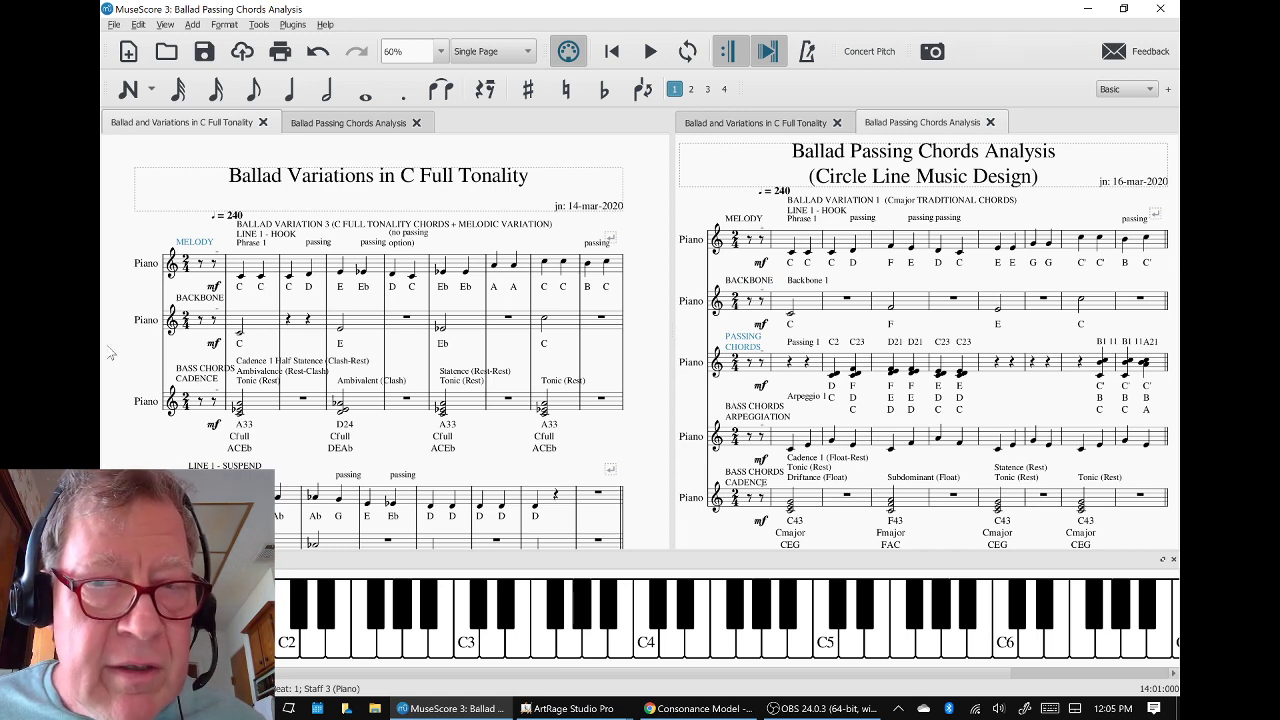
click(550, 360)
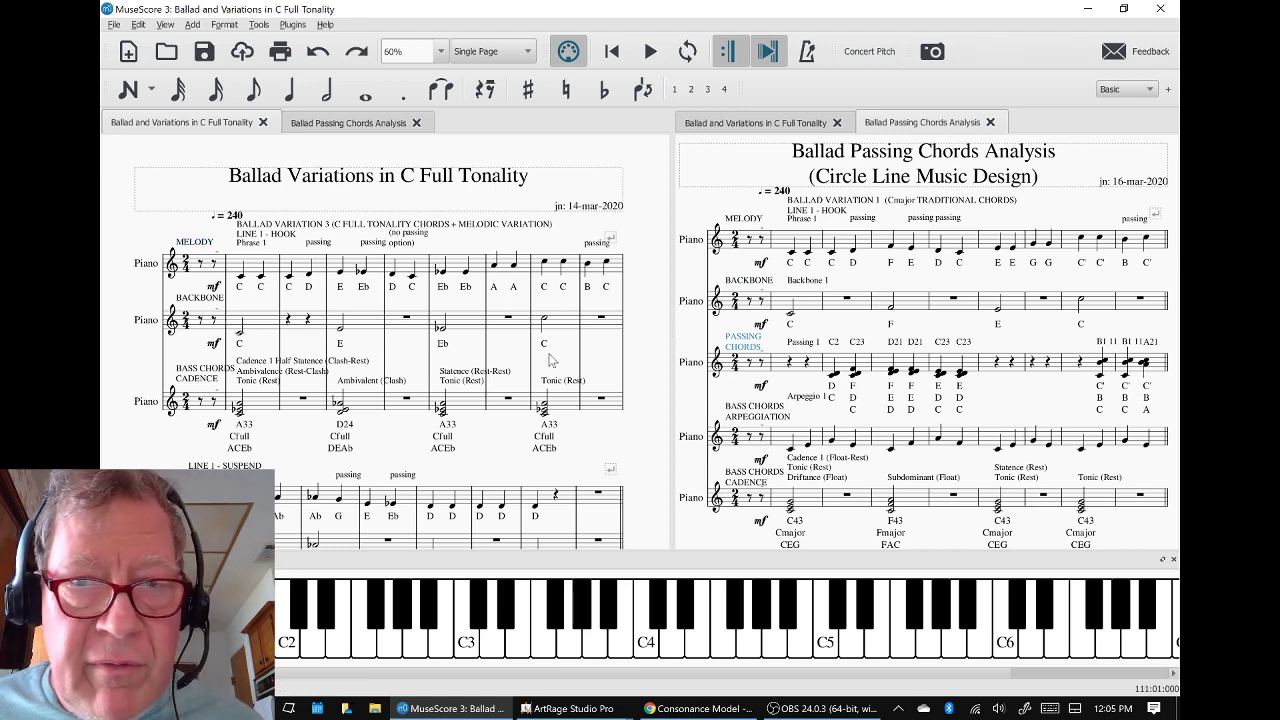
click(731, 416)
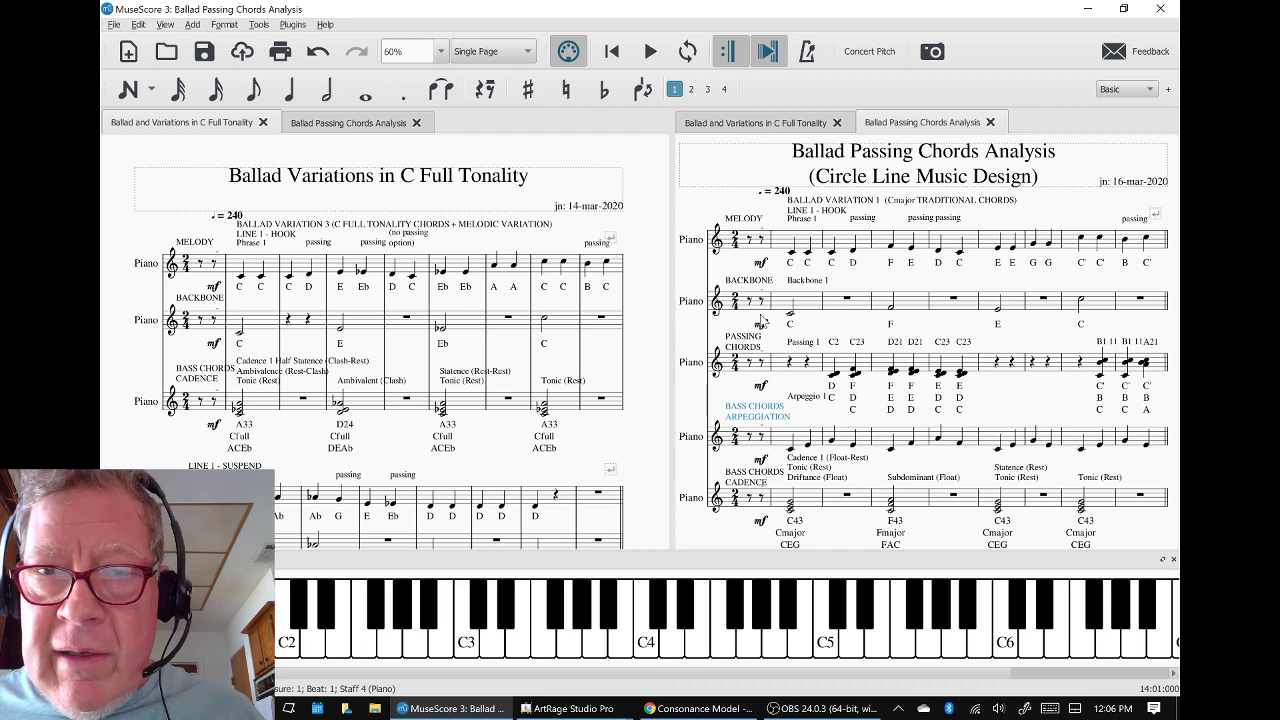
In the ArtRage checklist, circle the box near PLACE and VAR 1 in blue, with an arrow up to VAR 2
key(alt+Tab)
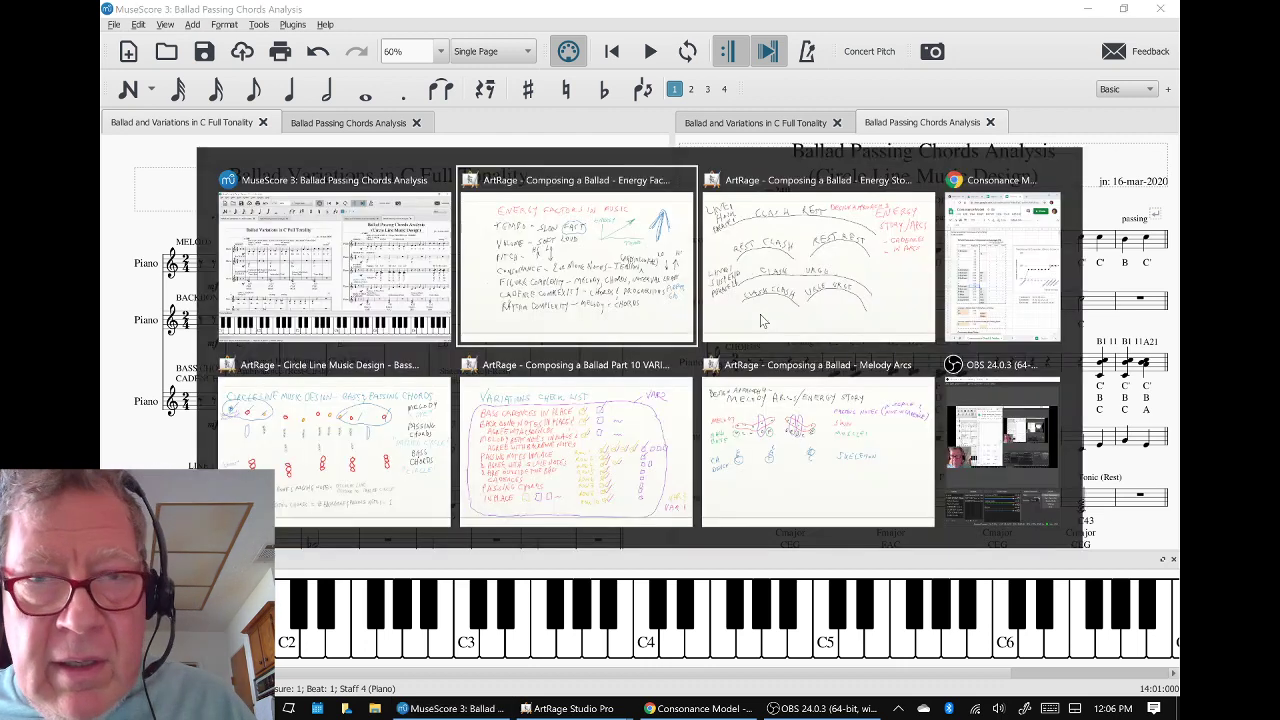
key(alt+Tab)
key(alt+Tab)
key(alt+Tab)
key(alt+Tab)
key(alt+Tab)
key(alt+Tab)
key(alt+Tab)
key(alt+Tab)
key(alt+Tab)
key(alt+Tab)
key(alt+Tab)
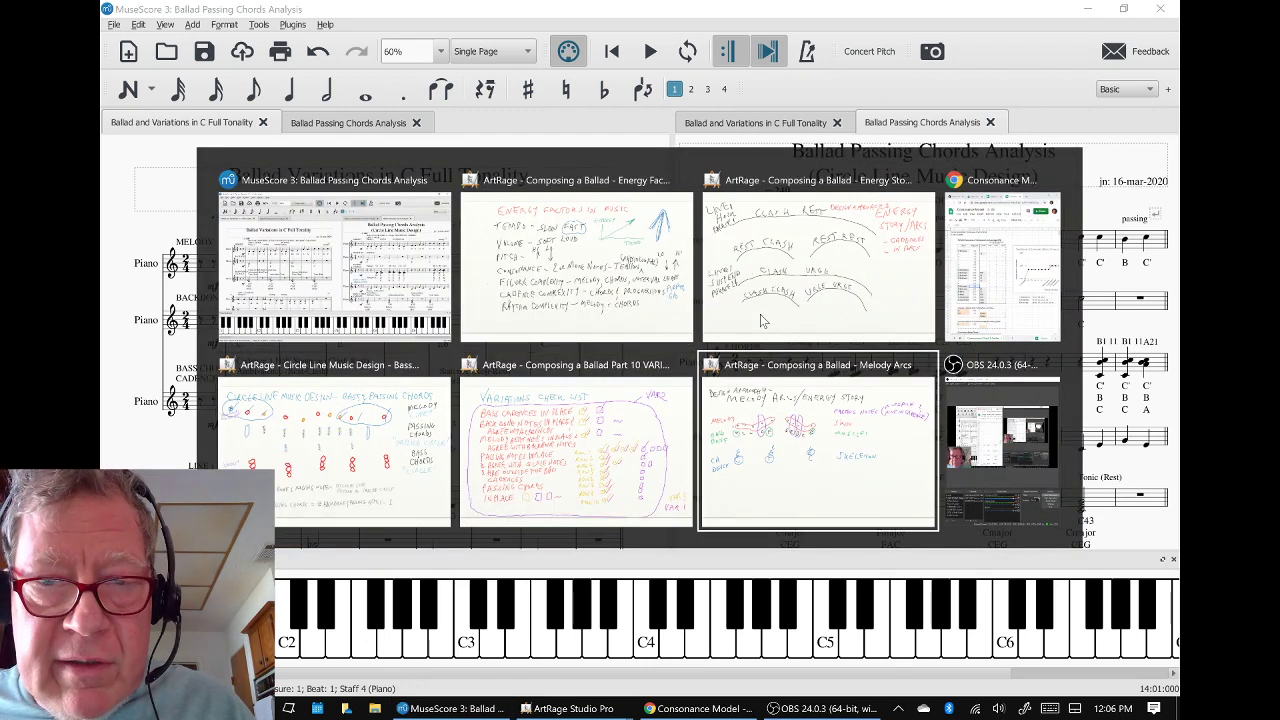
key(alt+Tab)
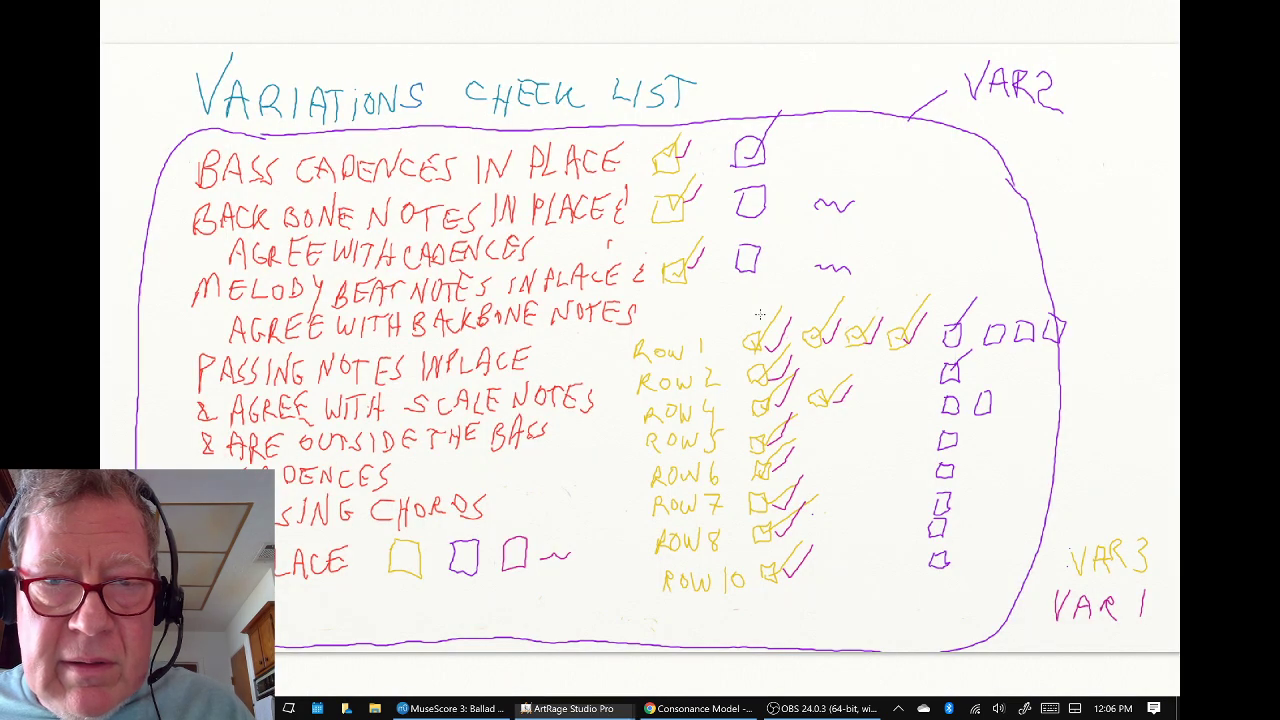
mouse_move(505, 518)
mouse_down()
mouse_move(562, 595)
mouse_move(500, 522)
mouse_up()
mouse_move(1070, 582)
mouse_down()
mouse_move(1063, 633)
mouse_move(1156, 601)
mouse_move(1062, 580)
mouse_up()
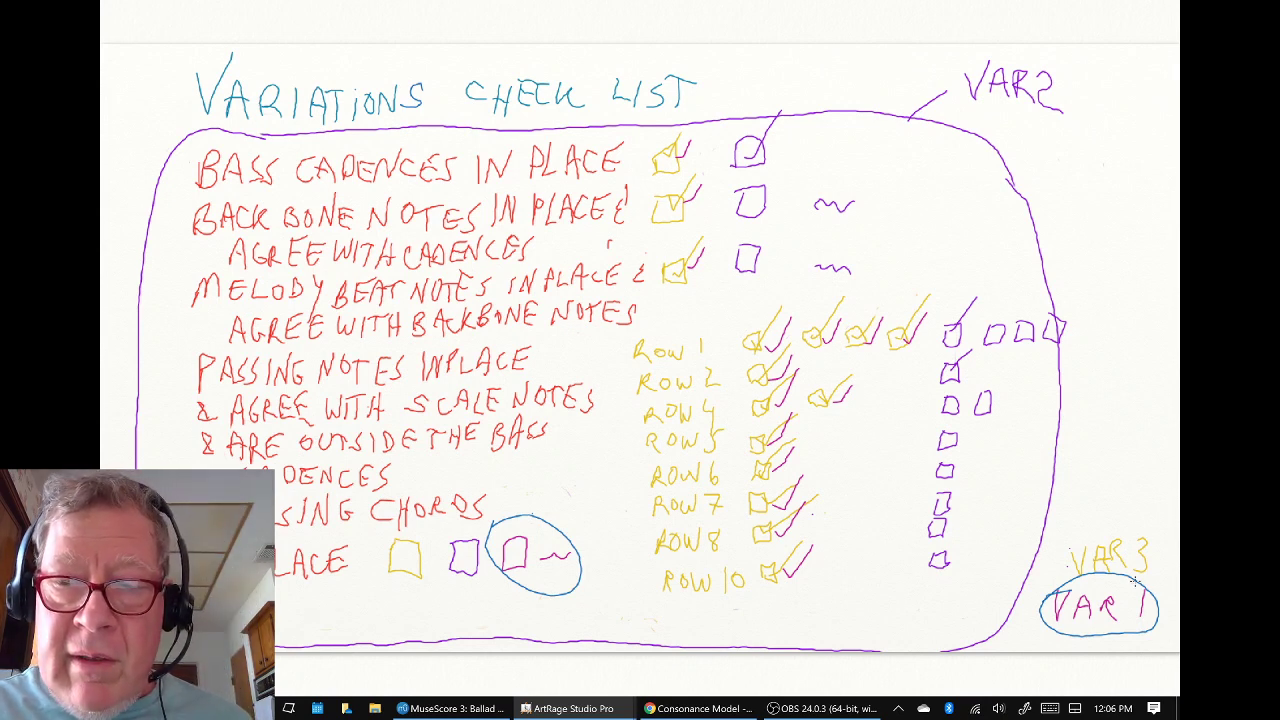
mouse_move(1160, 585)
mouse_down()
mouse_move(1147, 364)
mouse_move(1095, 176)
mouse_move(1053, 133)
mouse_move(1082, 118)
mouse_up()
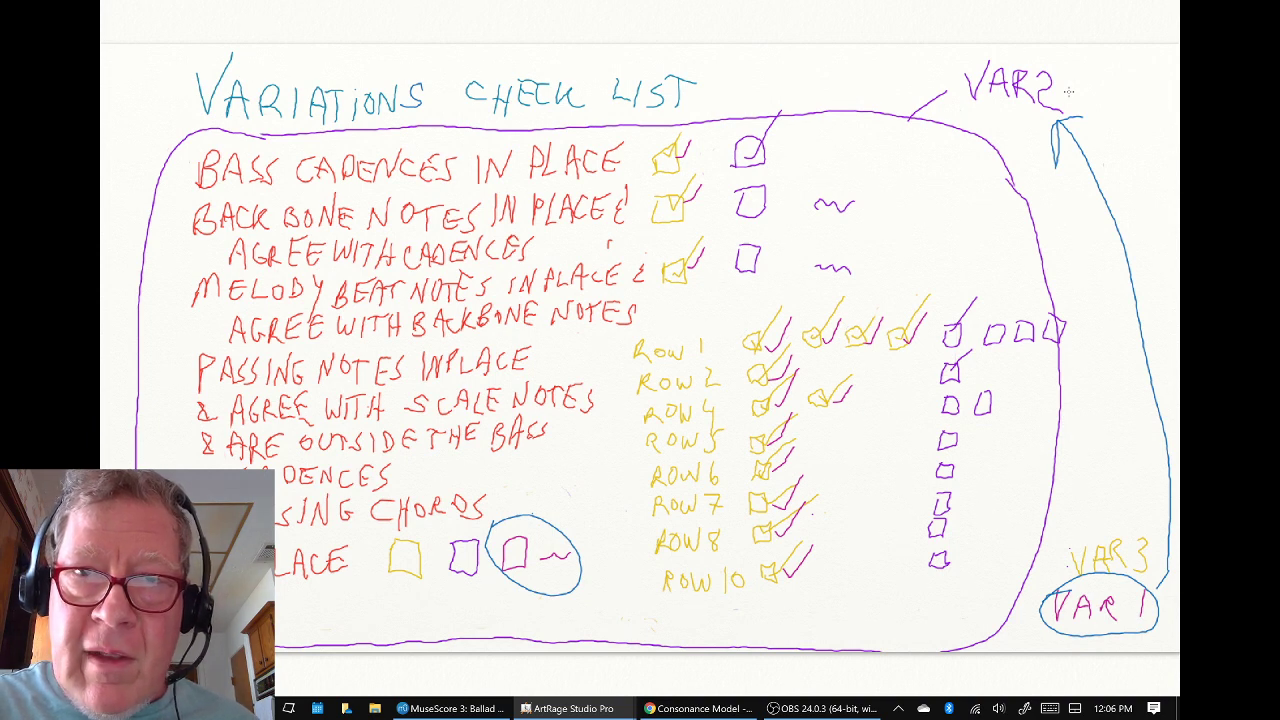
Loop the purple box column, the checked rows, and the PLACE and yellow boxes in blue
mouse_move(950, 283)
mouse_down()
mouse_move(905, 578)
mouse_move(1070, 420)
mouse_move(1010, 275)
mouse_move(956, 295)
mouse_up()
mouse_move(742, 184)
mouse_down()
mouse_move(716, 230)
mouse_move(885, 182)
mouse_move(736, 182)
mouse_up()
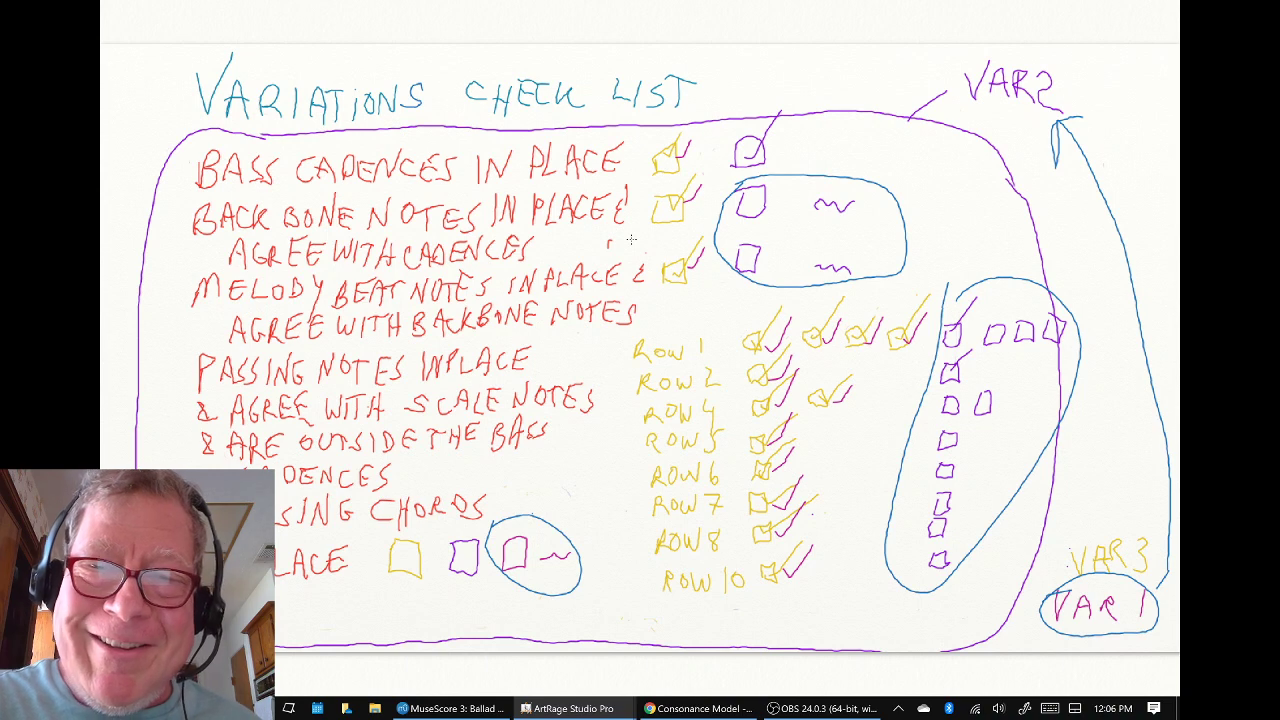
mouse_move(822, 98)
mouse_down()
mouse_move(533, 232)
mouse_move(416, 524)
mouse_move(865, 627)
mouse_move(1060, 425)
mouse_move(914, 129)
mouse_move(679, 150)
mouse_move(615, 605)
mouse_up()
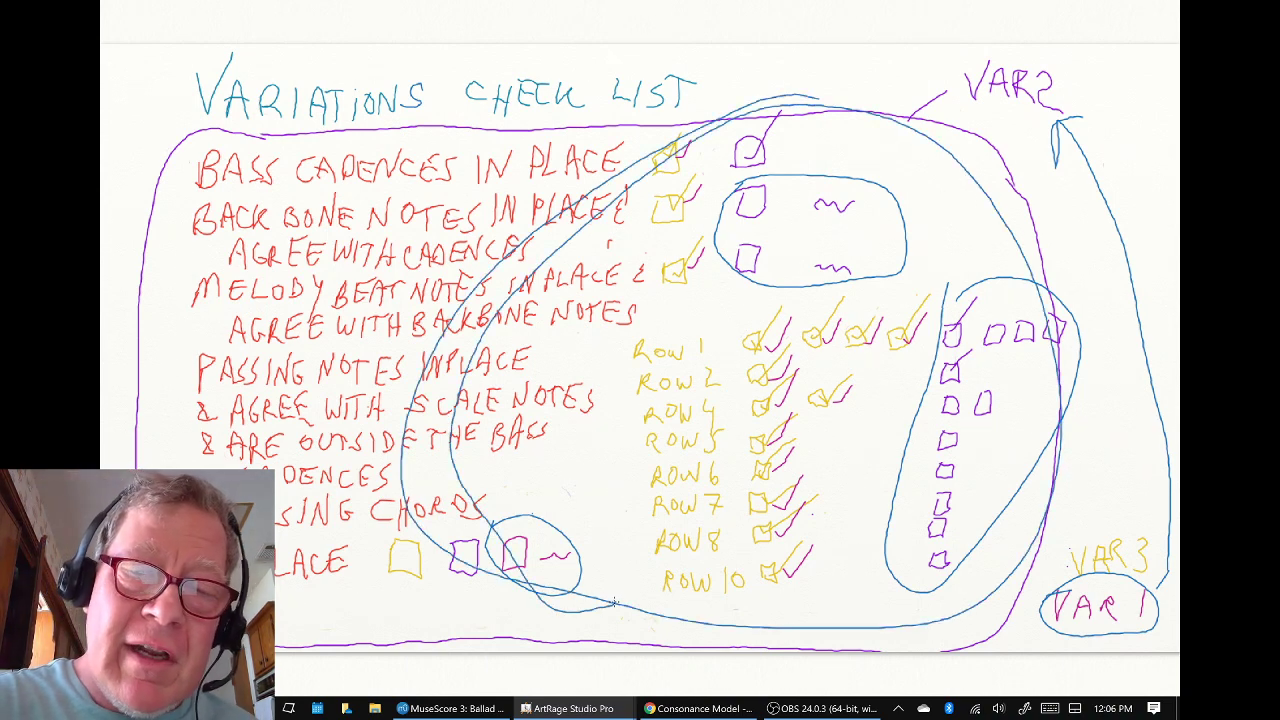
mouse_move(442, 514)
mouse_down()
mouse_move(372, 538)
mouse_move(425, 507)
mouse_up()
mouse_move(380, 590)
mouse_down()
mouse_move(420, 632)
mouse_move(330, 562)
mouse_up()
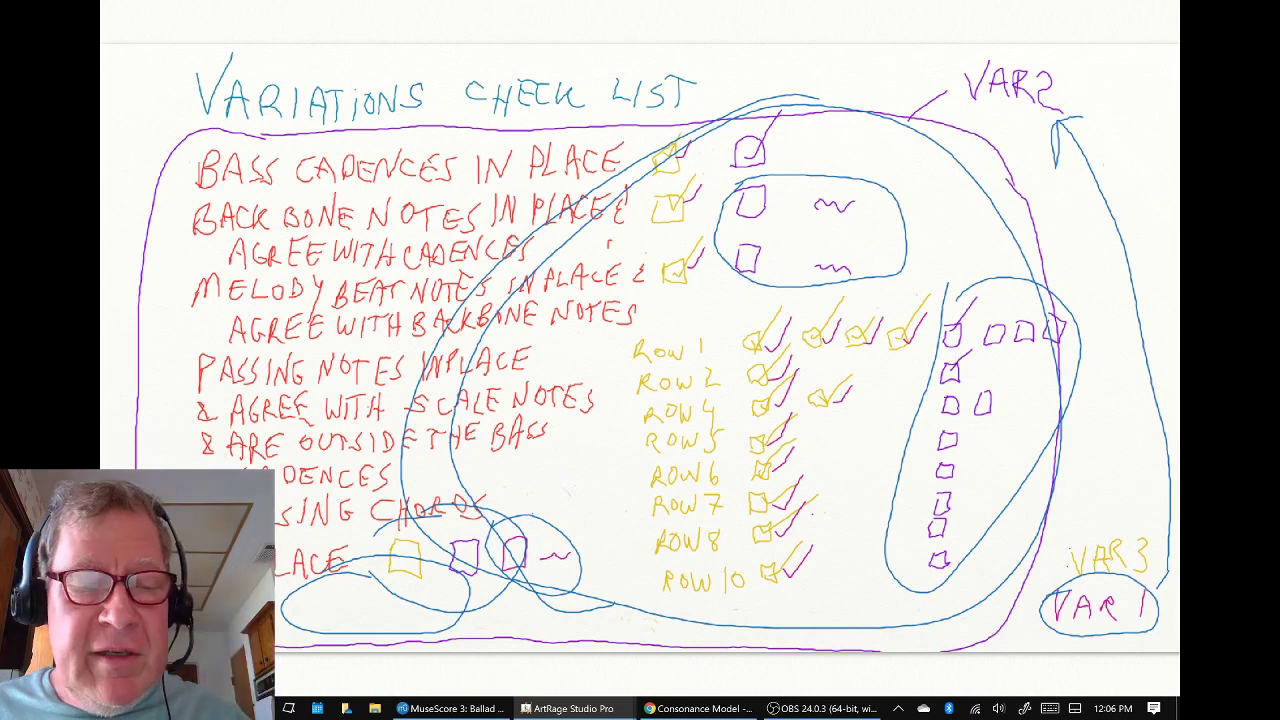
key(alt+Tab)
key(alt+Tab)
key(alt+Tab)
key(alt+Tab)
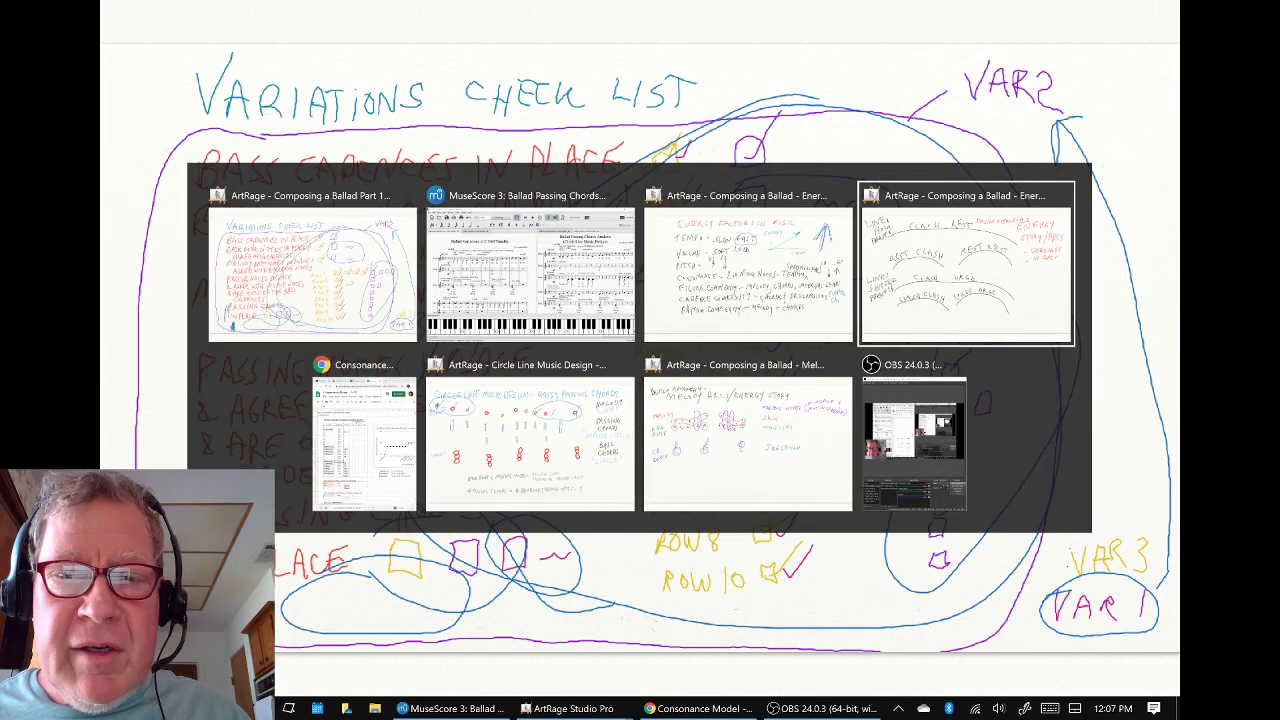
Bring OBS Studio's main window in front of the Variations Check List sketch
key(alt+Tab)
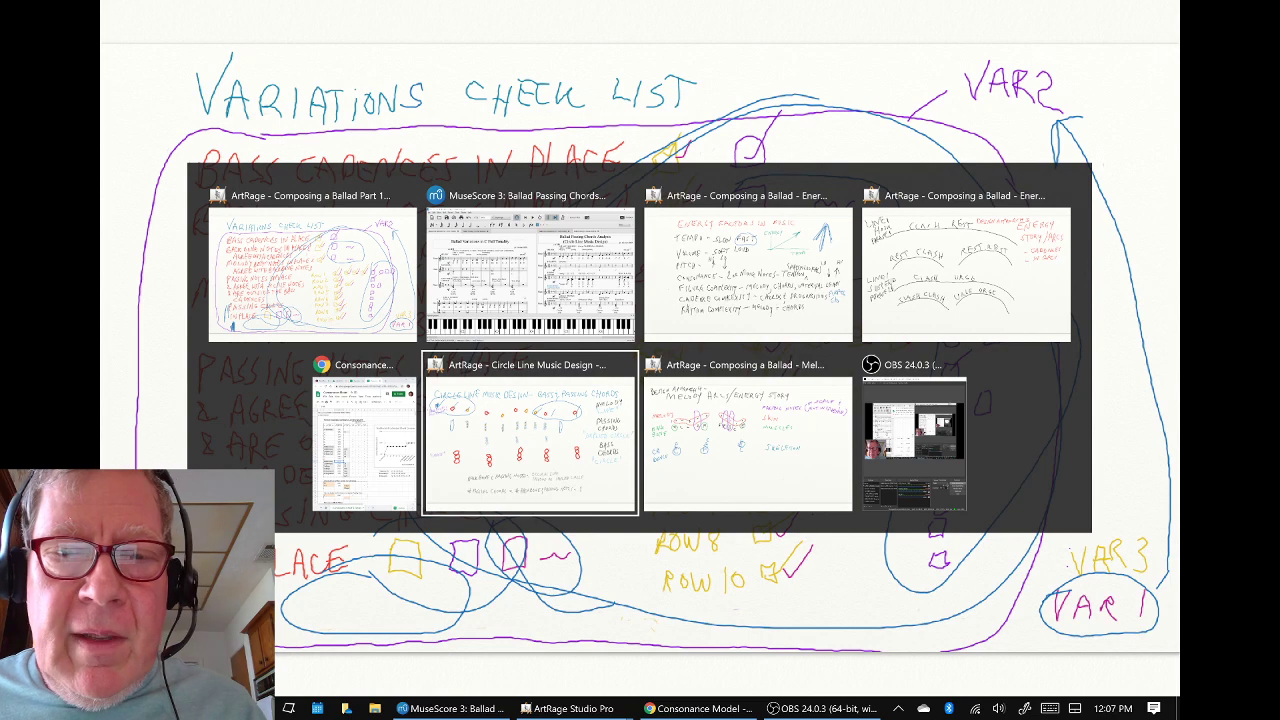
key(alt+Tab)
key(alt+Tab)
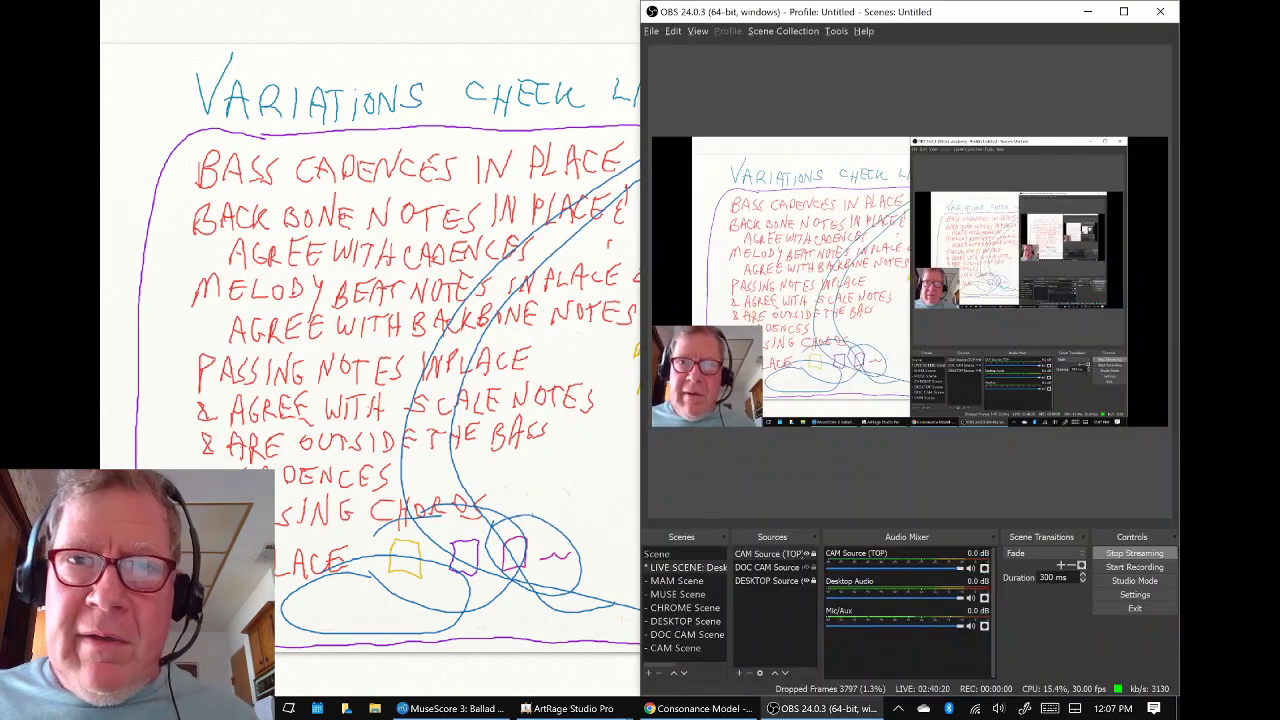